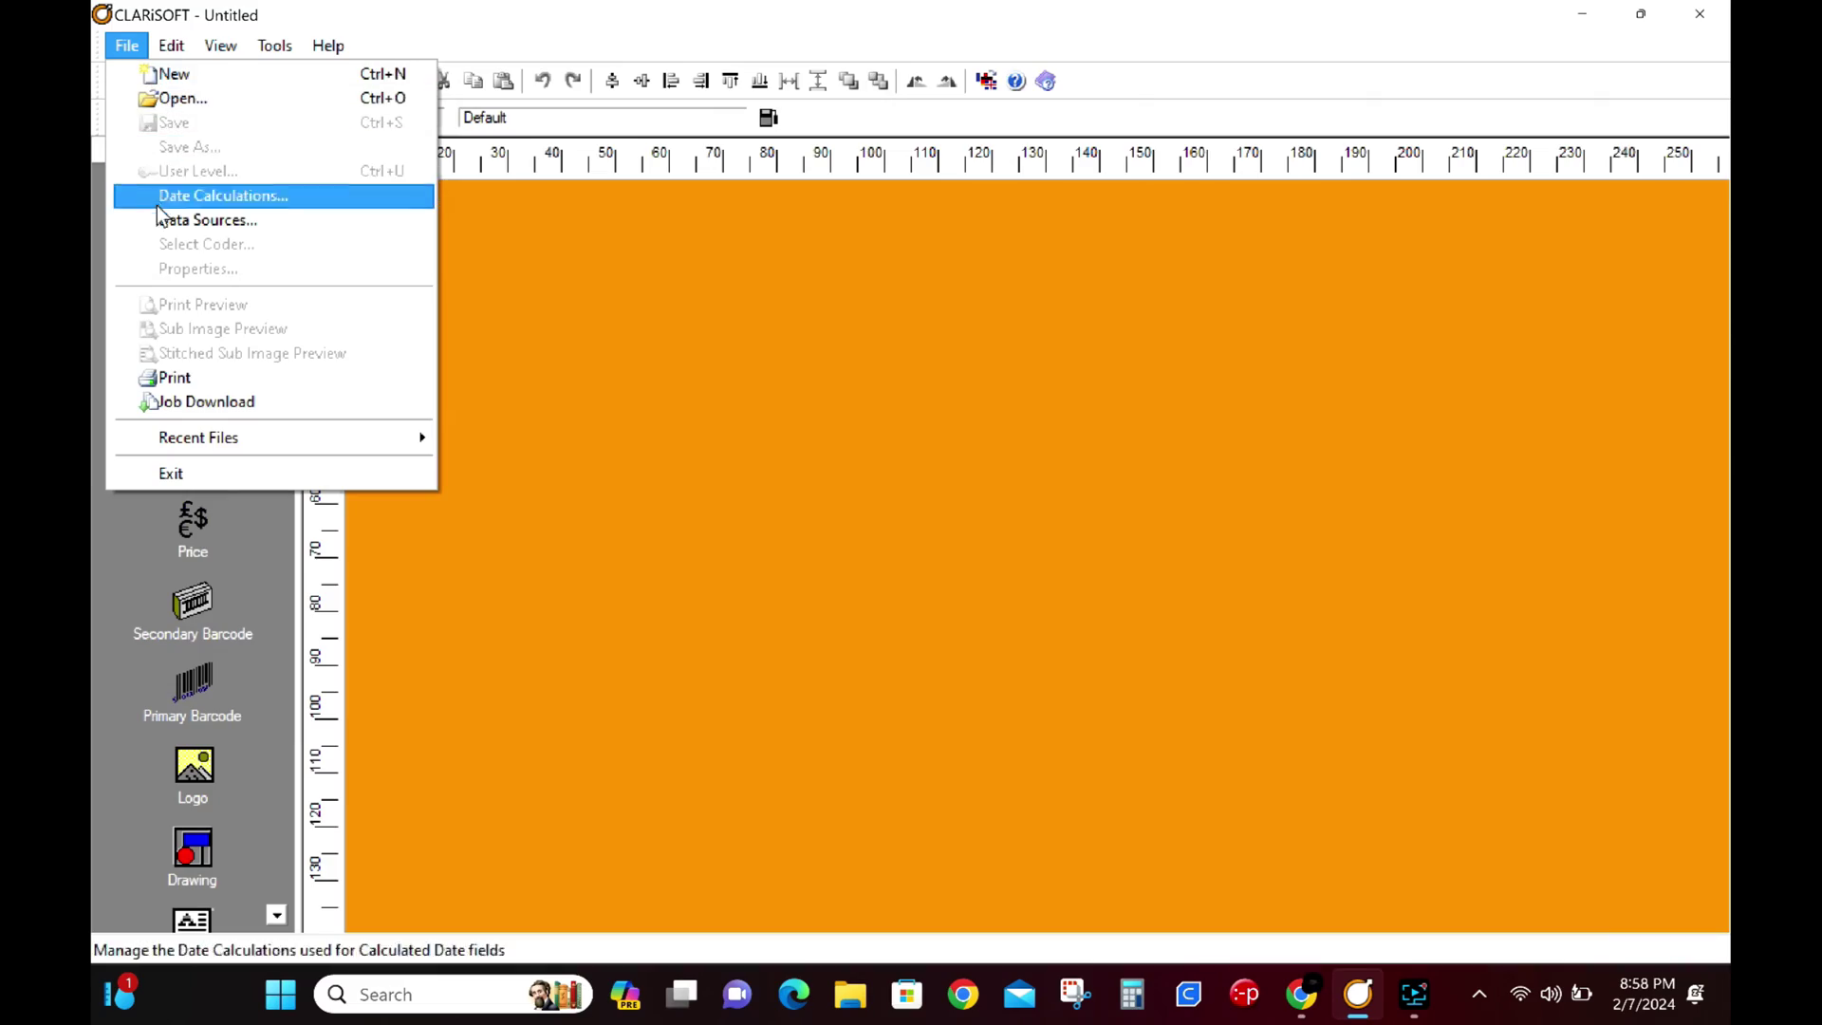
- Create a new image design for the Linx CLARiTY TT1000 (107mm) Intermittent coder with the default format
click(170, 84)
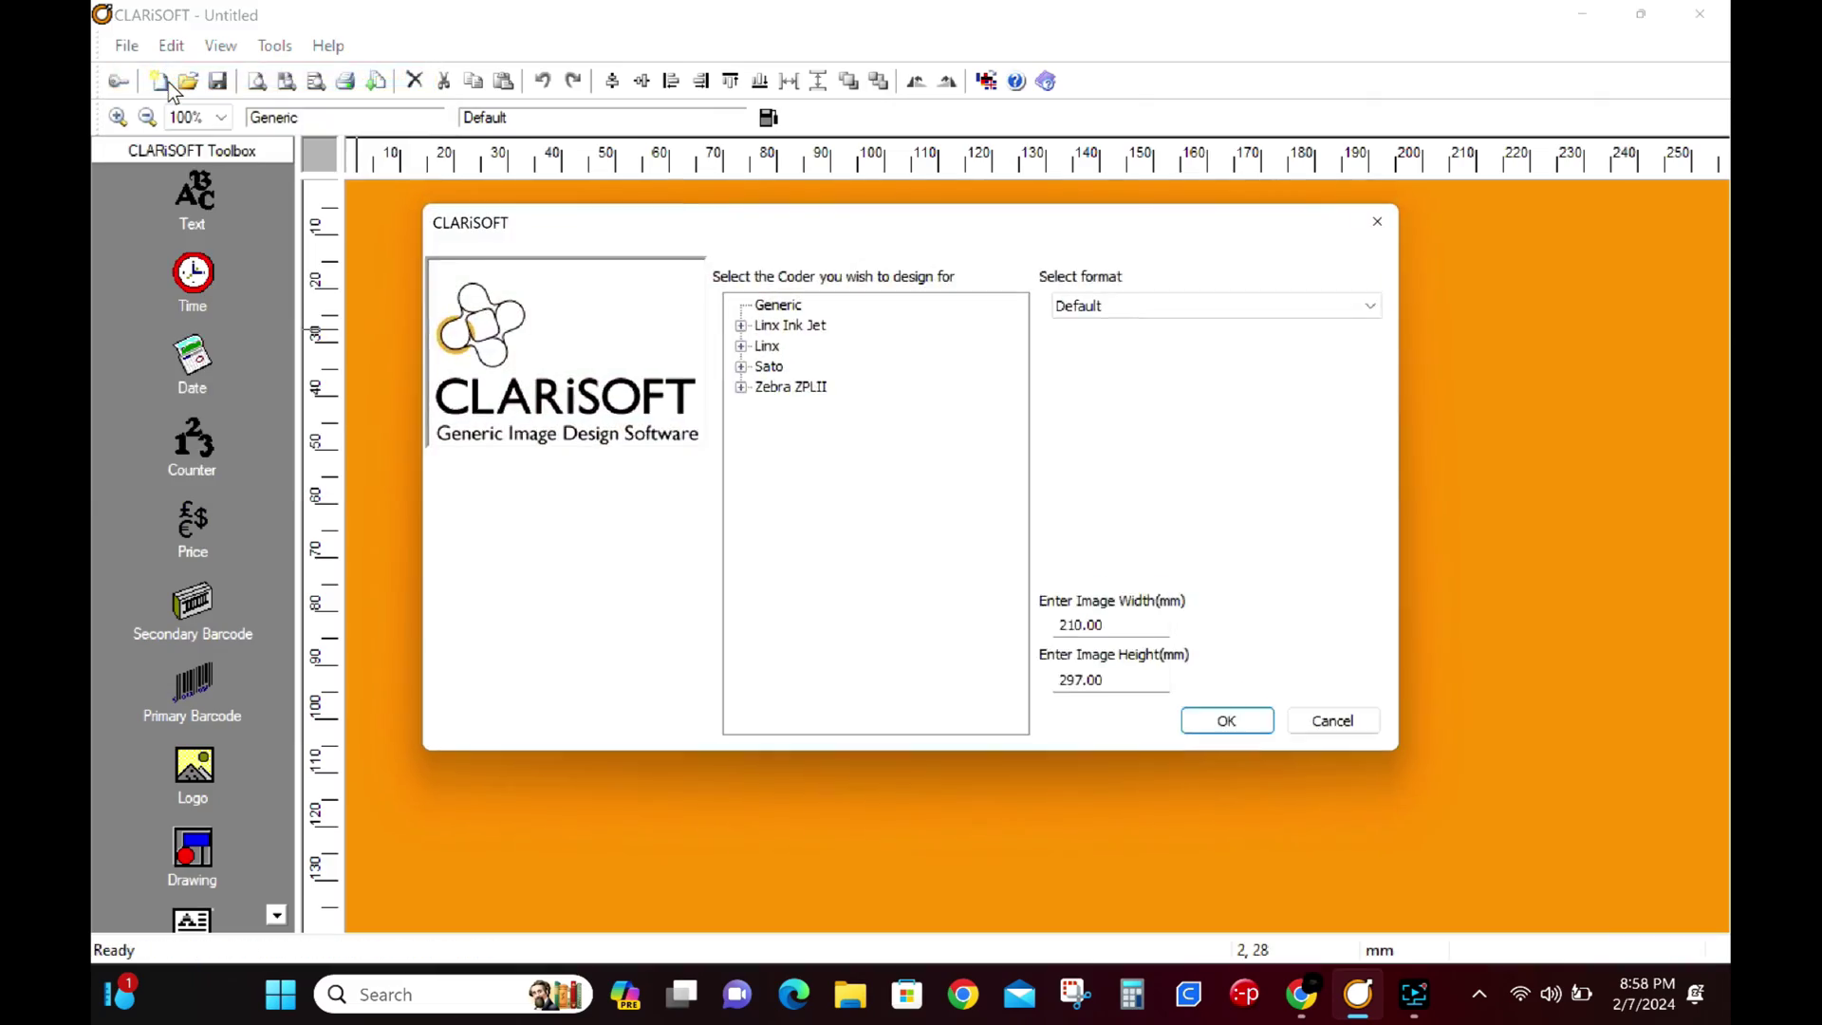
click(742, 346)
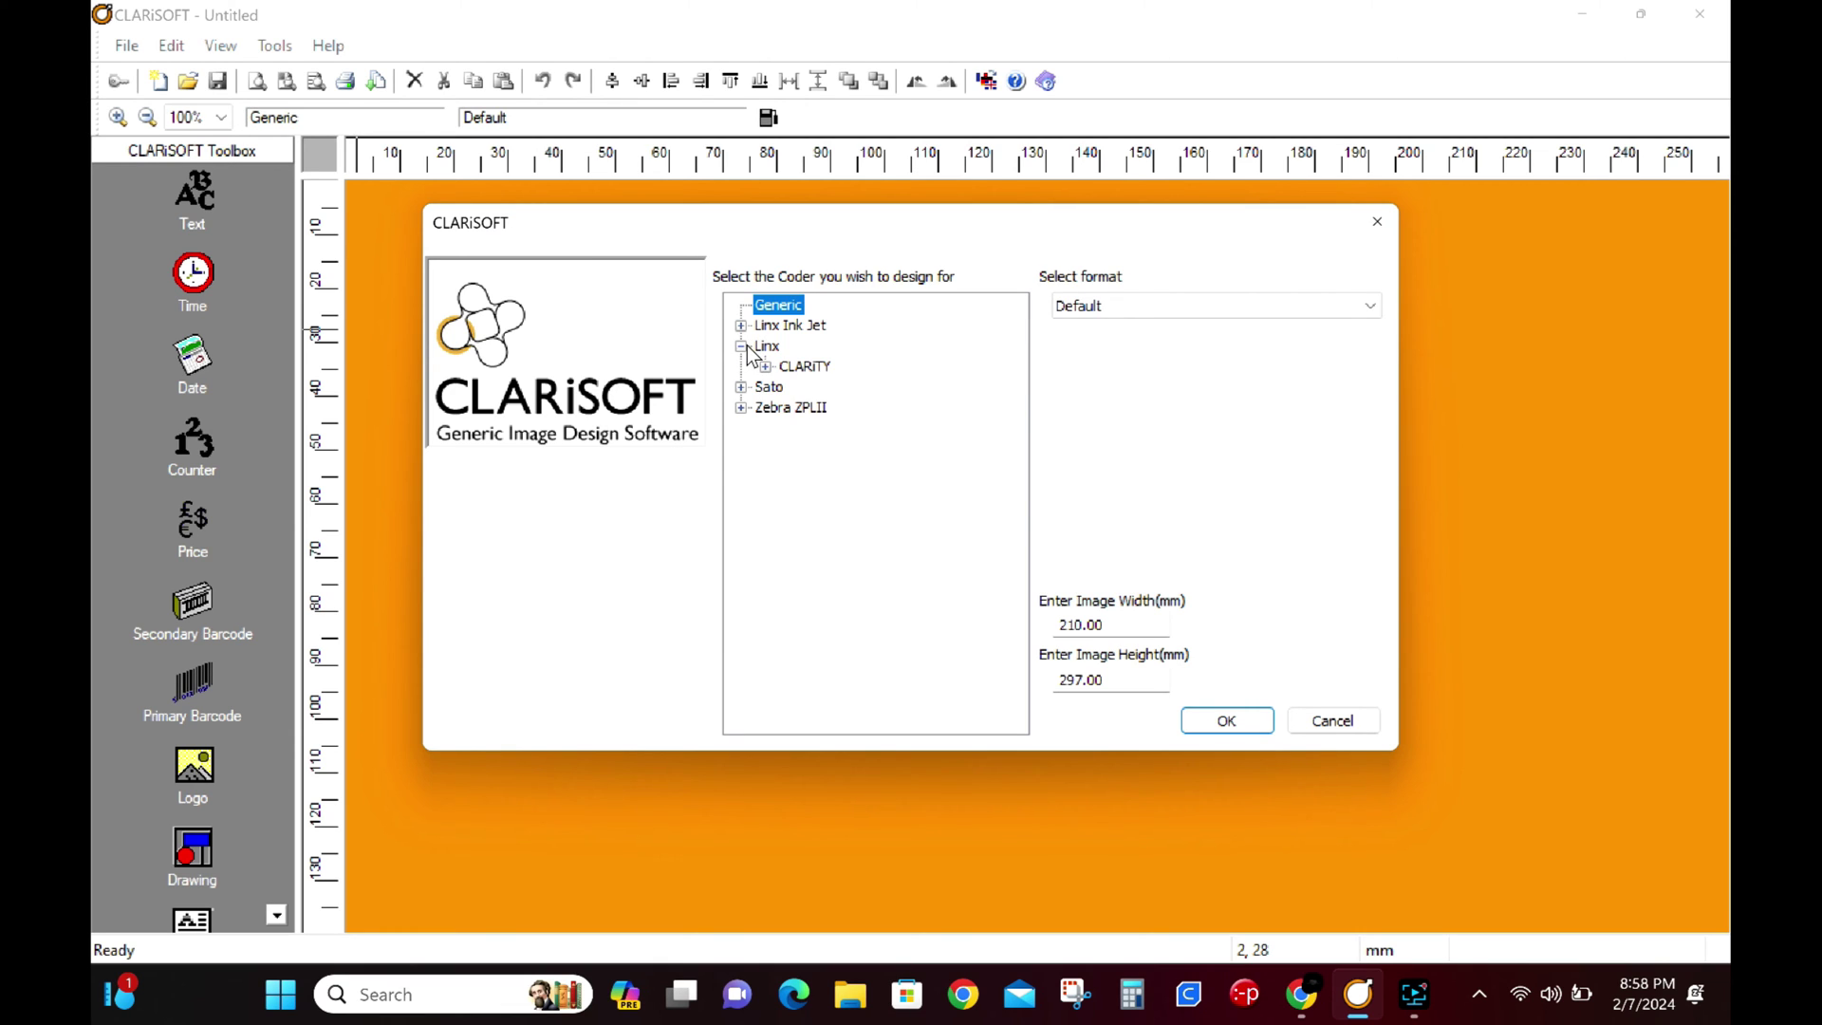
click(765, 368)
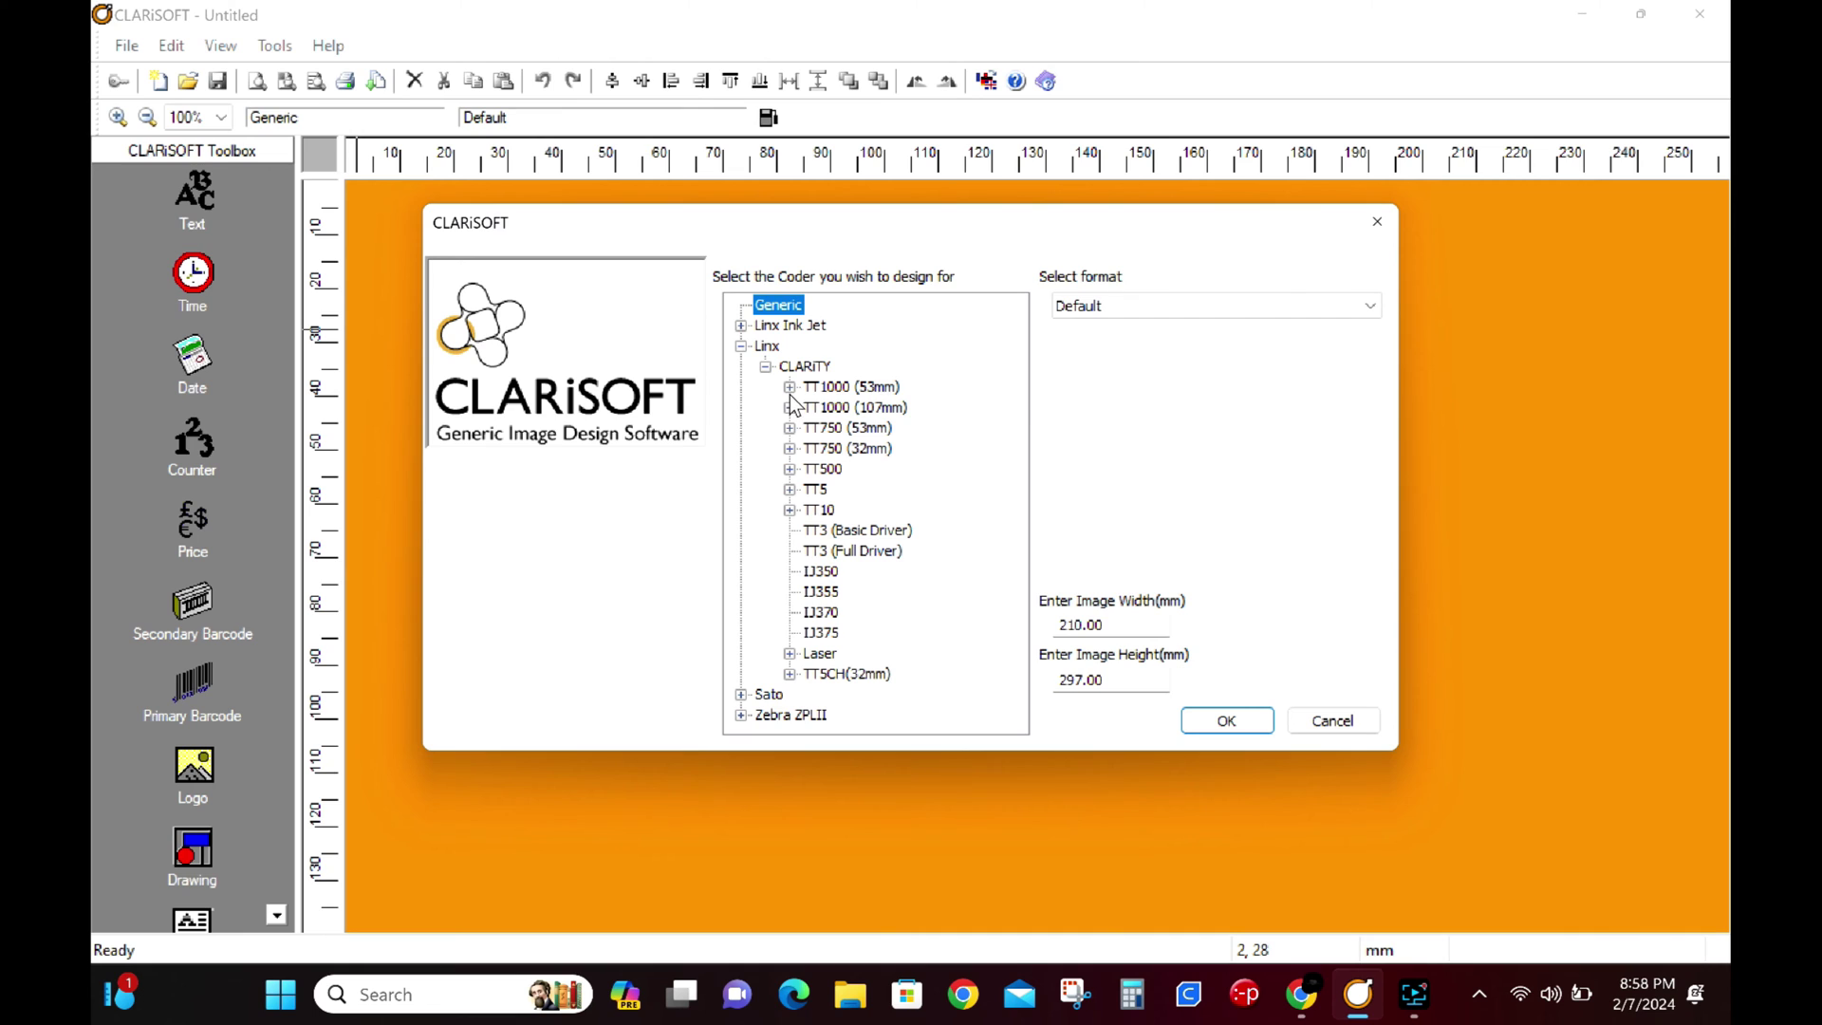
click(789, 408)
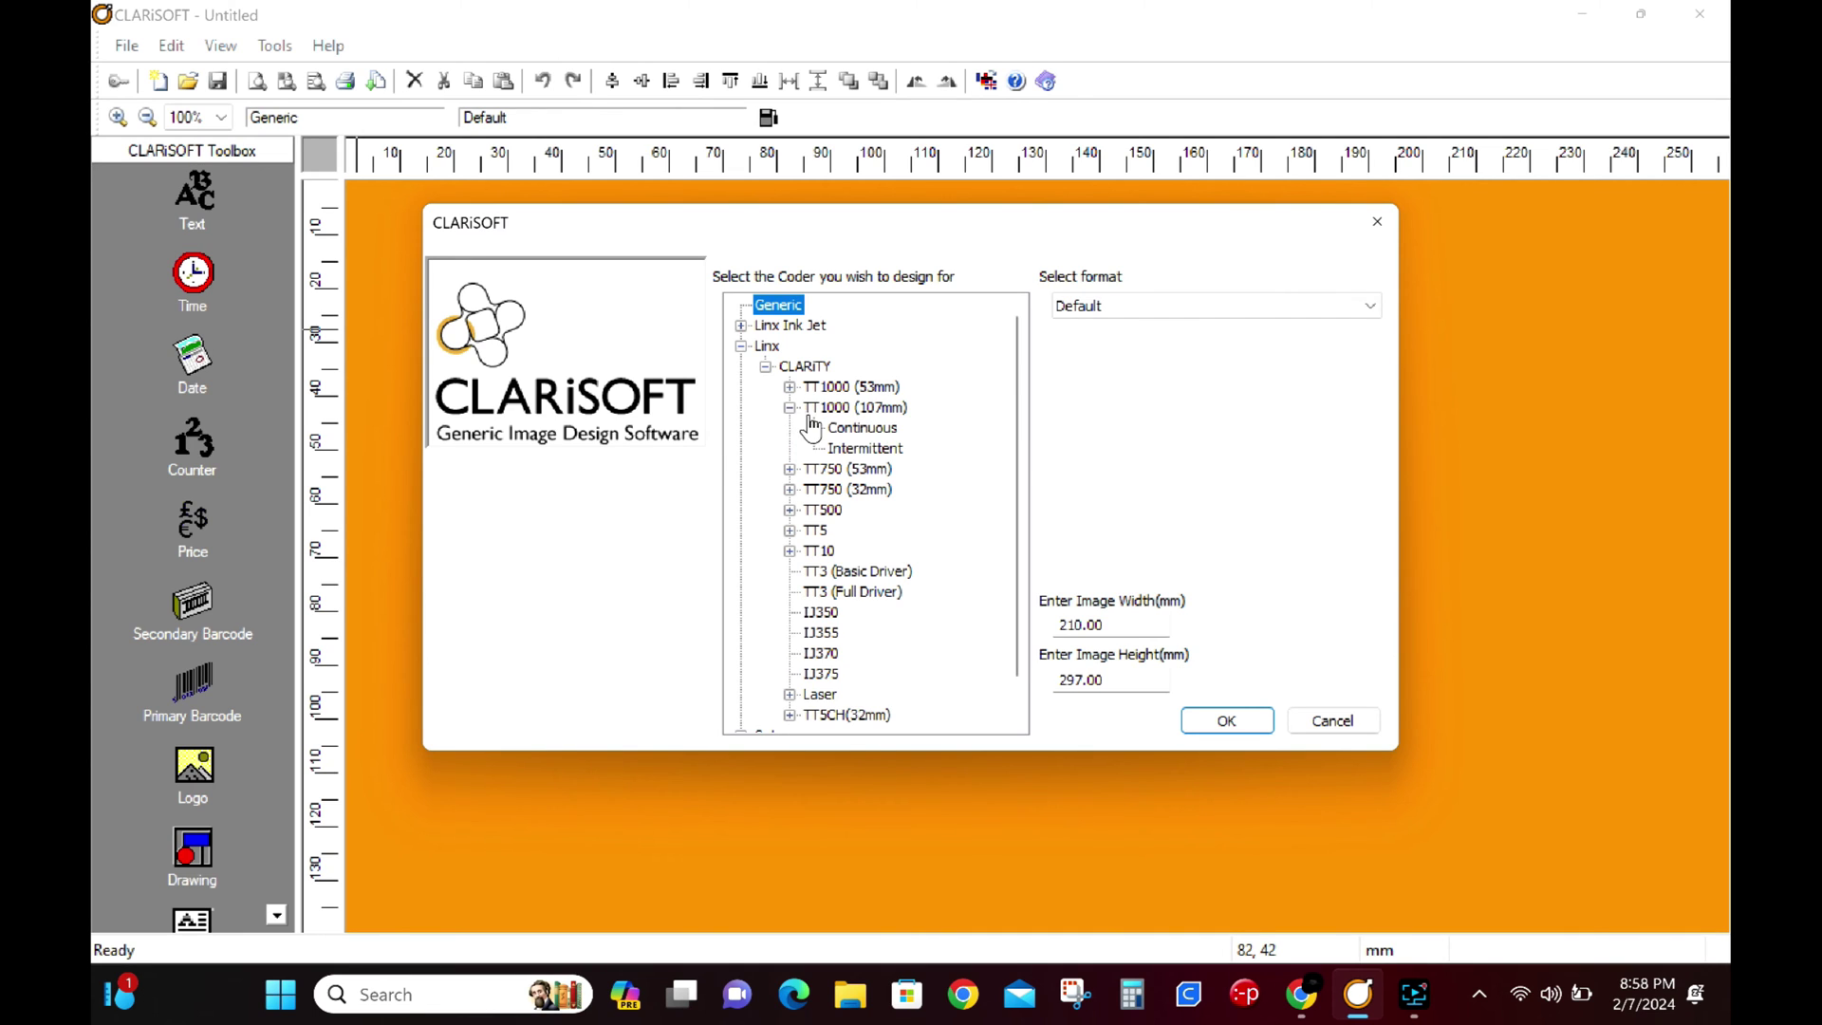
click(848, 450)
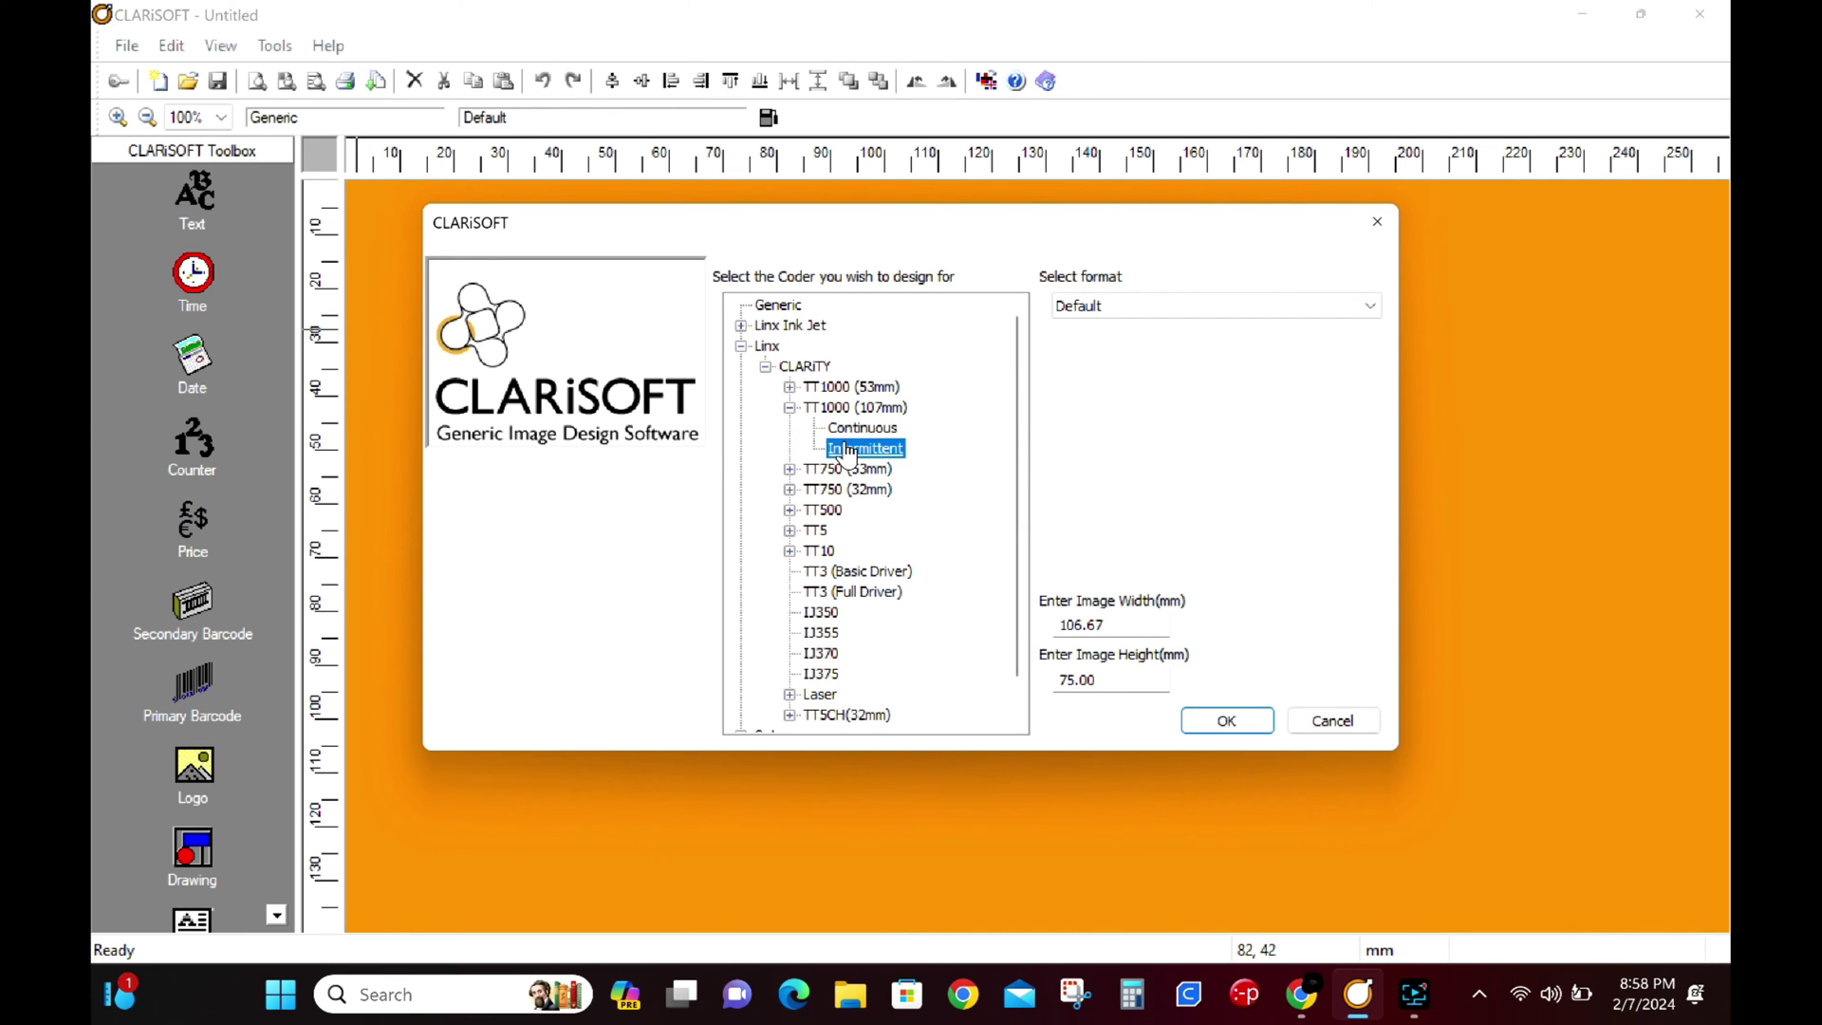
click(1225, 721)
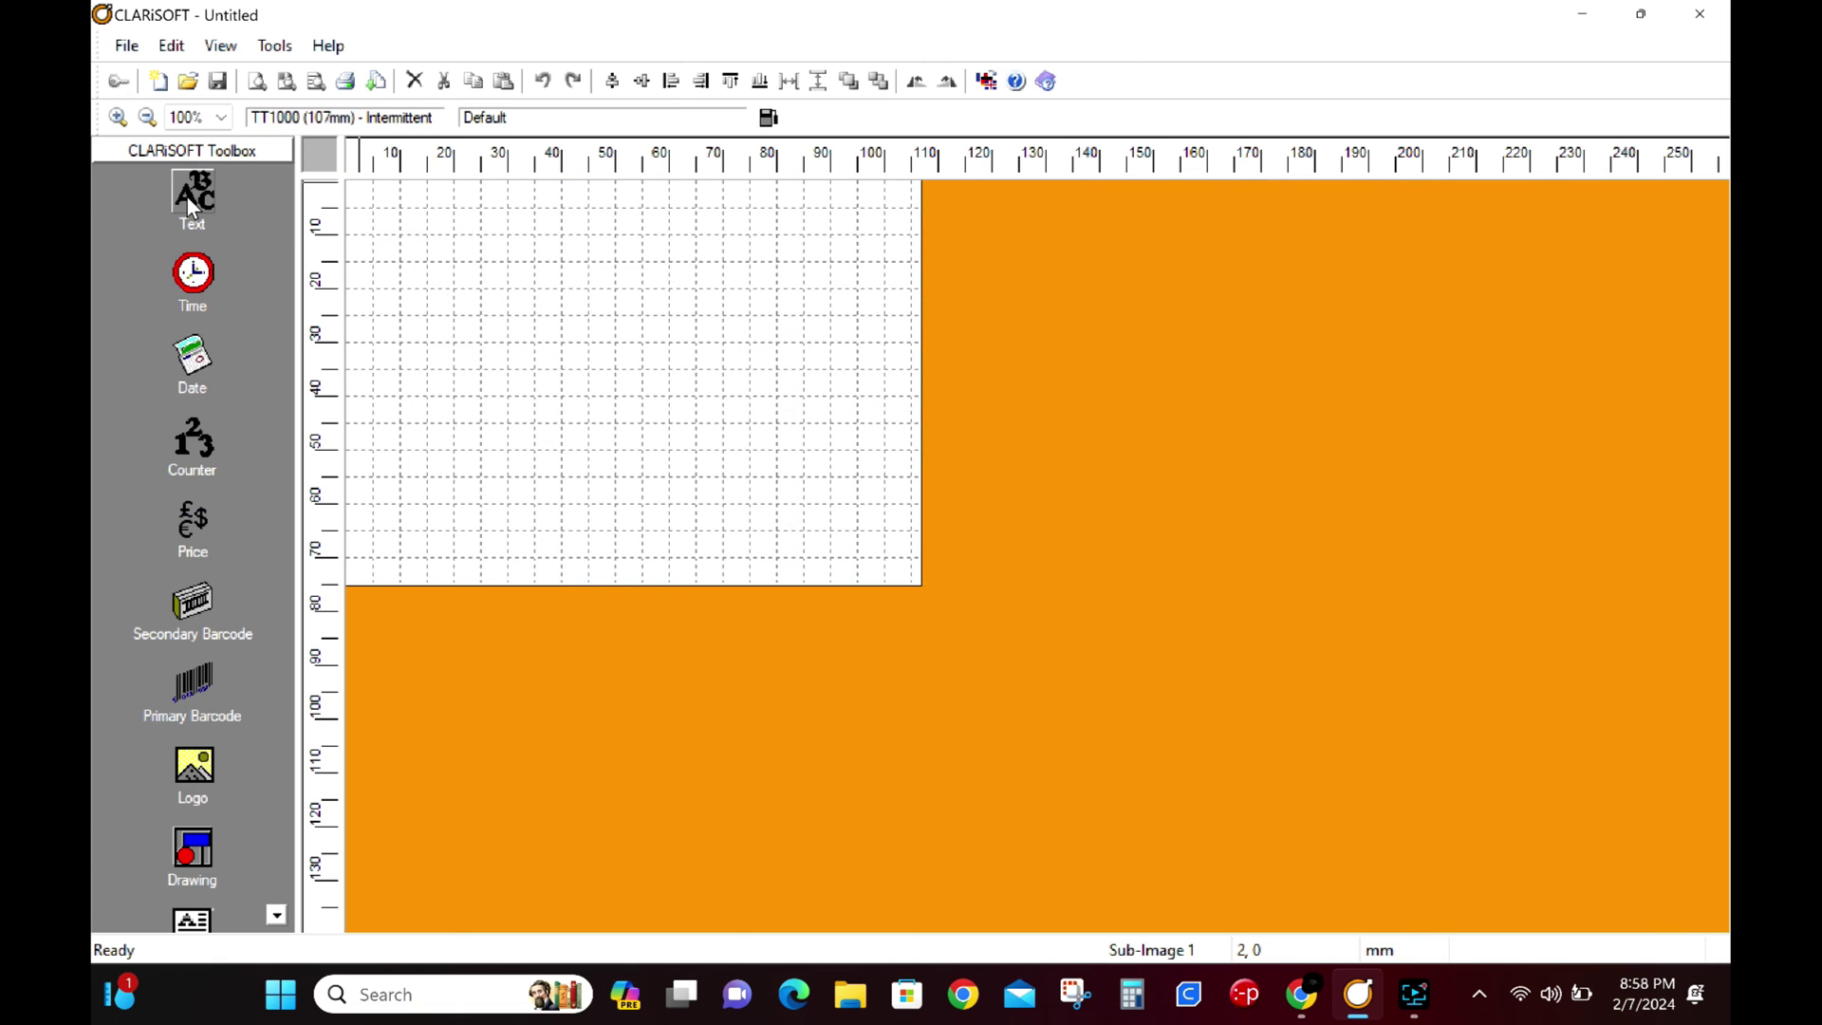
- Add the fixed text fields PRODUCT CODE and DESCRIPTION, one beneath the other, near the upper left of the image
click(186, 197)
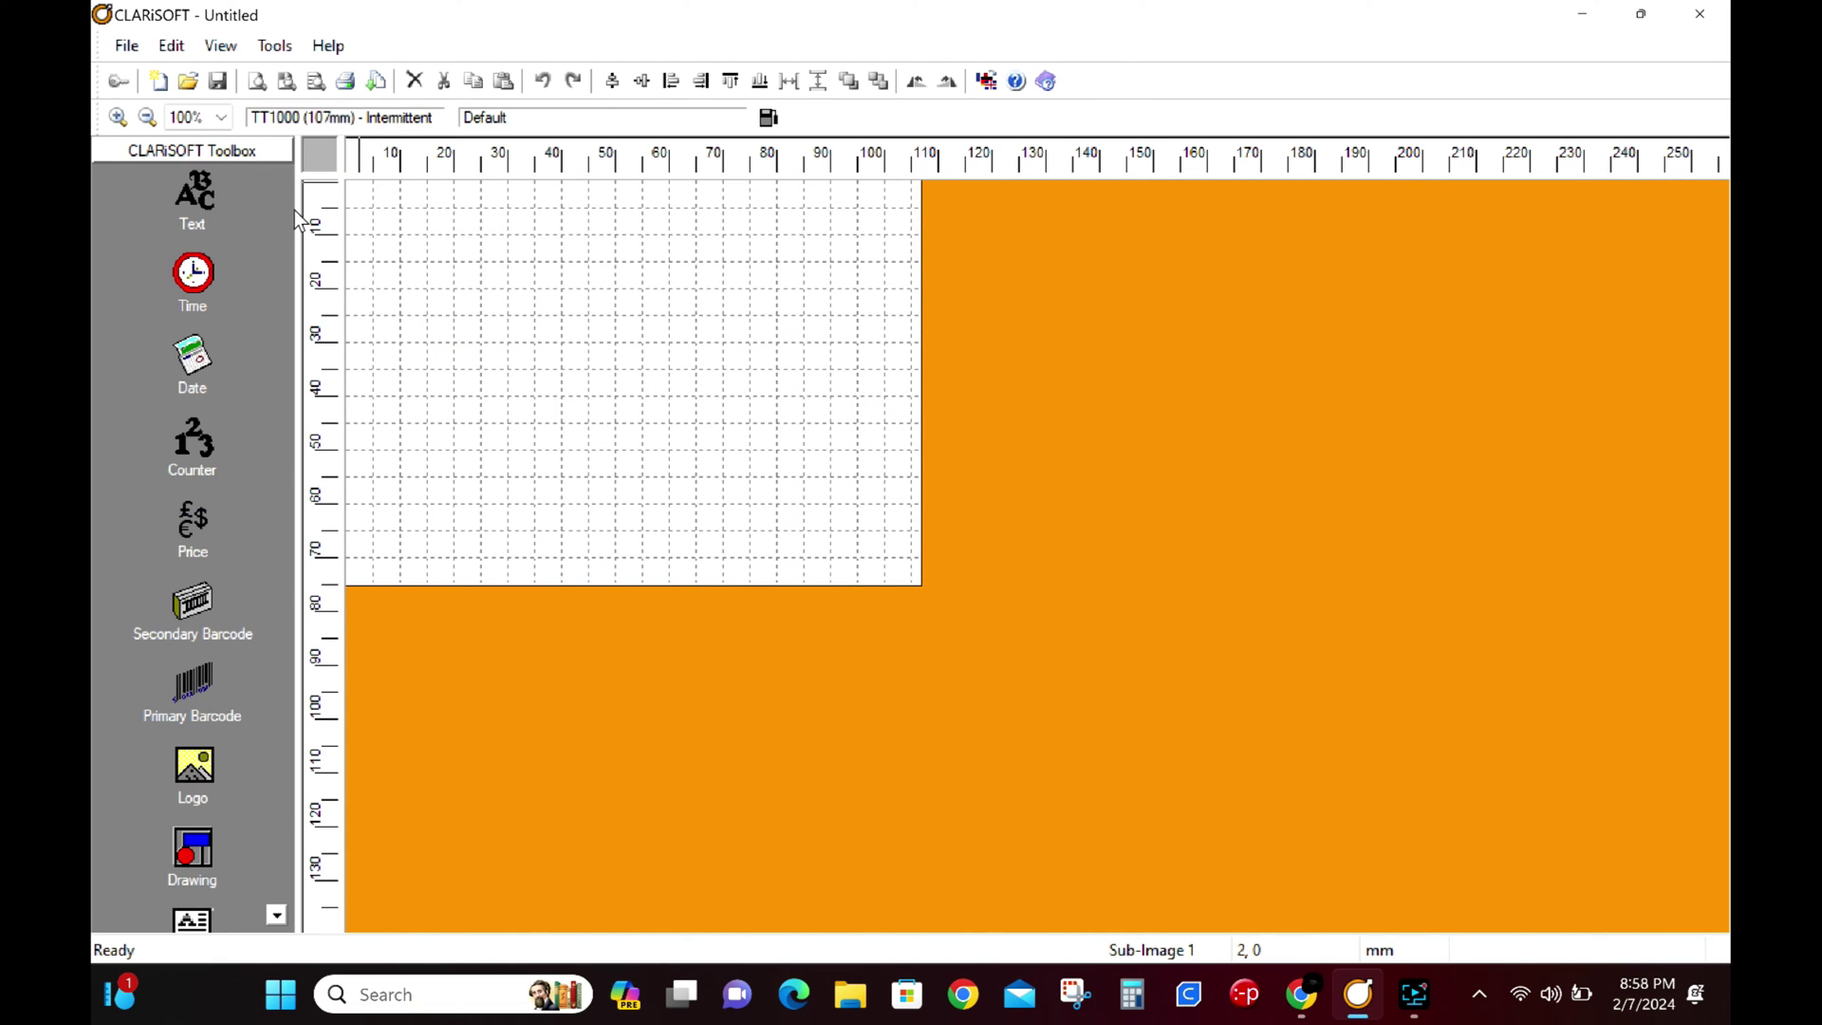
click(413, 213)
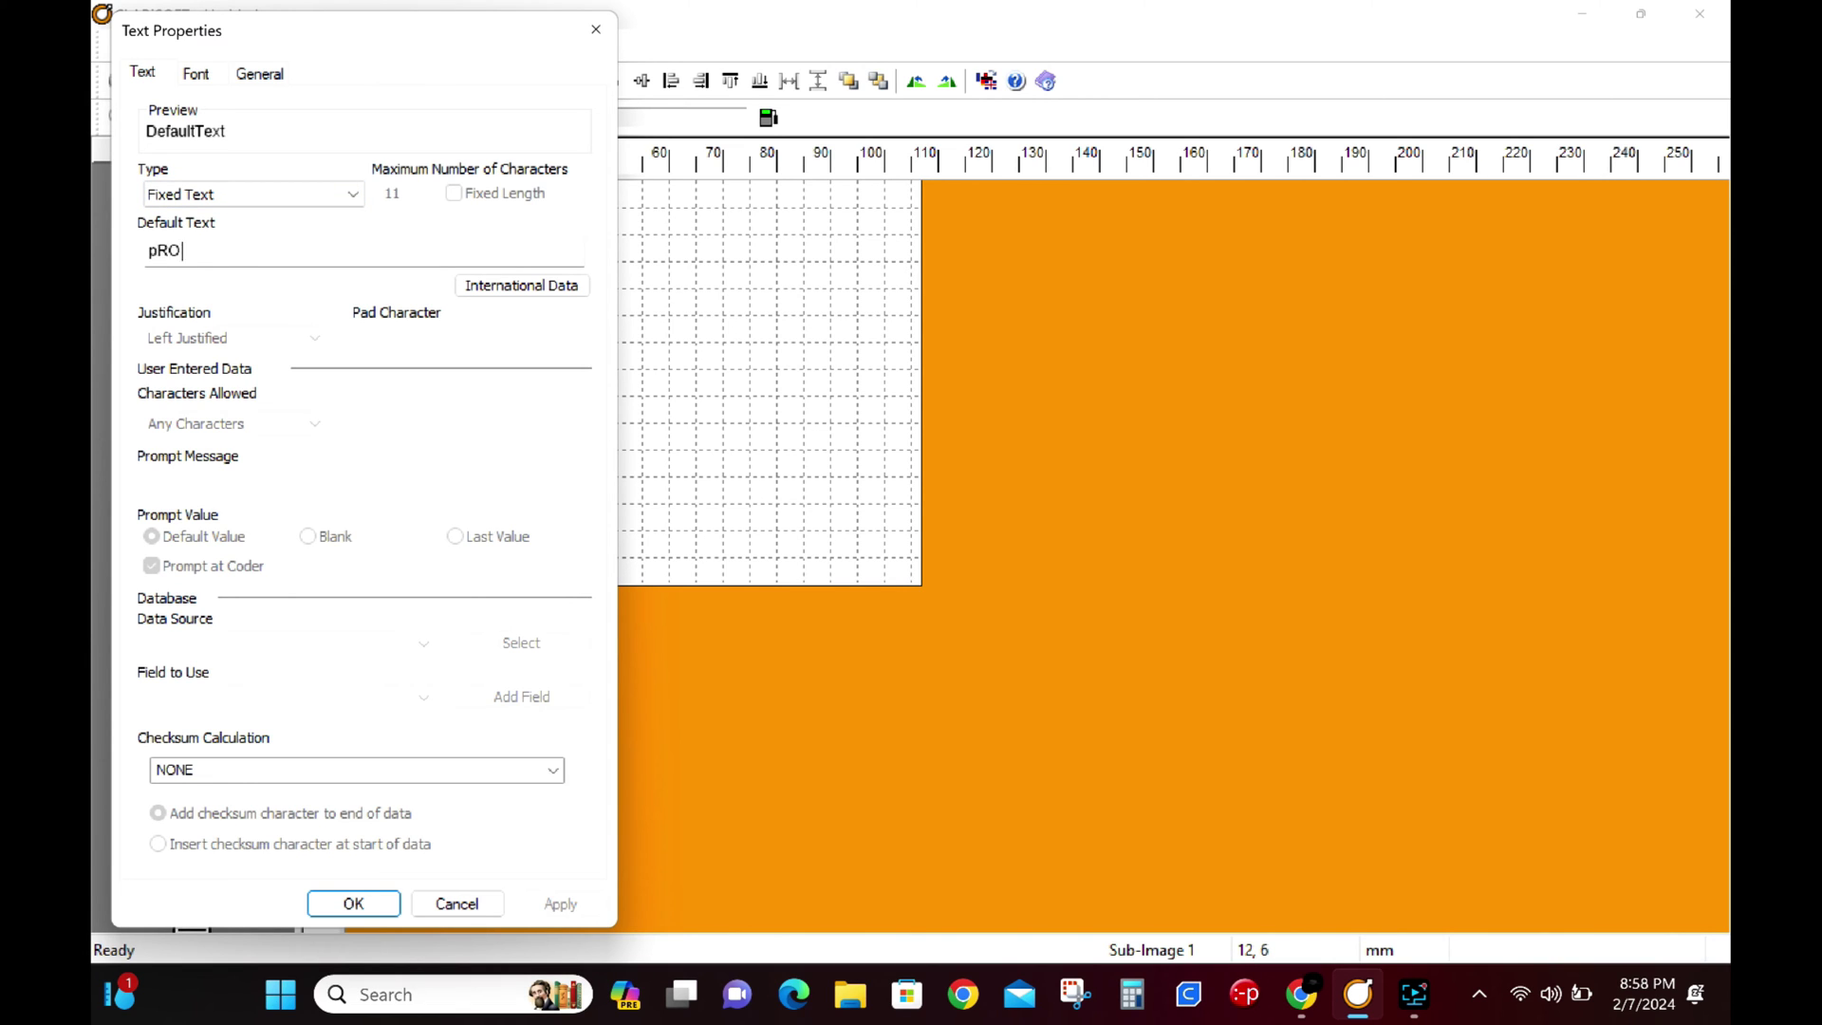
text(PRODUCT CODE)
key(Return)
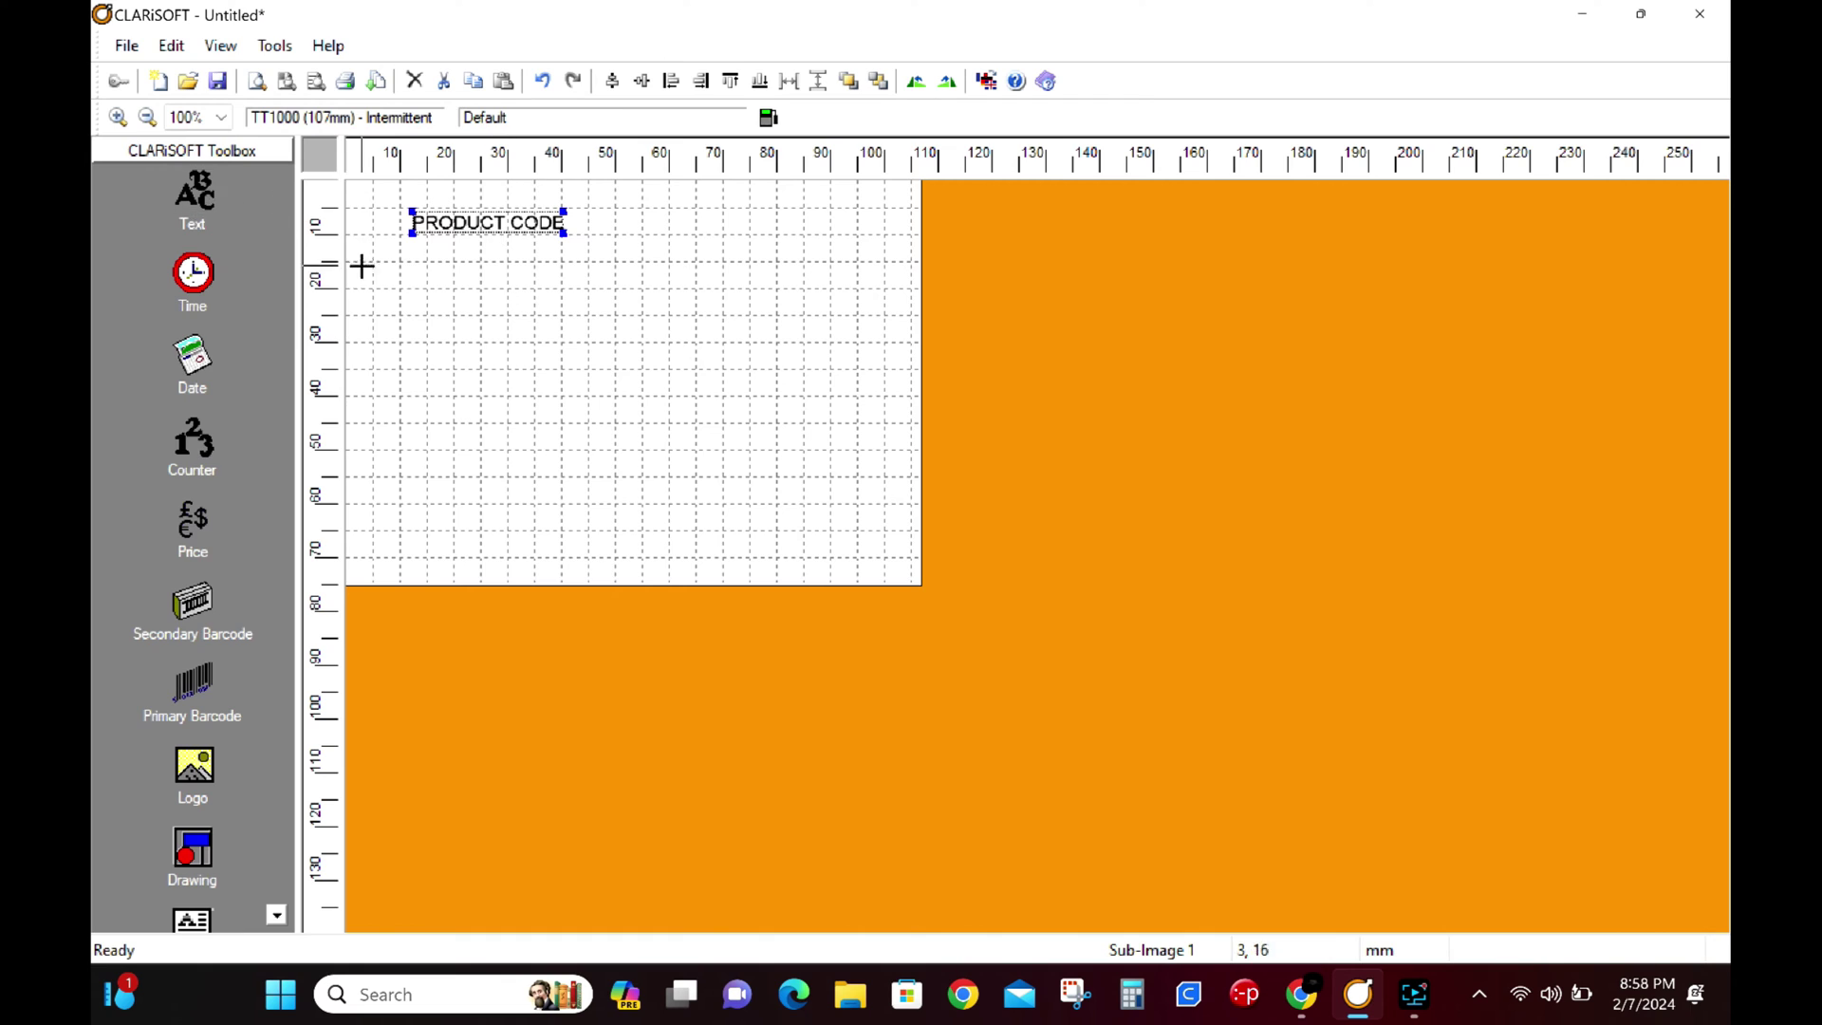
click(416, 262)
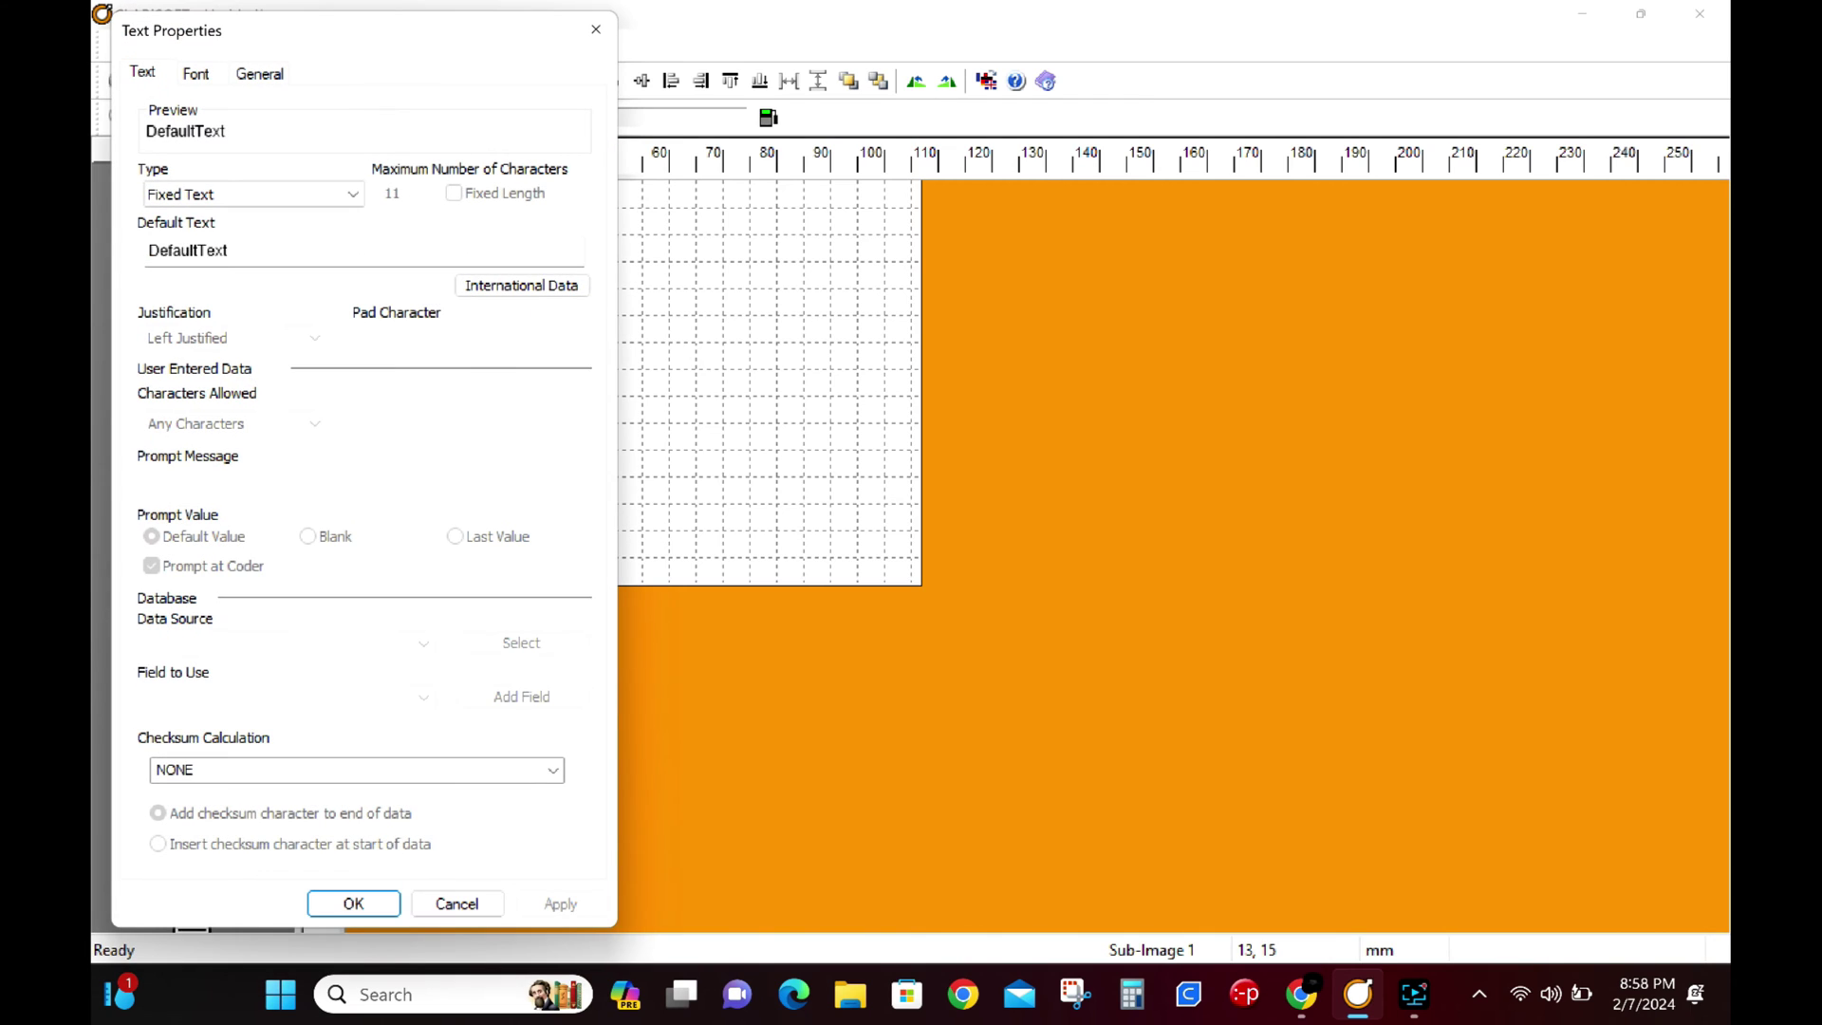
click(353, 904)
- Add the fixed text NET WT: and align it directly beneath DESCRIPTION
click(184, 201)
click(406, 290)
text(NET WT:)
click(332, 903)
drag(454, 296, 434, 282)
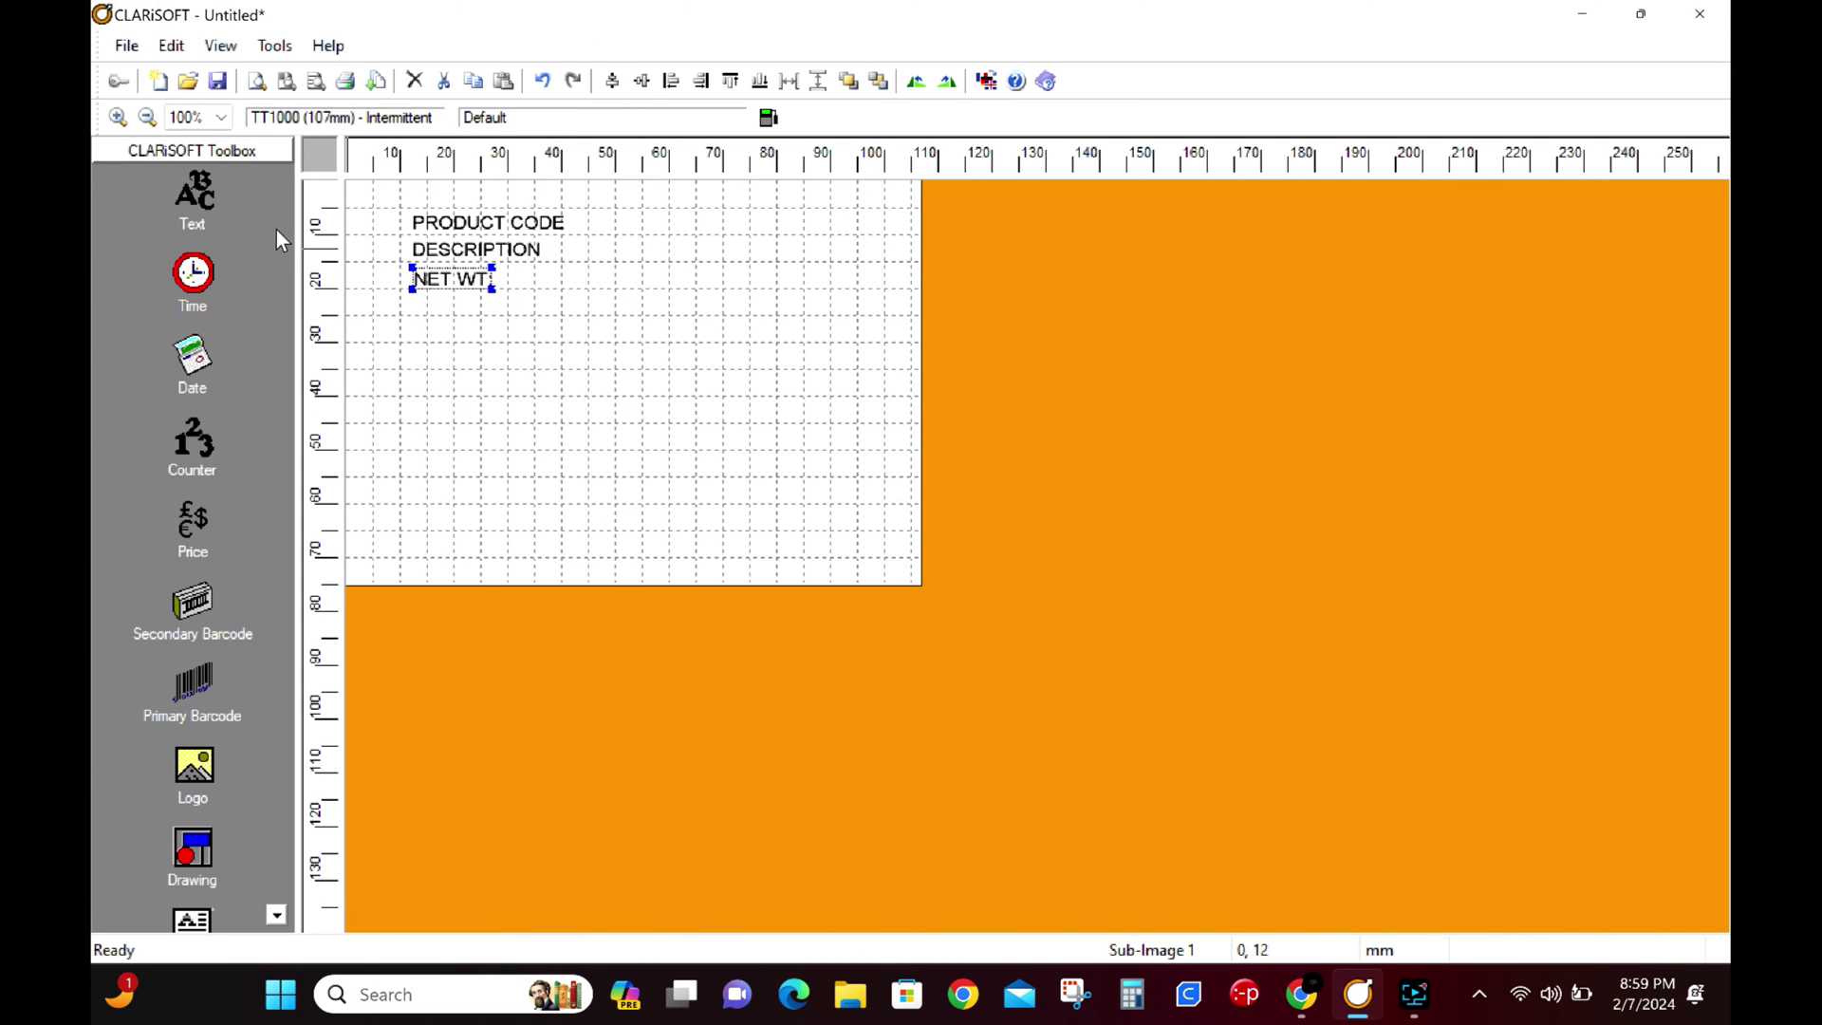
- Add the fixed text NETWT on the same line, just after the NET WT: label
click(193, 202)
click(518, 274)
text(NETWT)
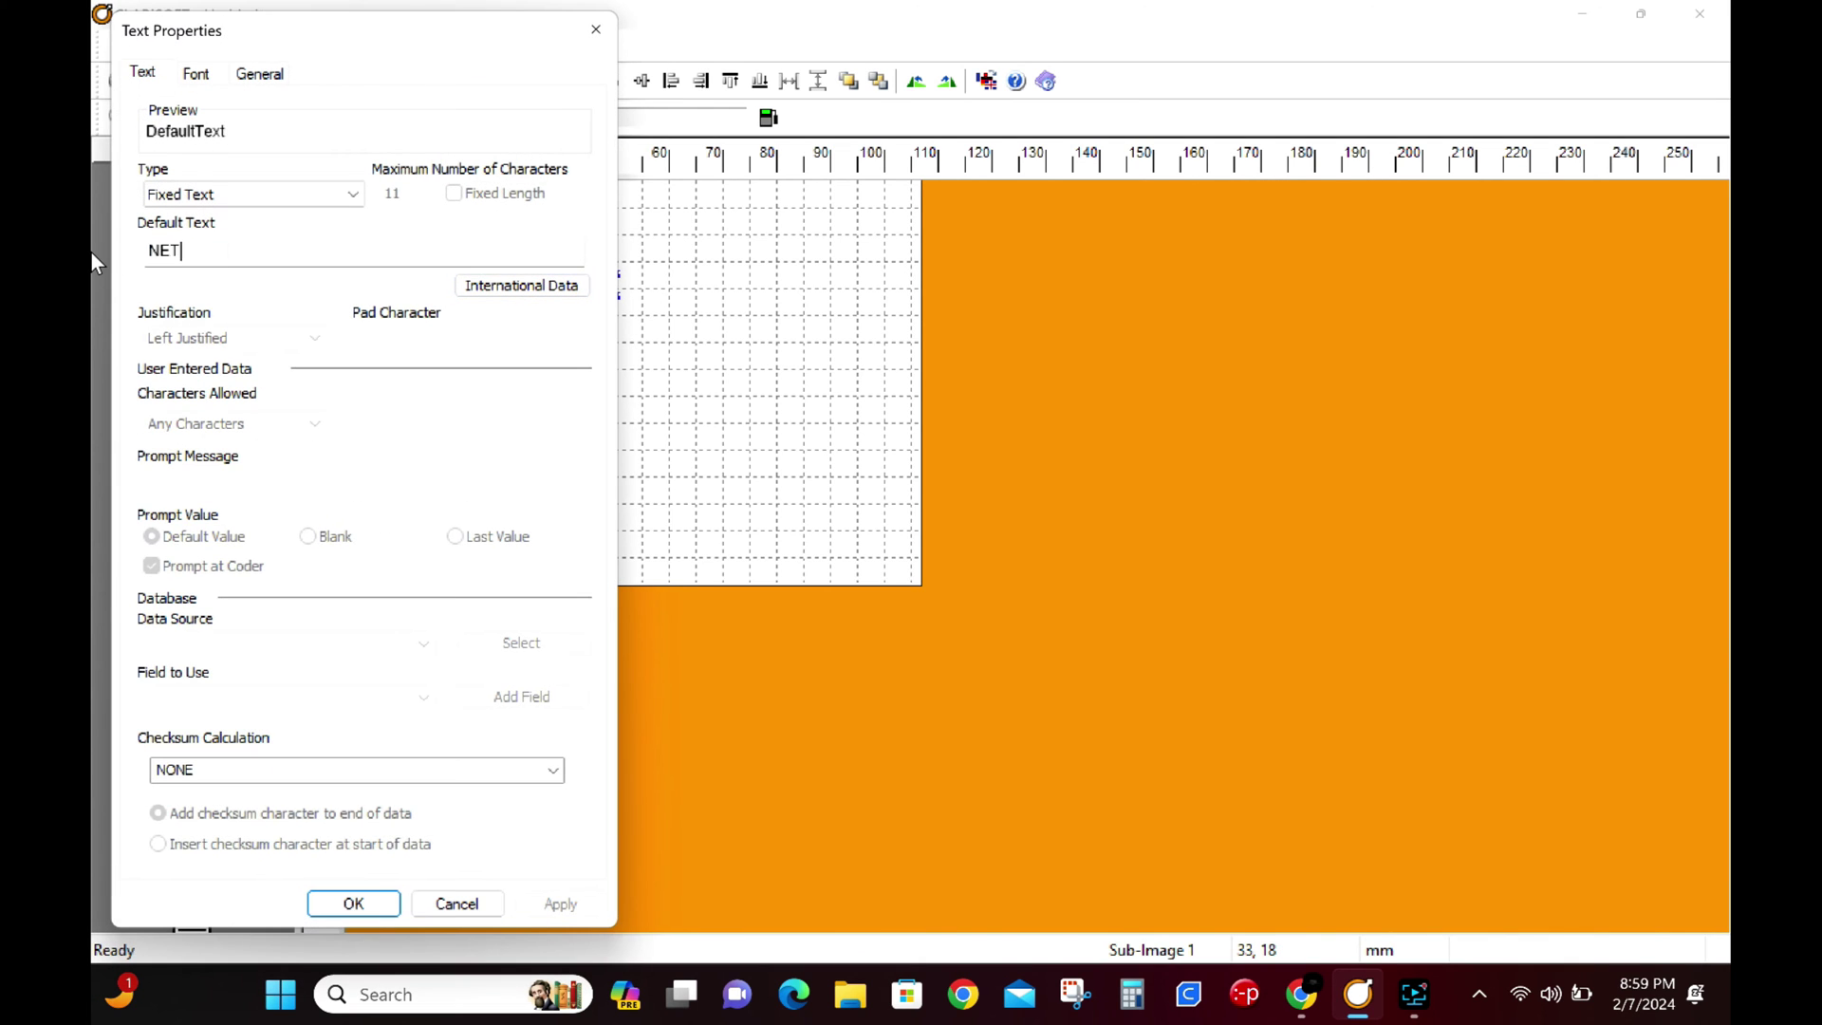
click(351, 903)
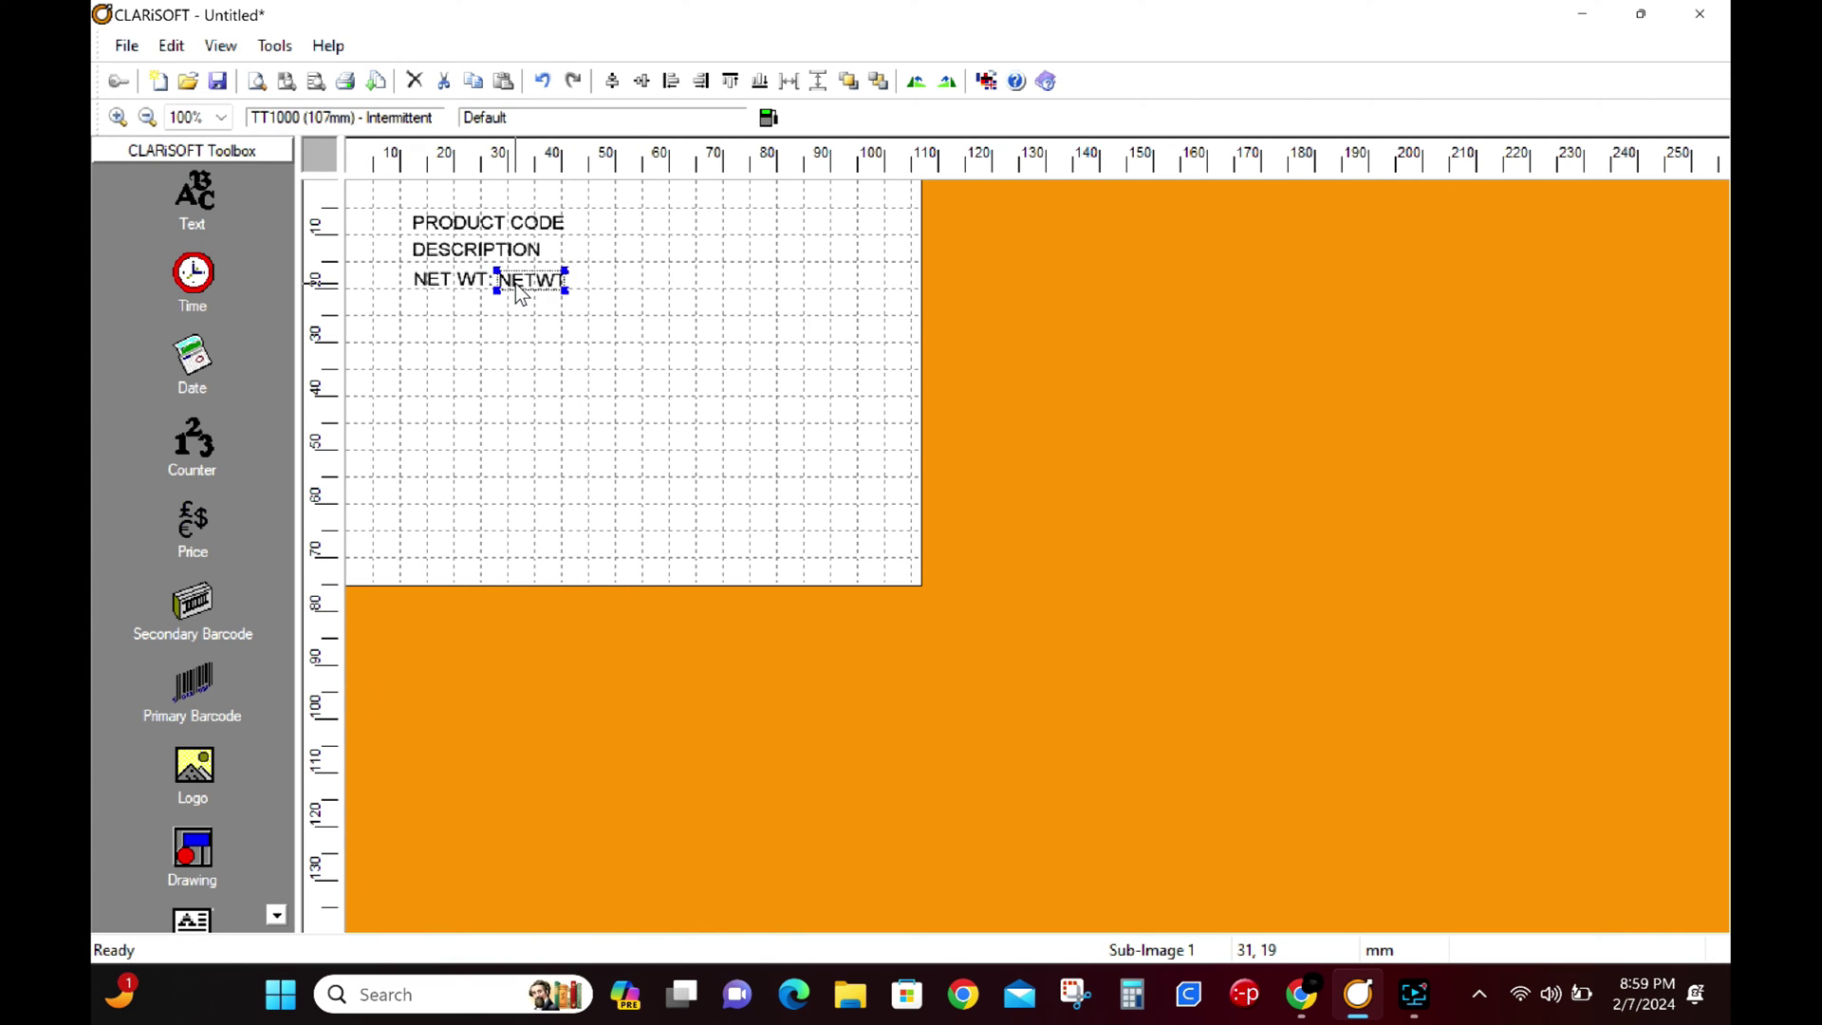
drag(517, 286, 520, 285)
- Add a User Entered Text field below NET WT: with default text MACHINE ID and a prompt message
click(184, 186)
click(423, 302)
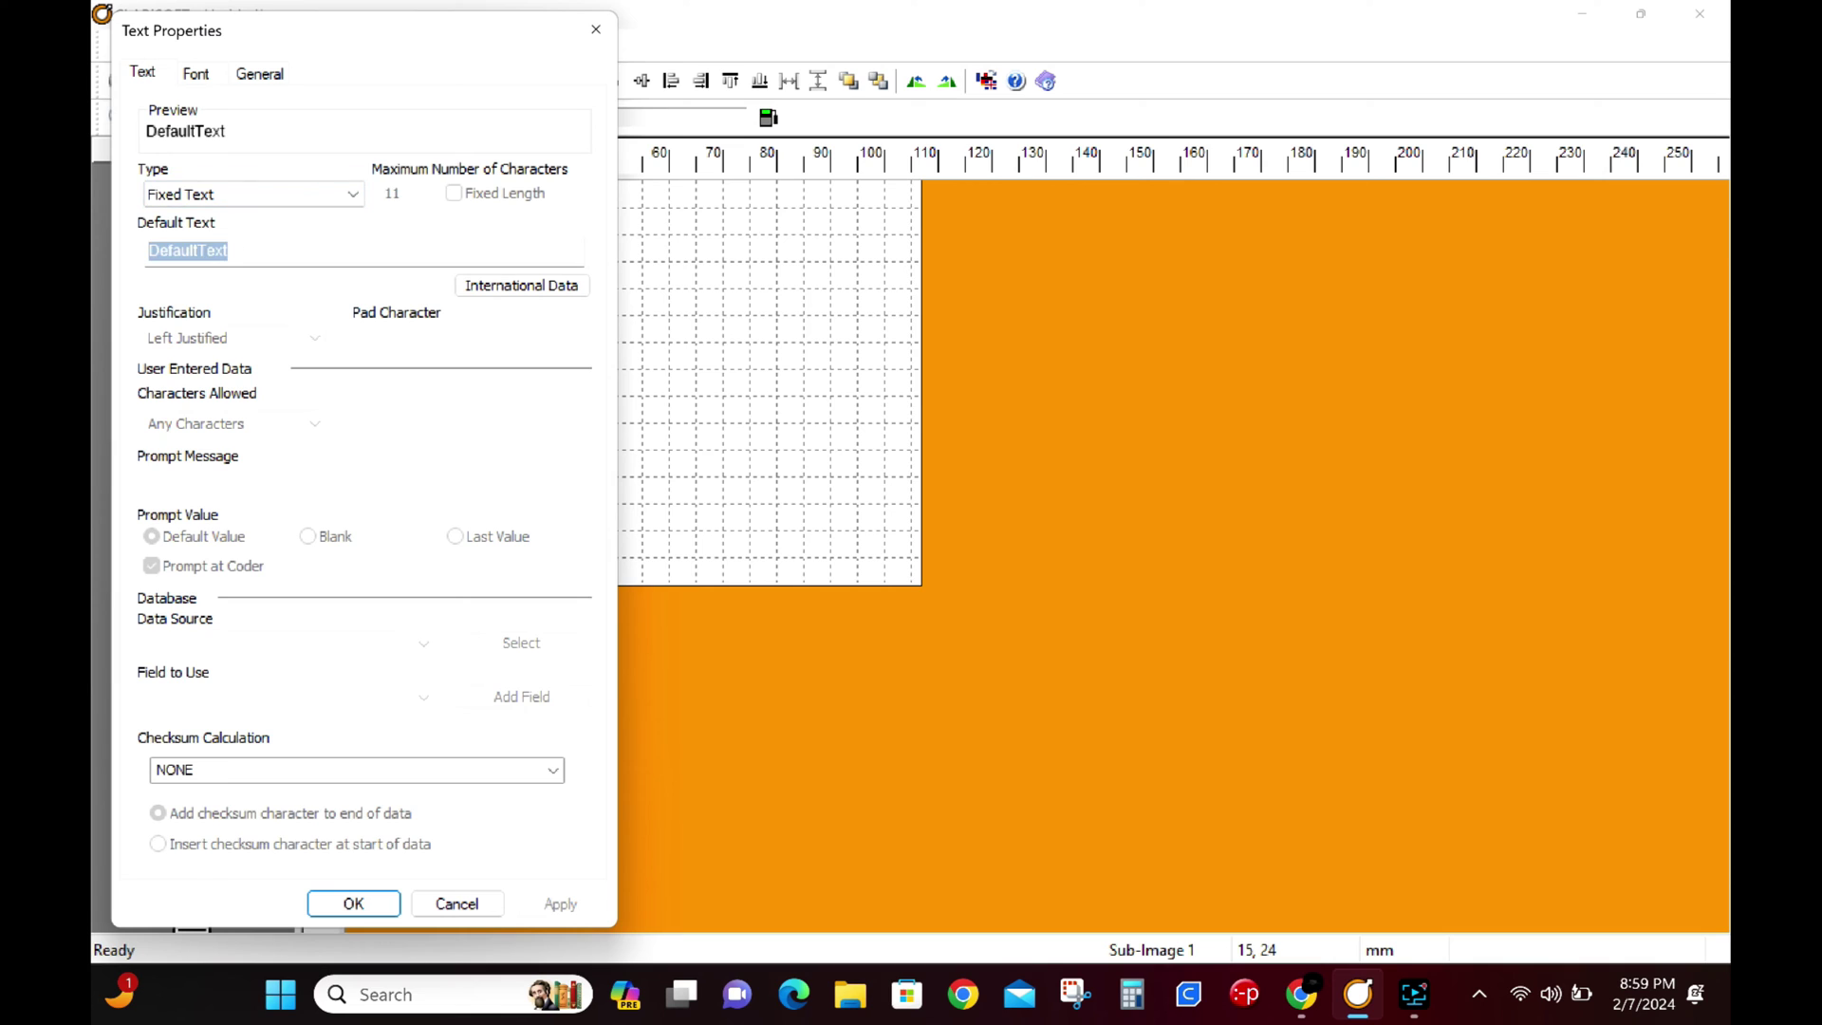
key(BackSpace)
click(347, 183)
click(237, 233)
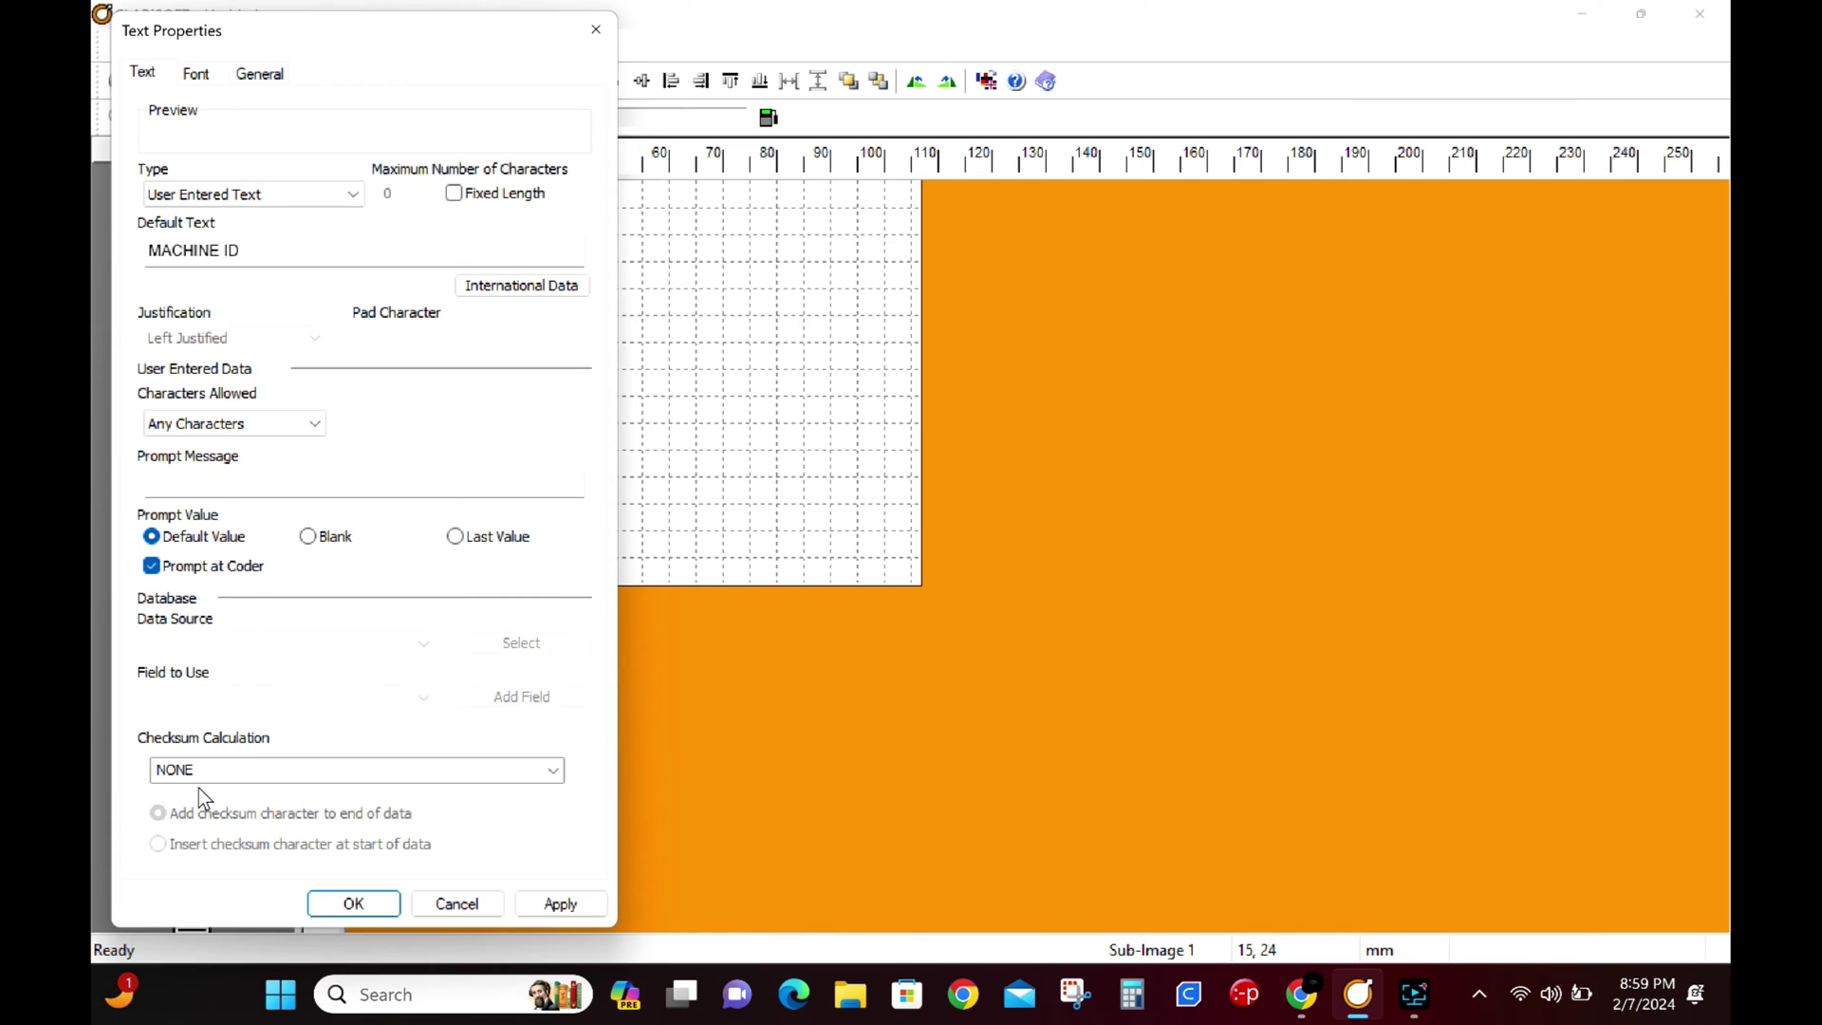
click(183, 484)
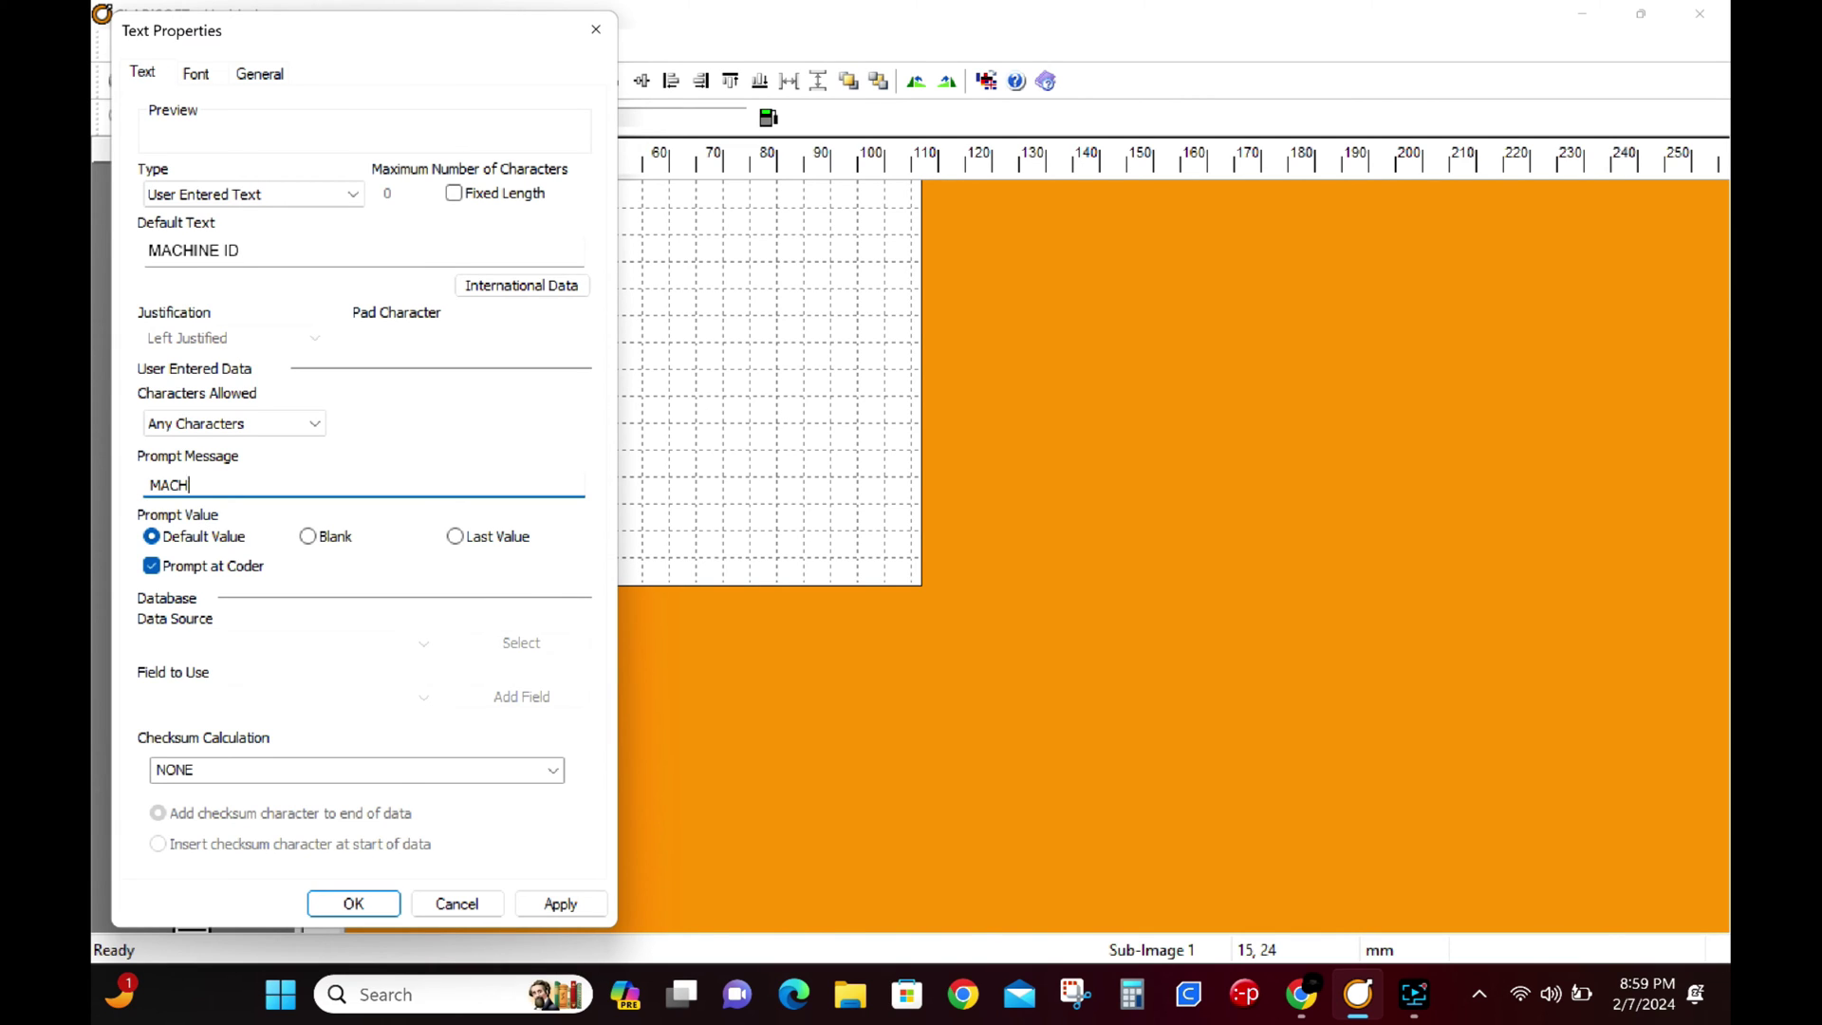
click(351, 903)
- Place a date field below MACHINE ID and set its date type to Calculated Date
click(447, 354)
click(220, 326)
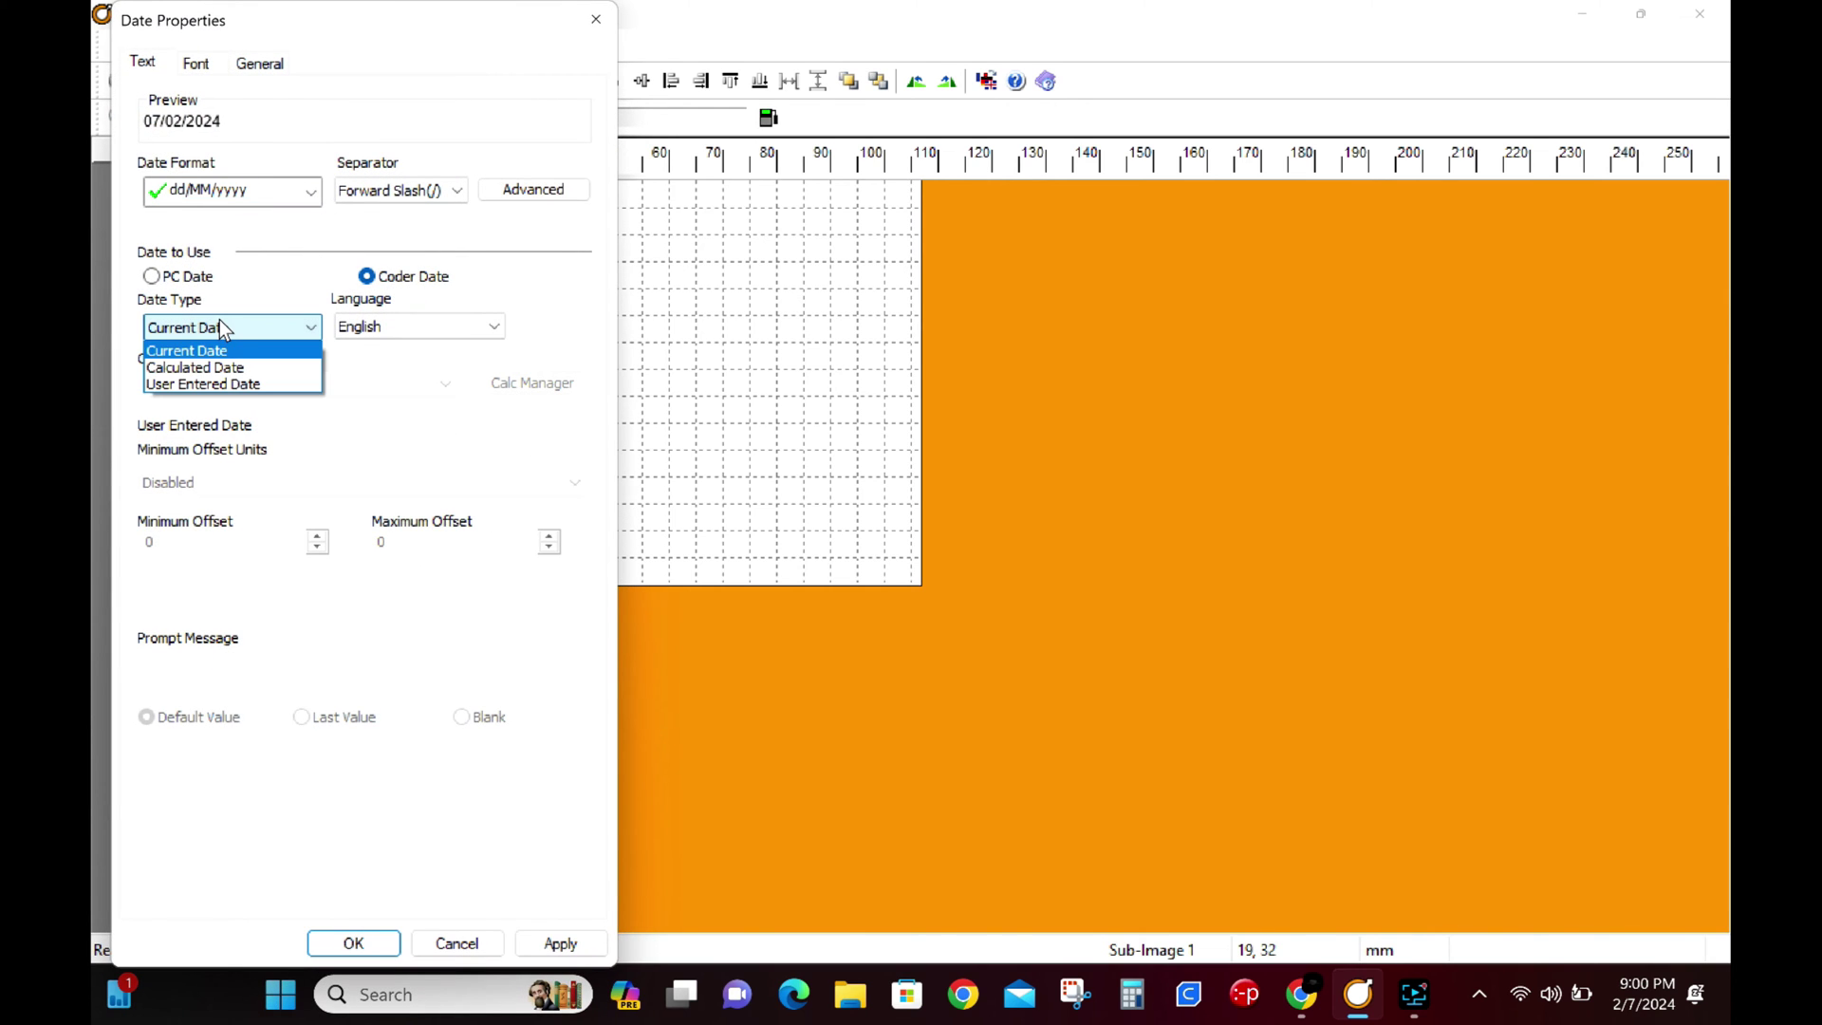
click(220, 369)
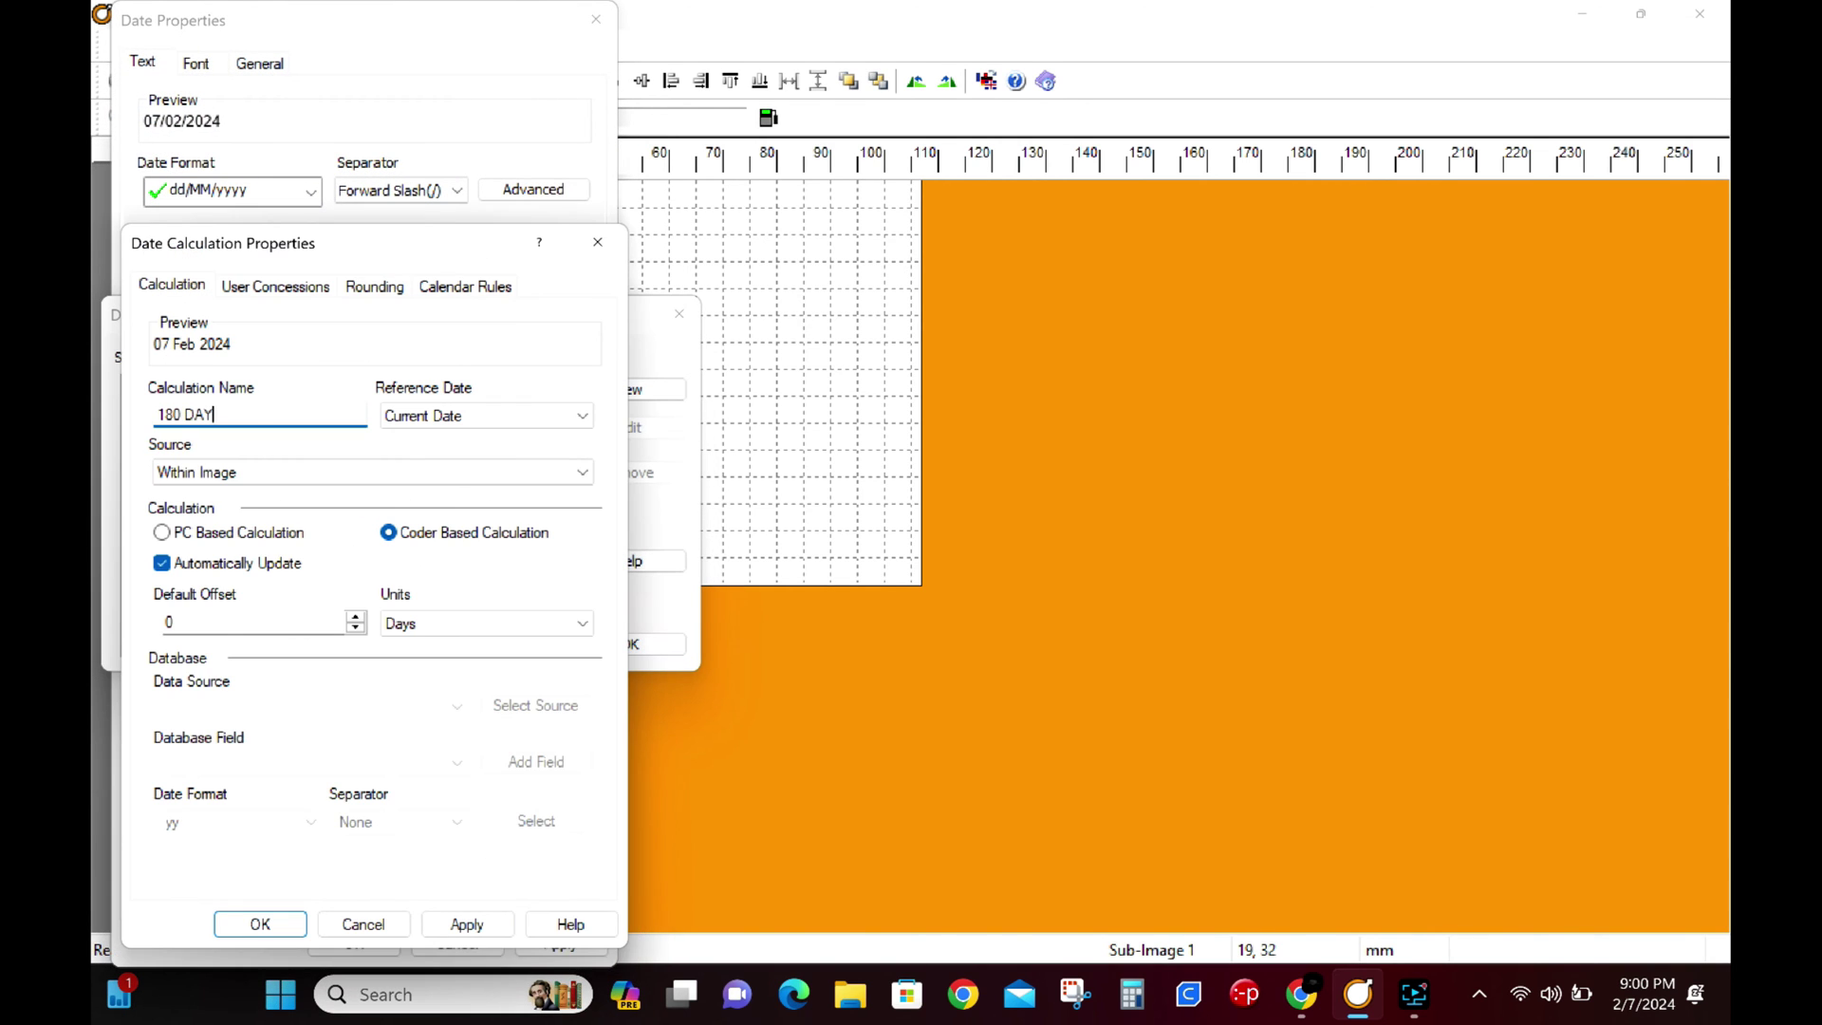
- Create a date calculation named 180 DAY OFFSET with a default offset of 180 days and accept the date field
key(Tab)
key(Tab)
key(Tab)
key(Tab)
key(Tab)
text(180)
key(Return)
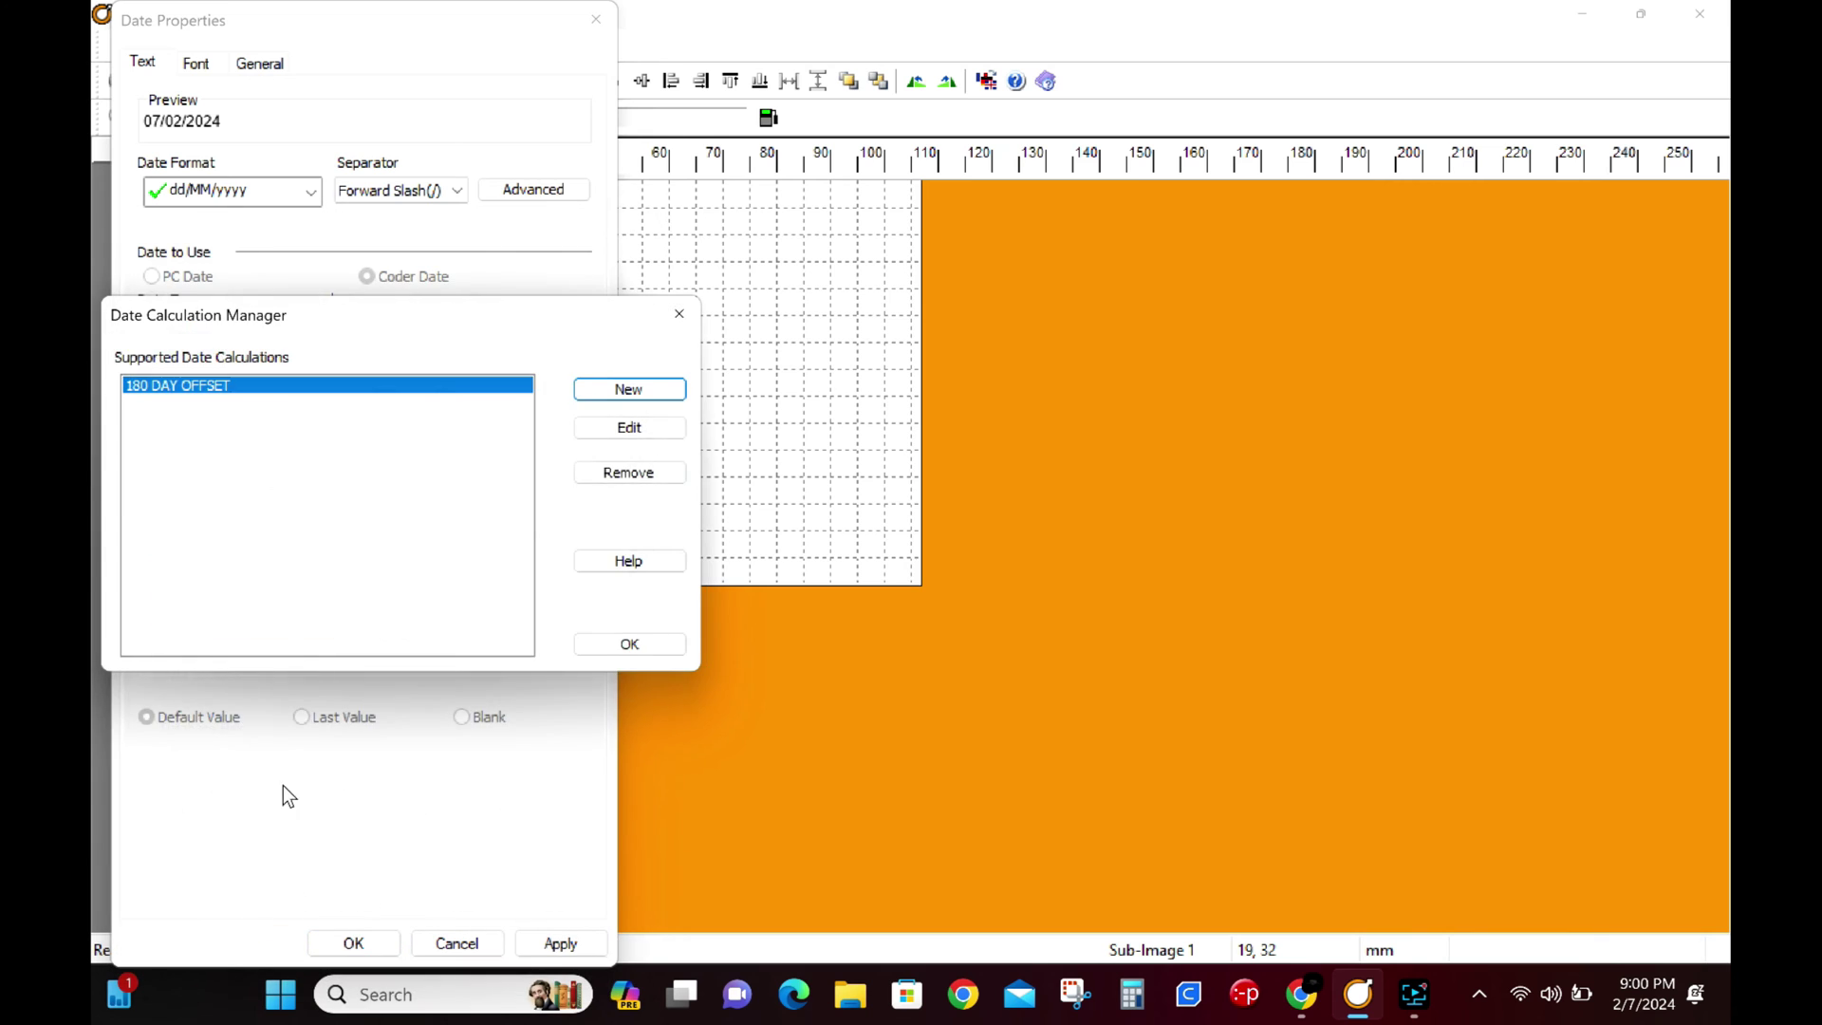
key(Escape)
key(Return)
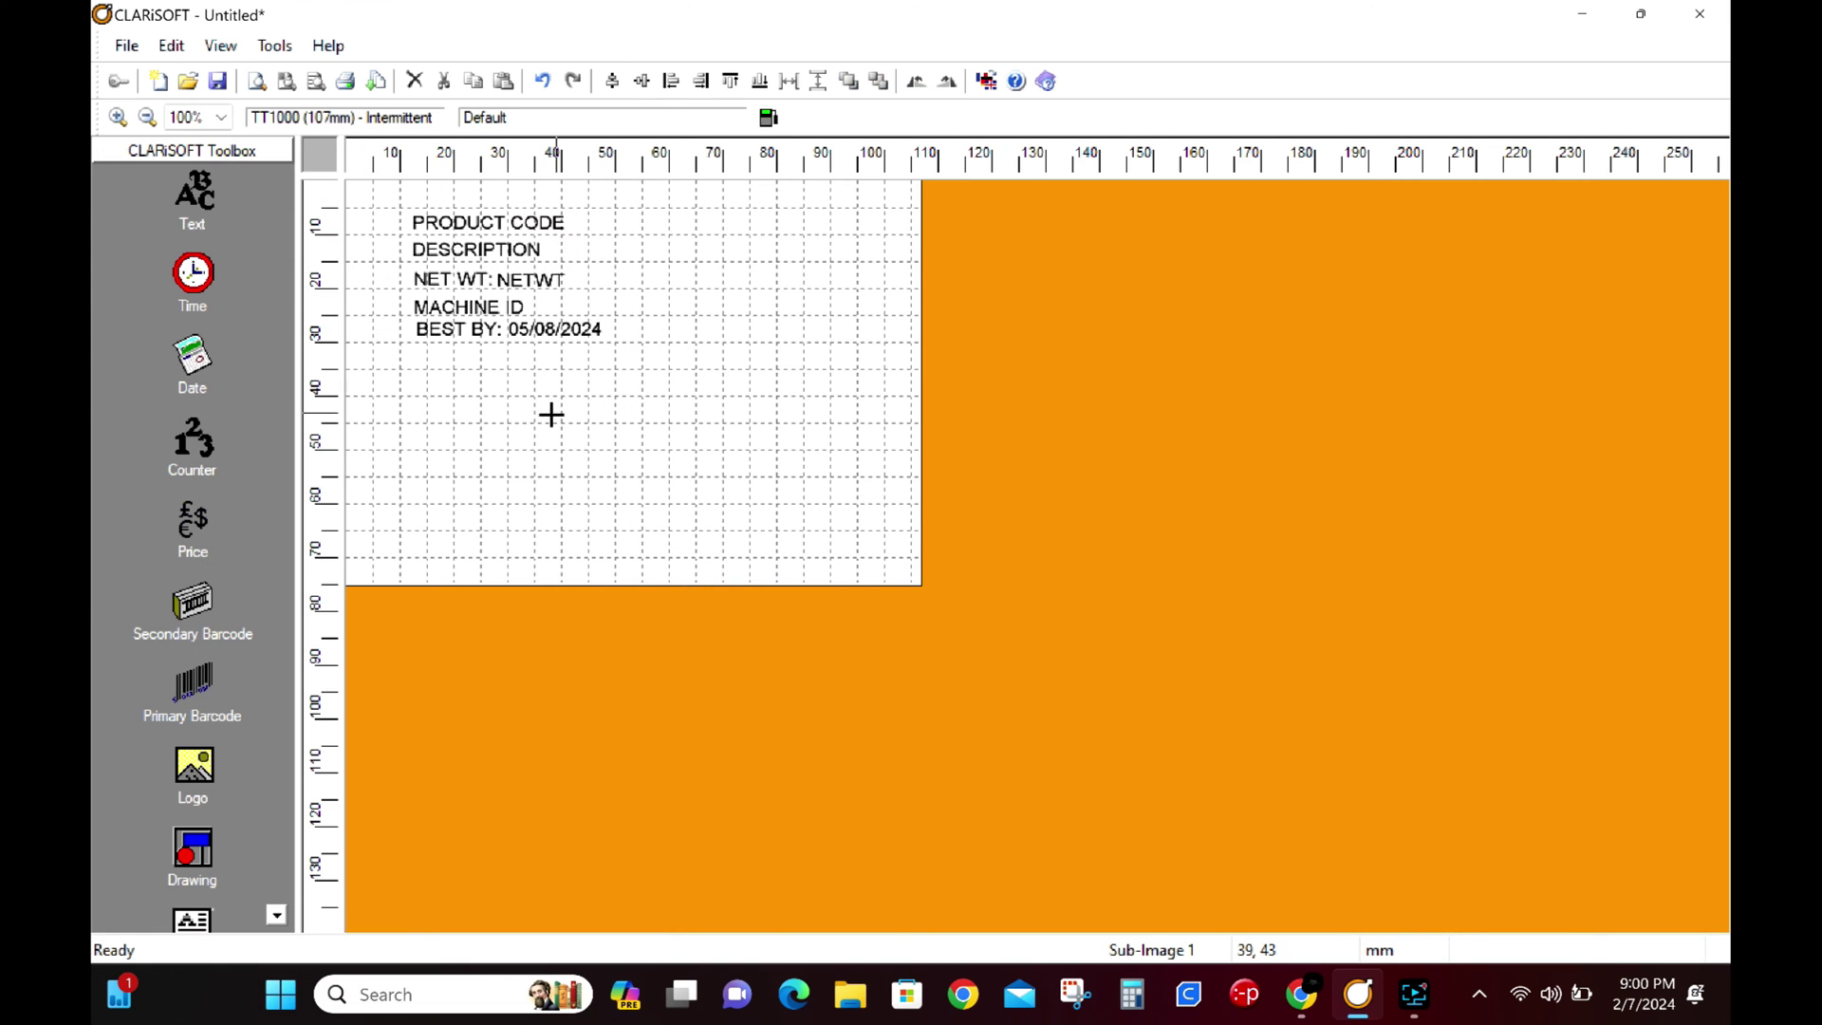
- Place a UPCA barcode below the BEST BY date and accept its properties
click(551, 415)
click(893, 373)
click(1129, 349)
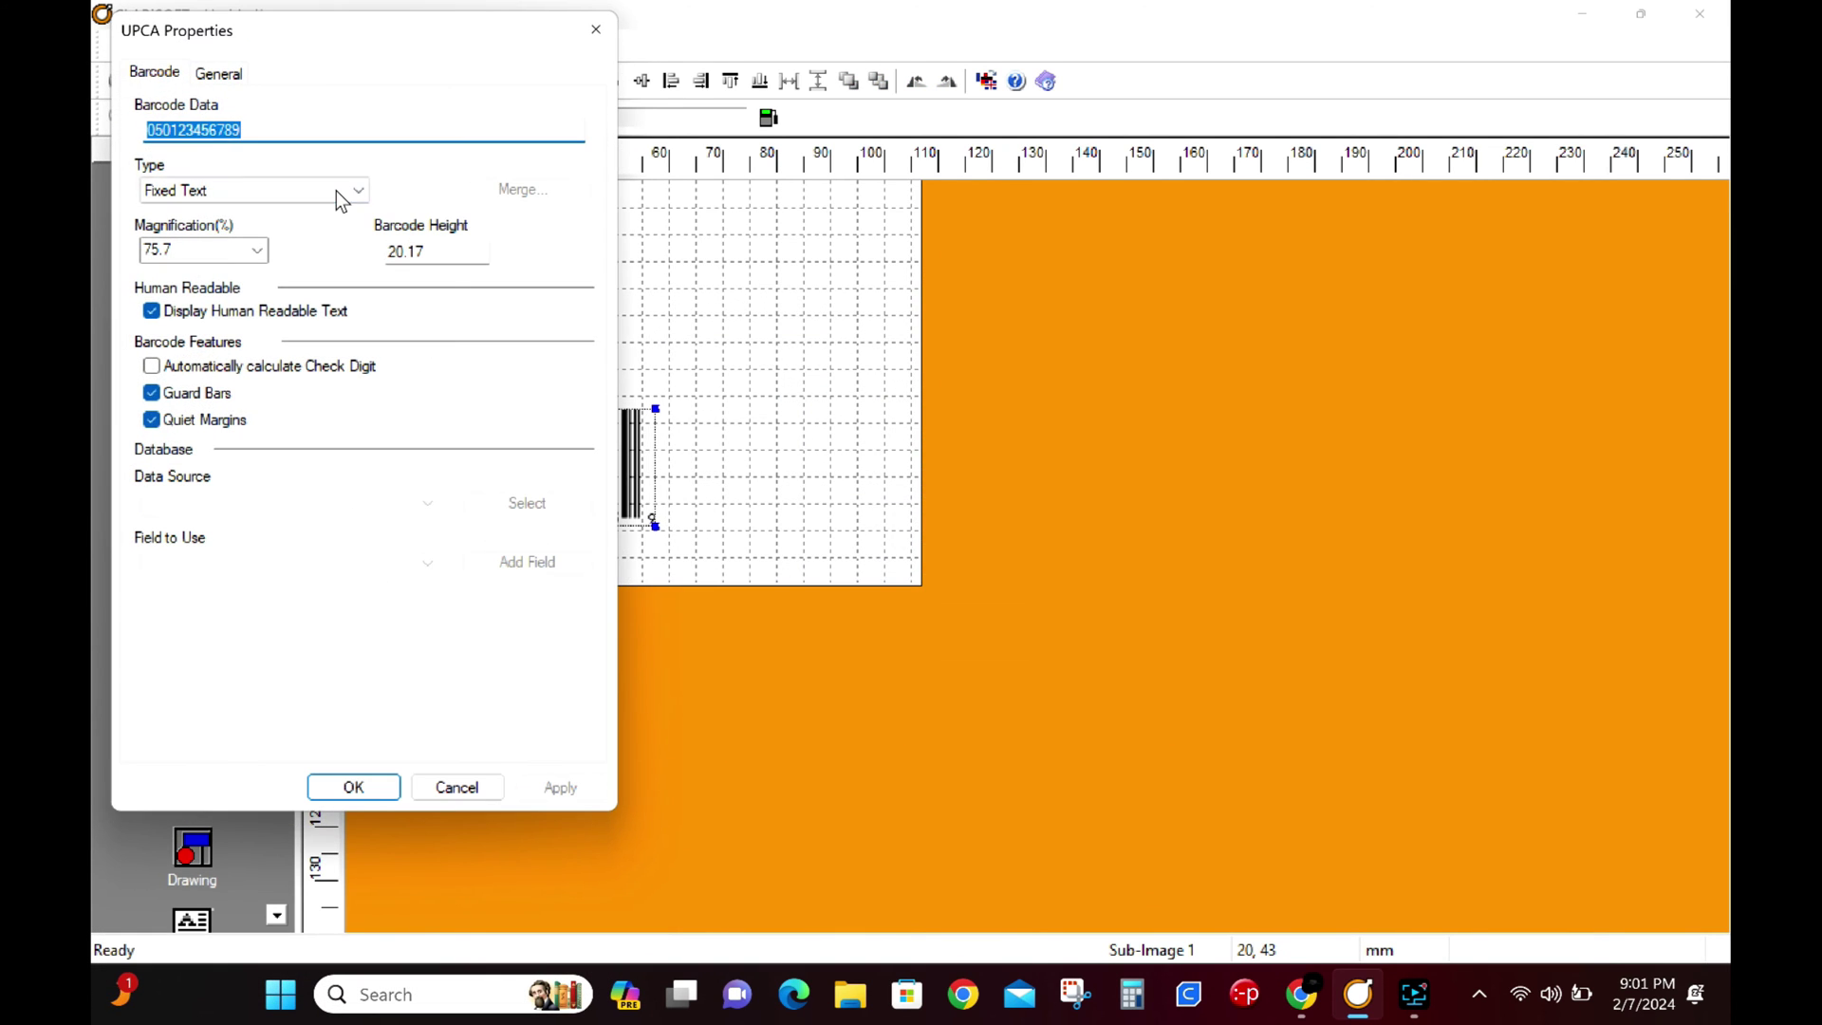
click(356, 785)
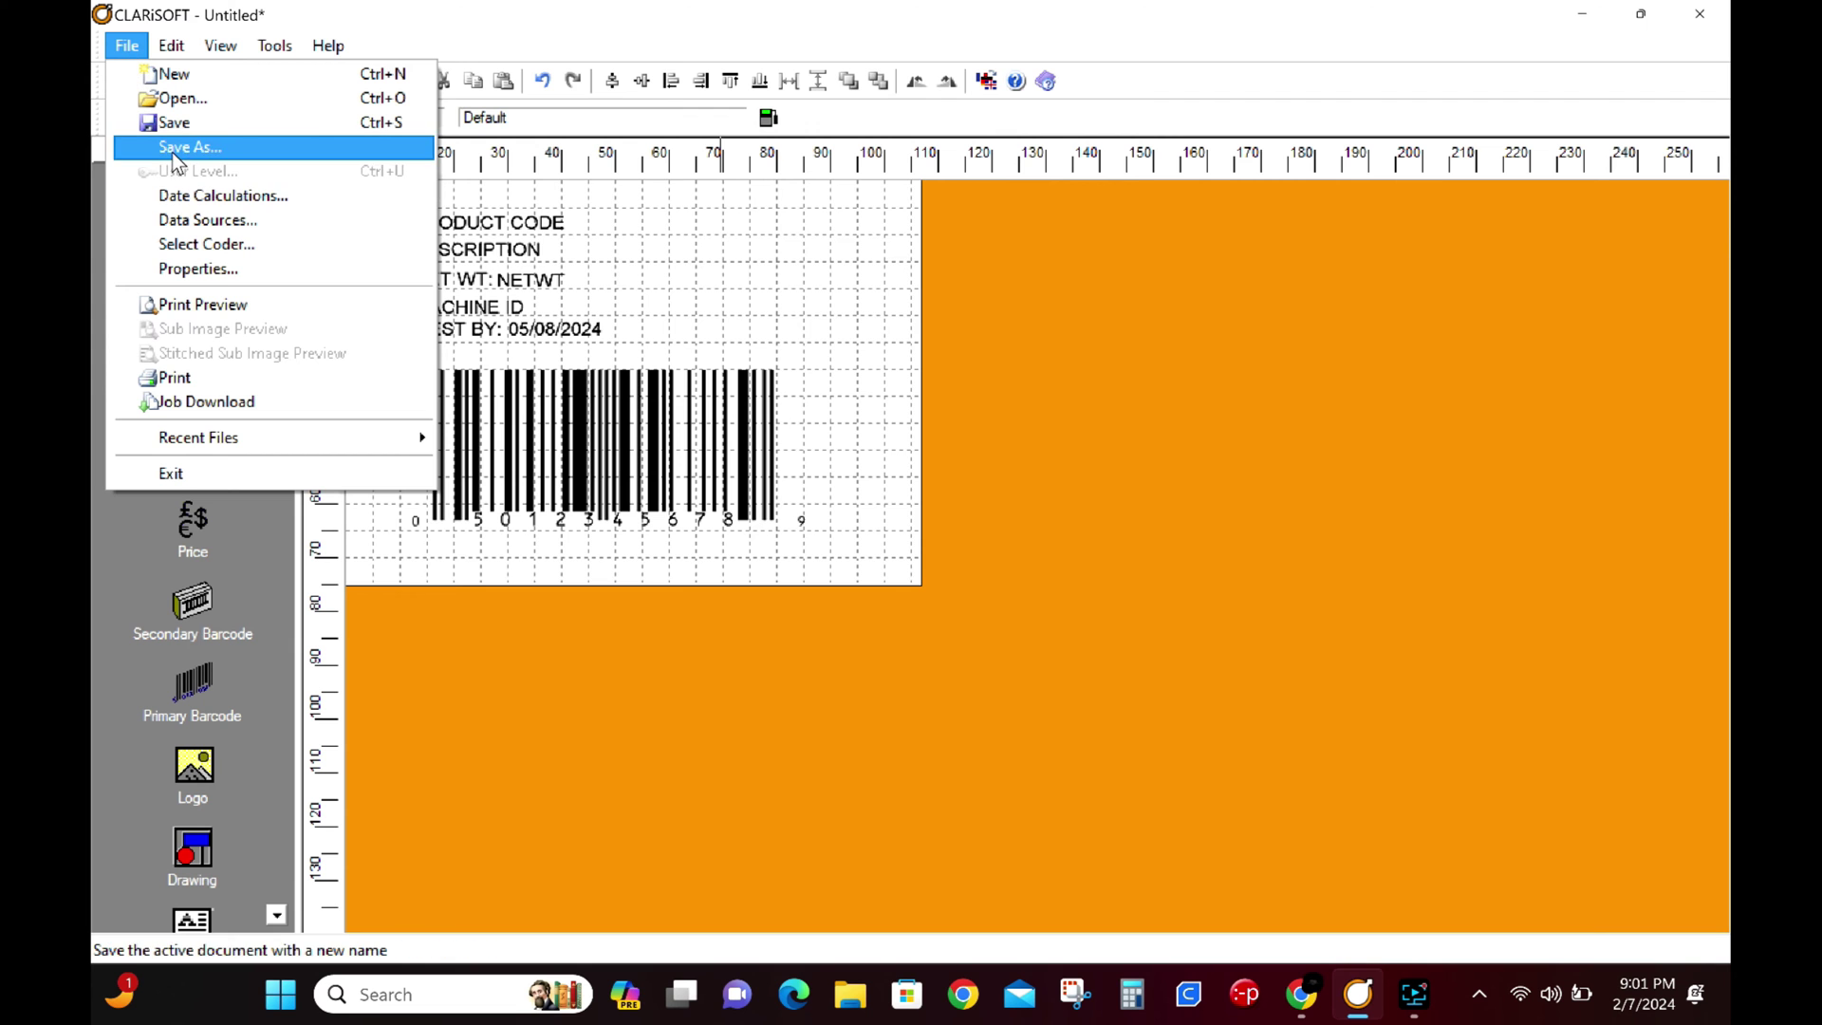
- Save the image design in the CLARICOMDATA folder on the C drive under a name beginning with DATABA
click(178, 147)
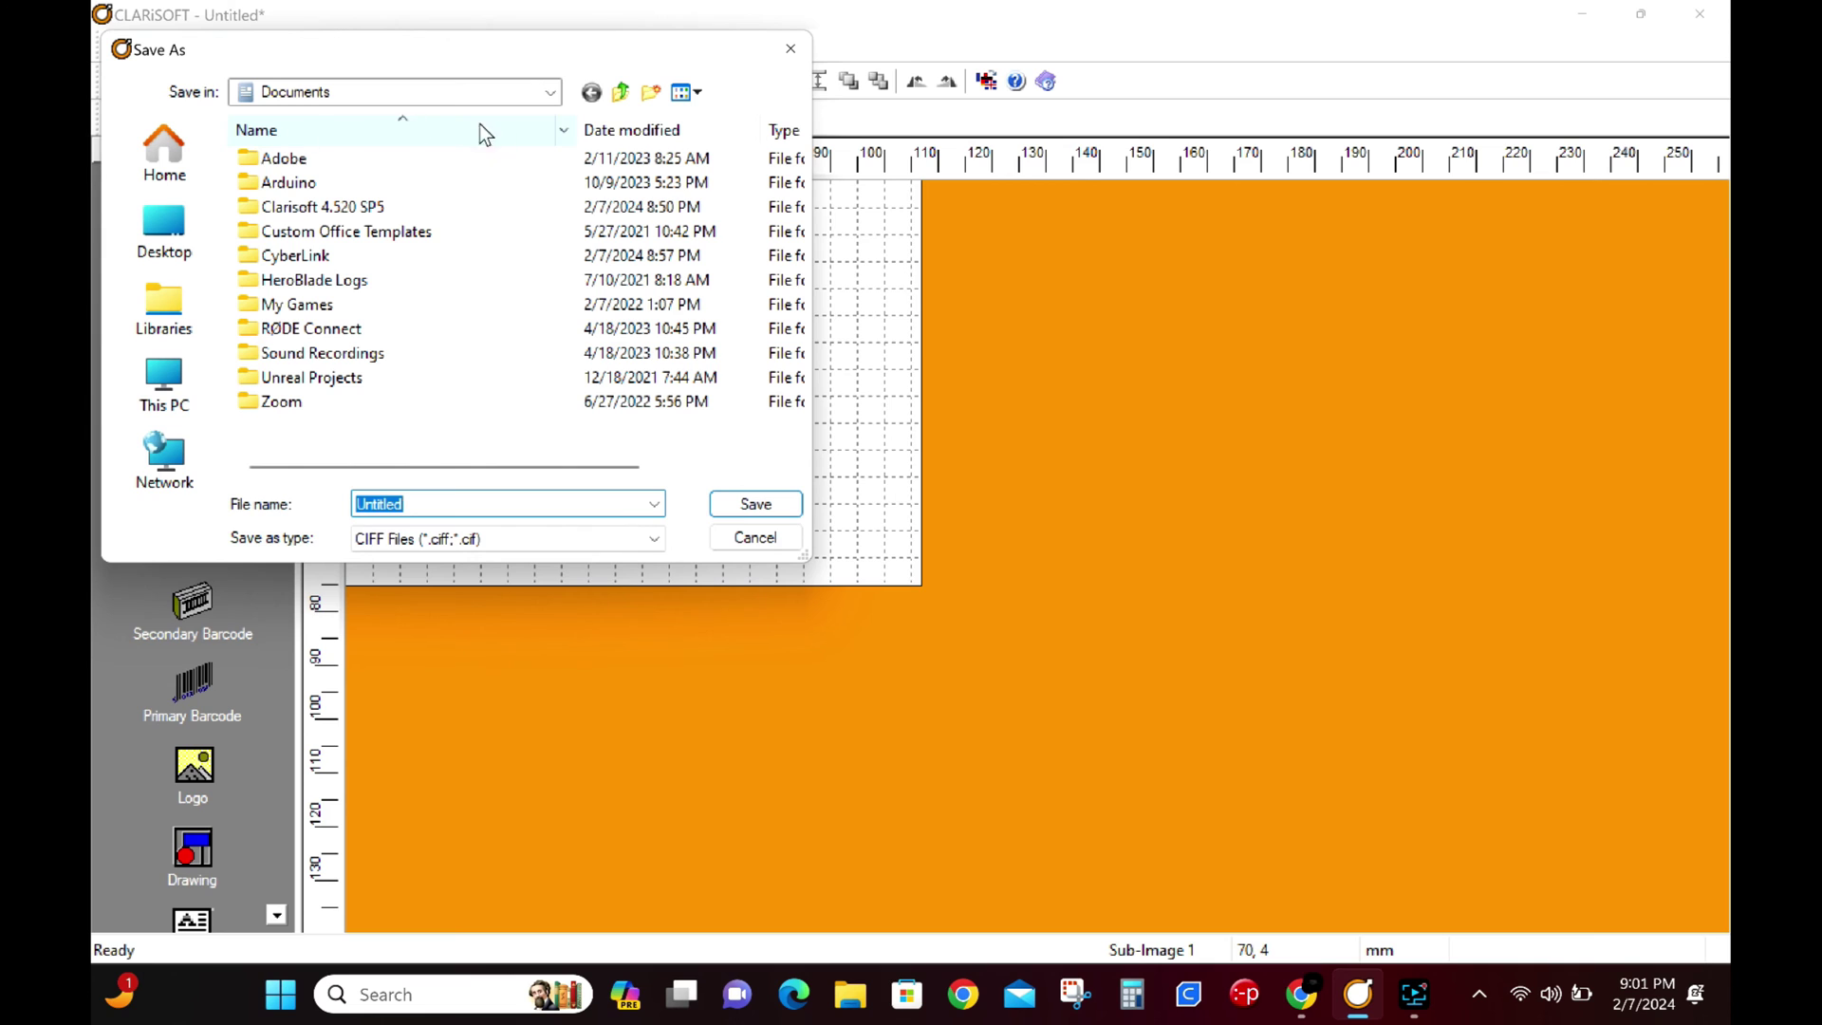
click(551, 93)
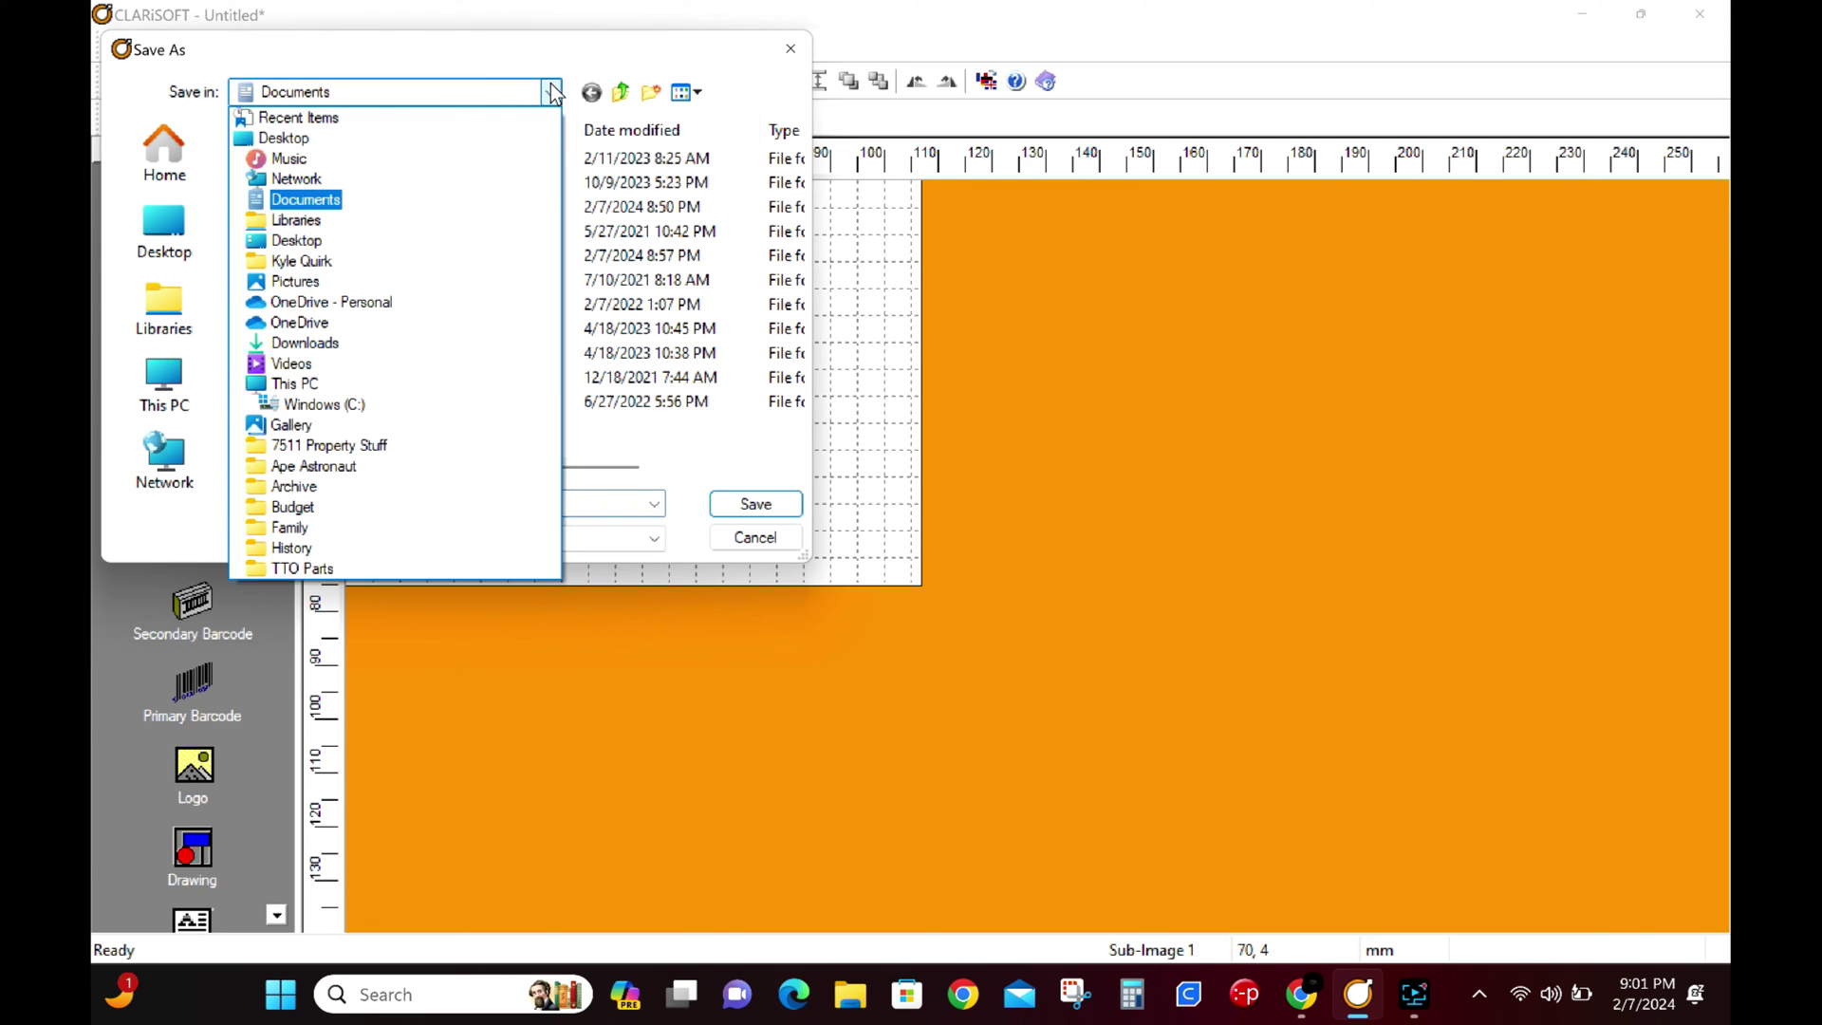
click(316, 414)
double_click(297, 159)
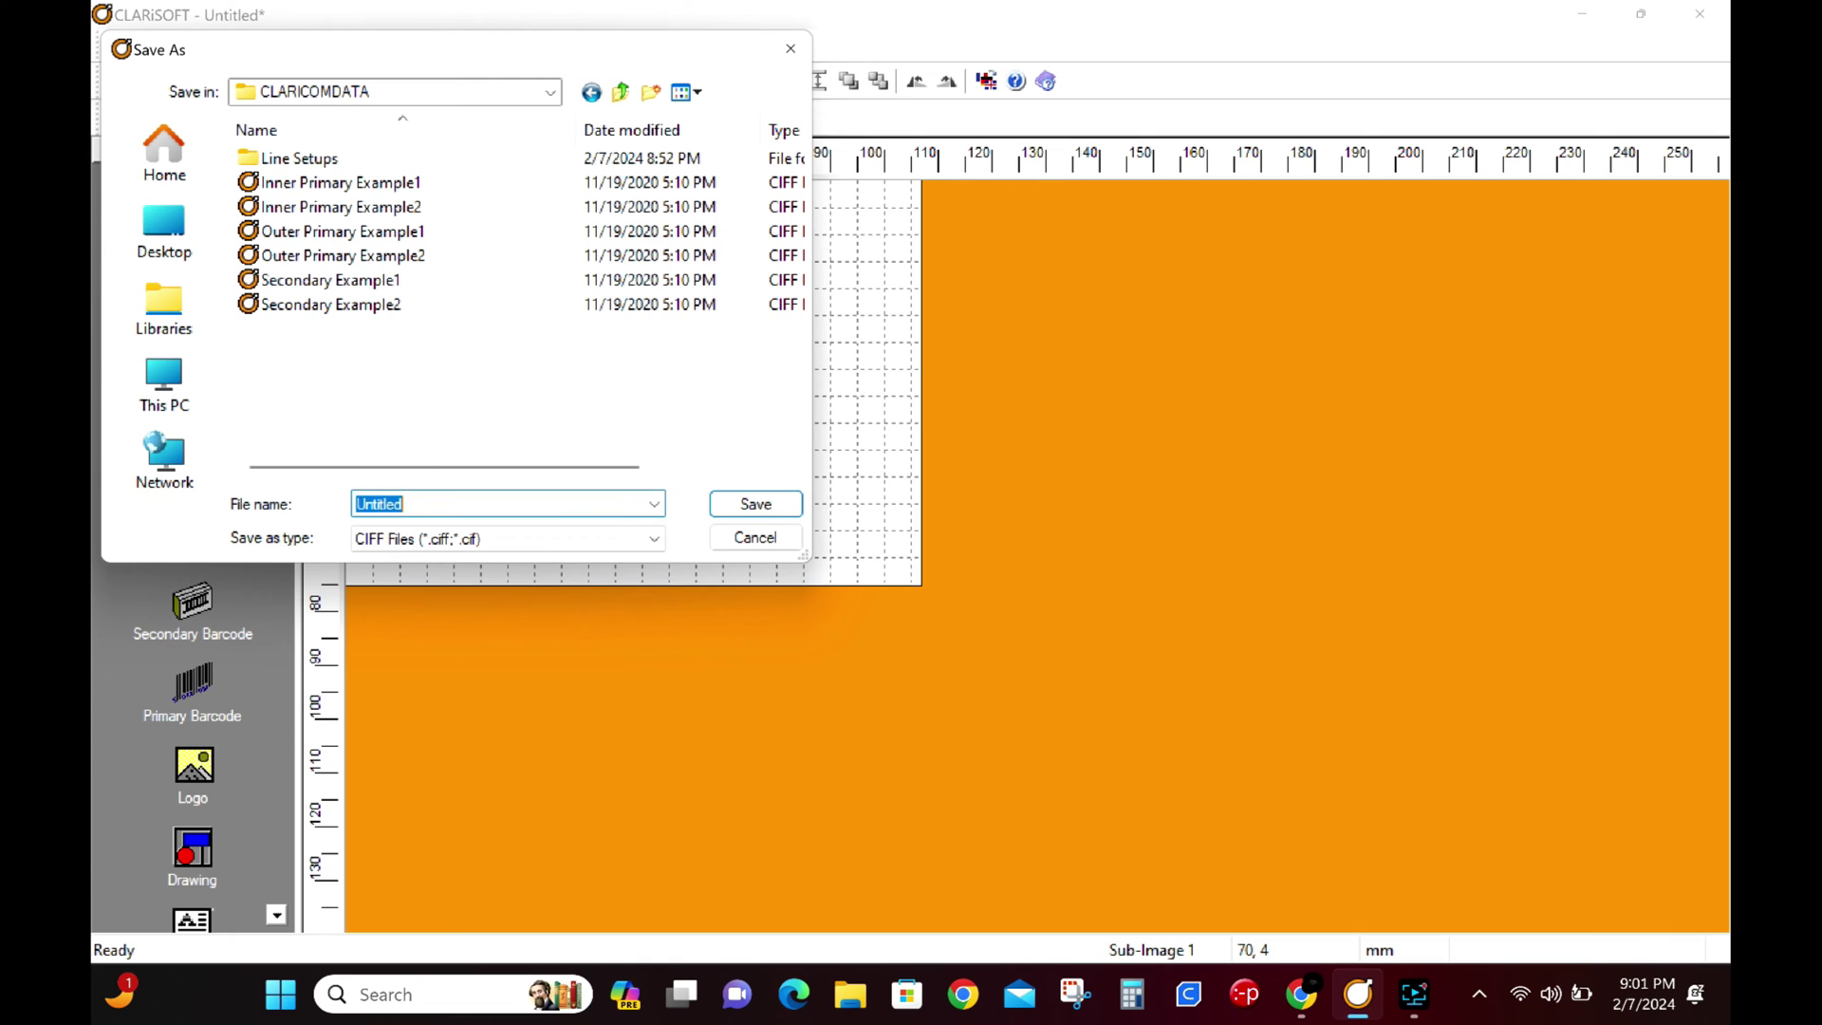
text(d)
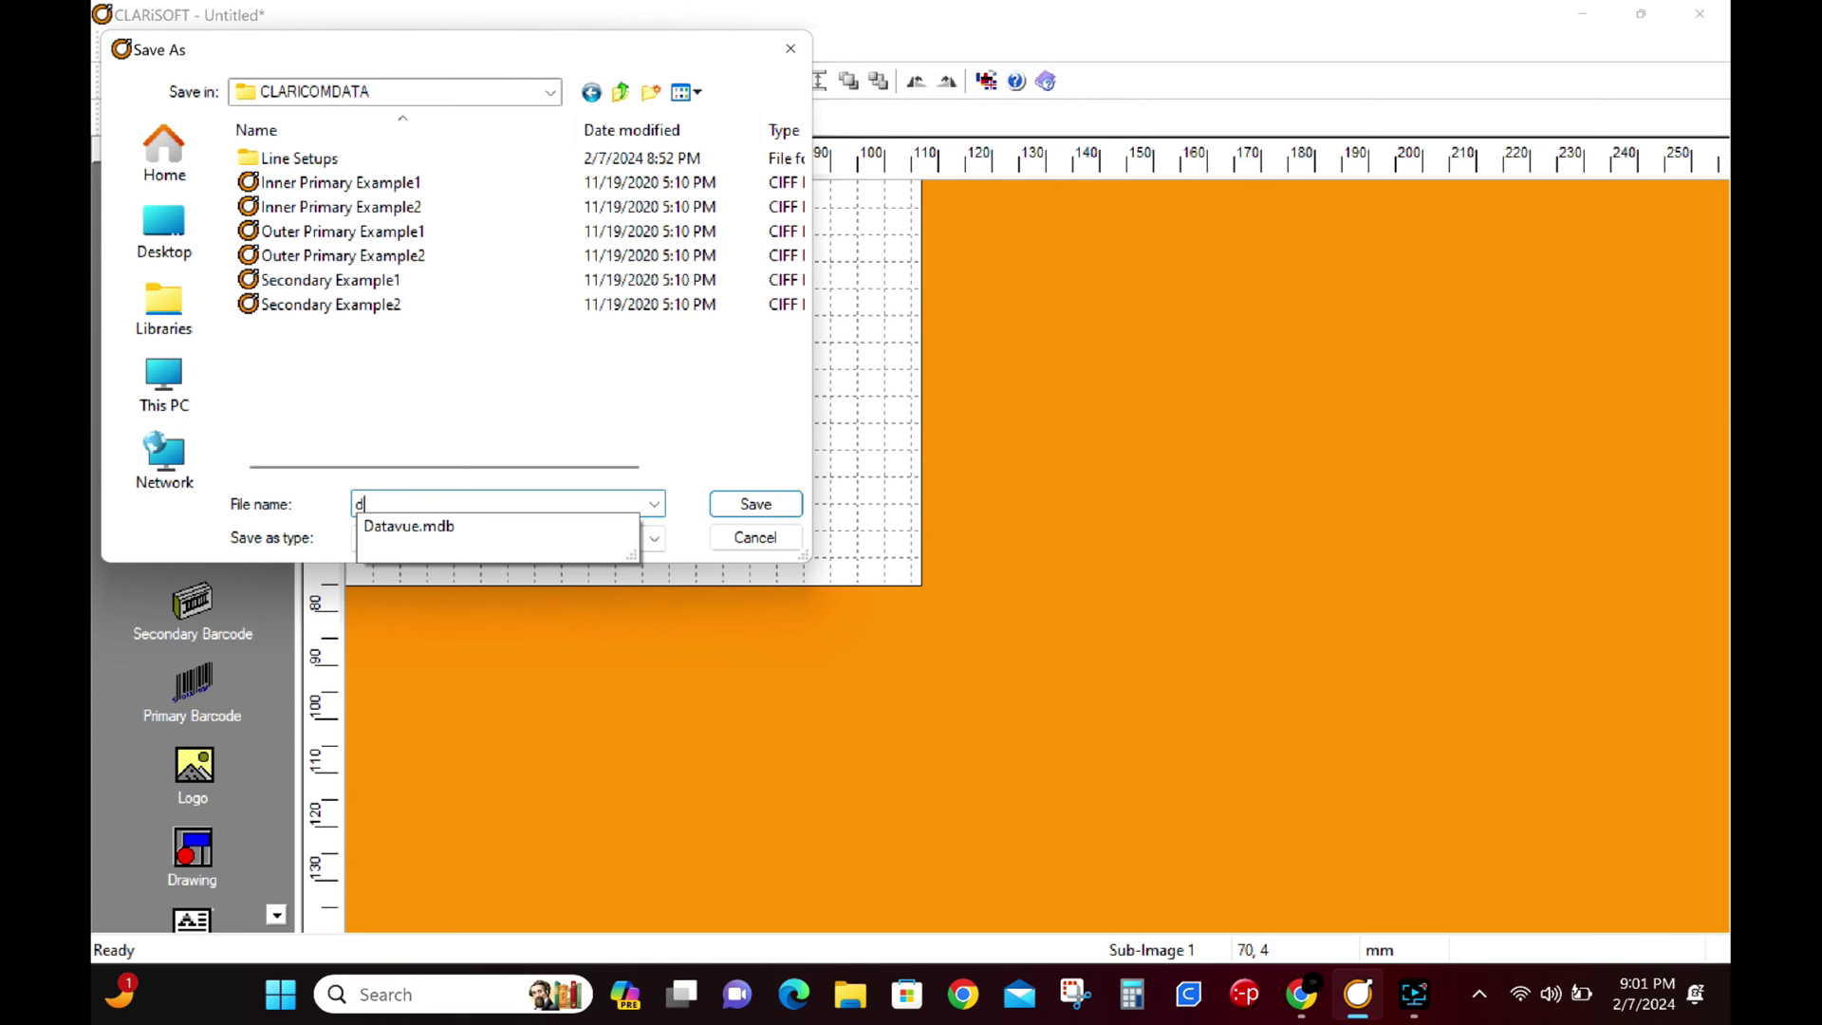
key(BackSpace)
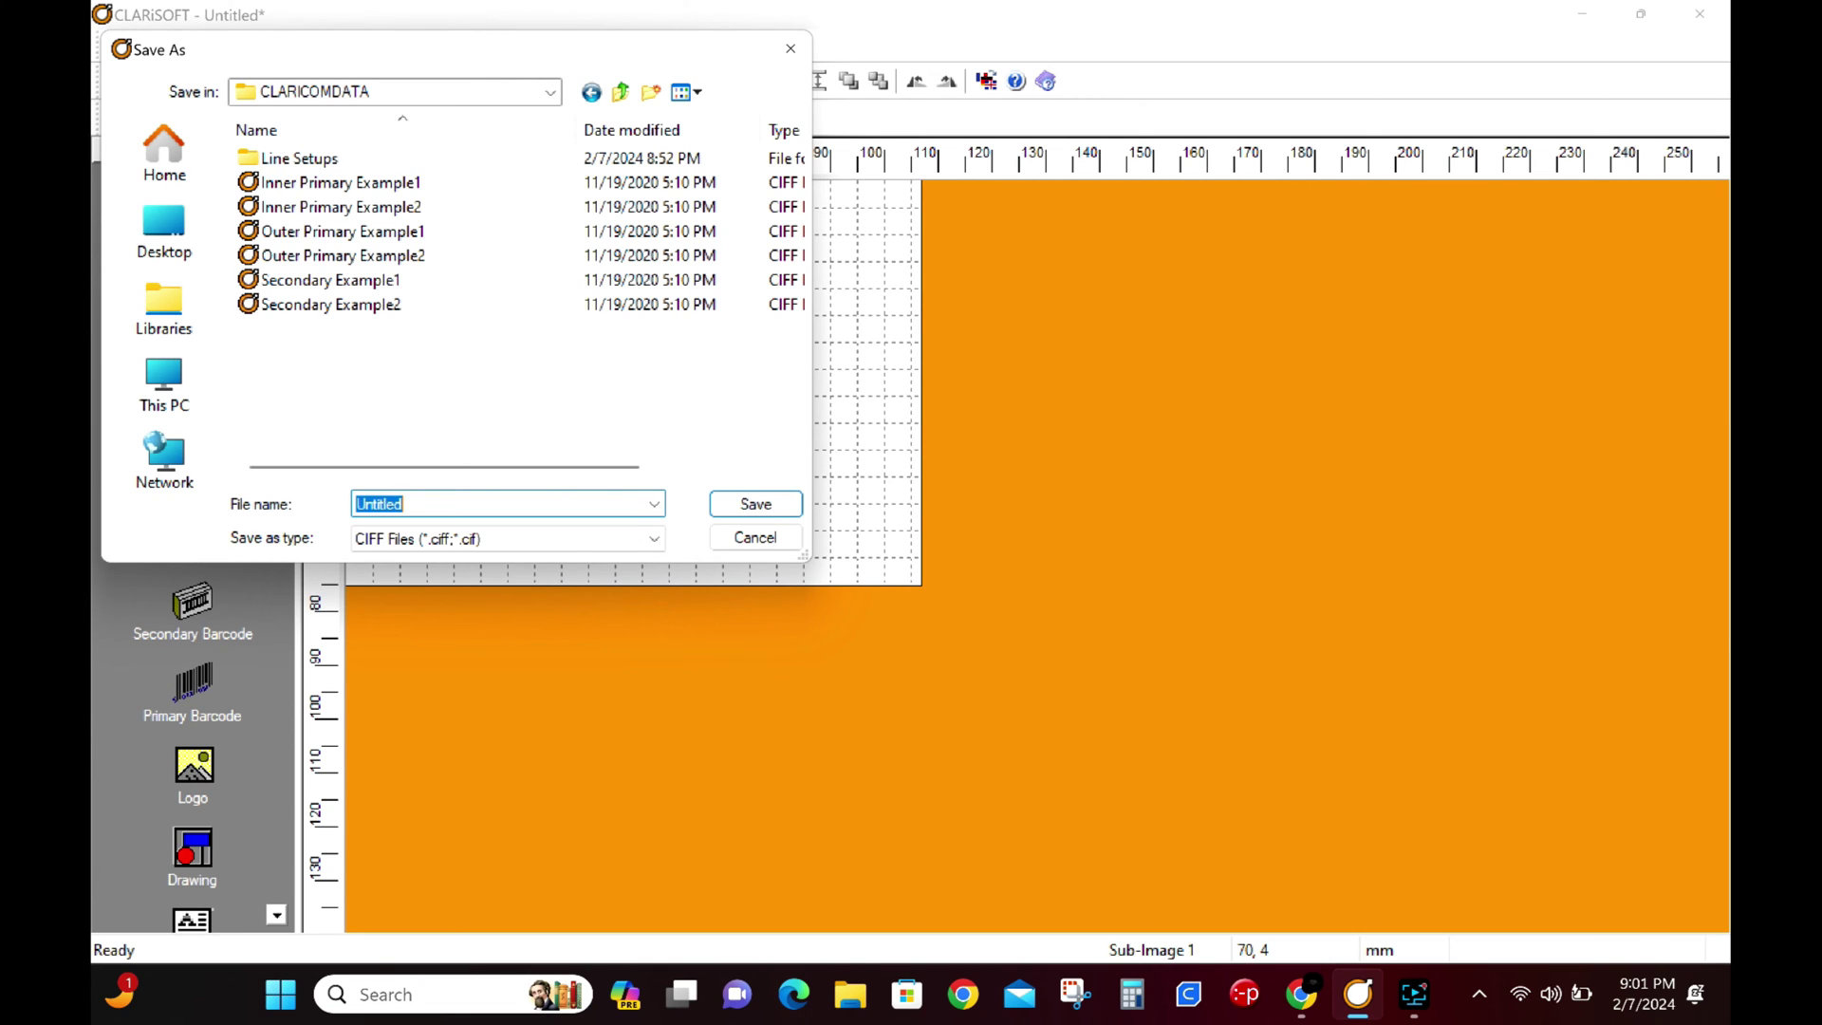
text(d)
key(BackSpace)
text(DATA)
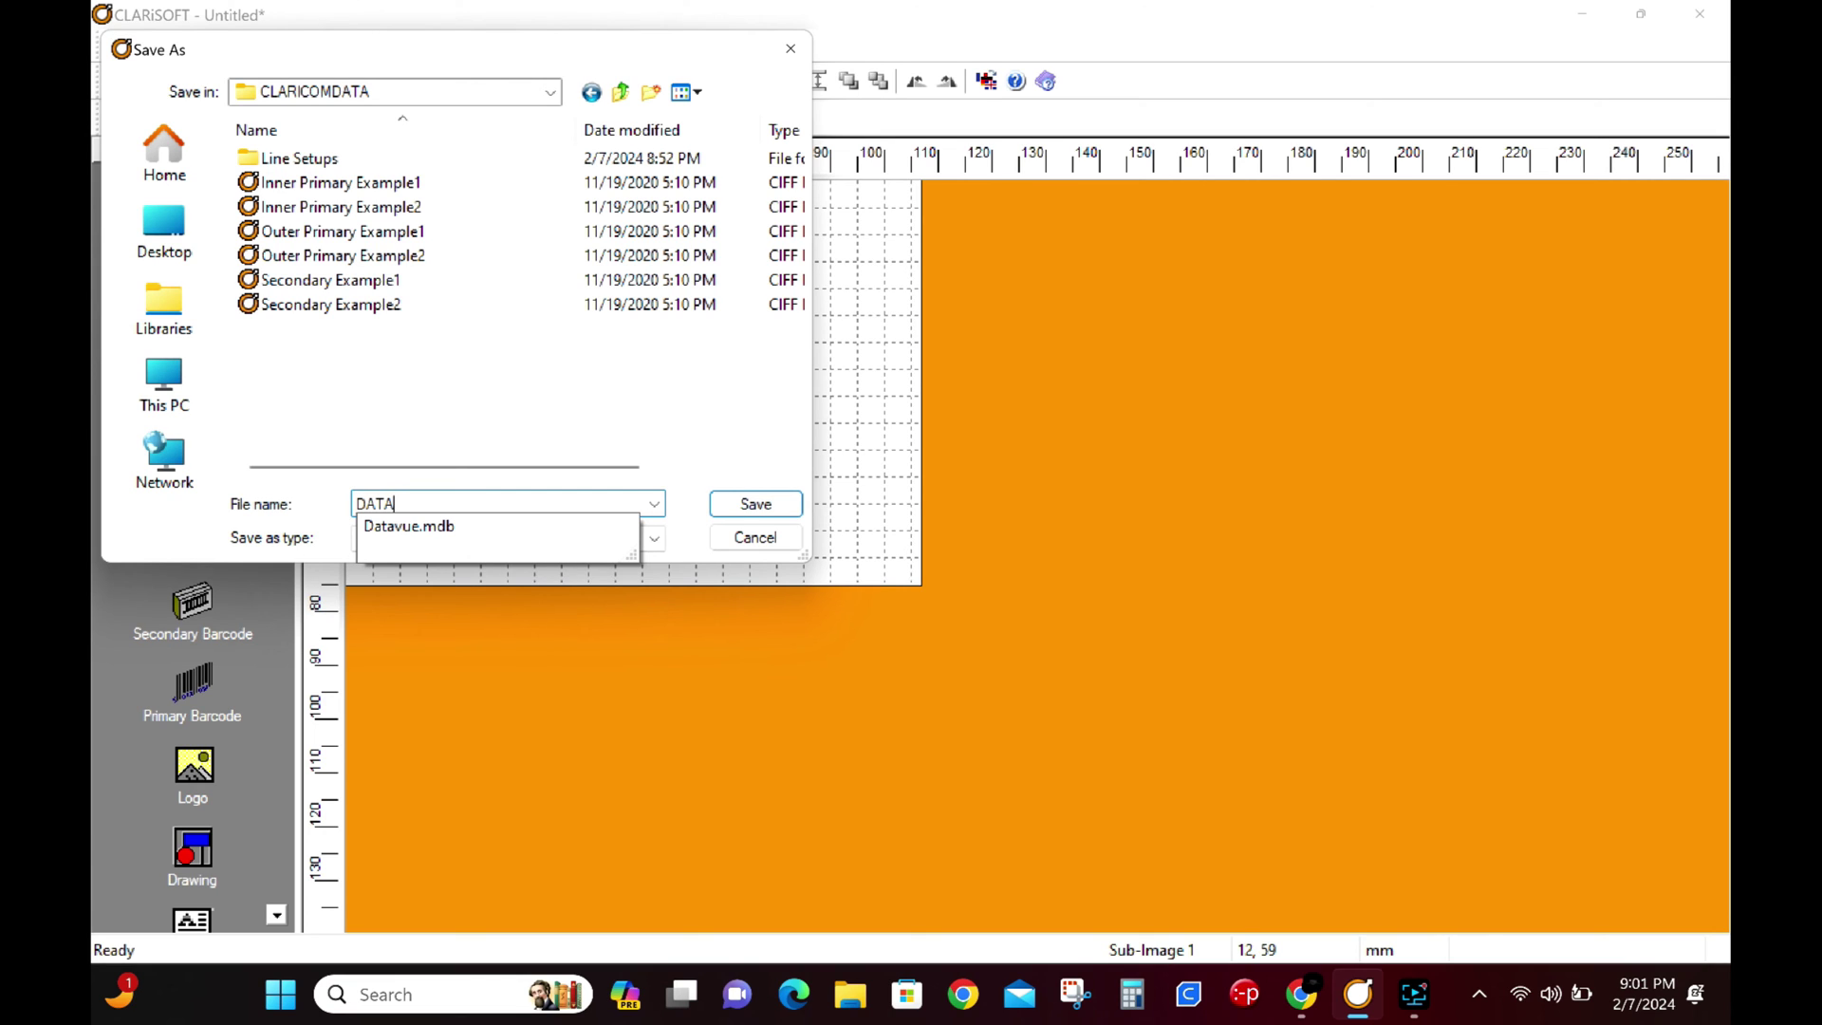
text(BA)
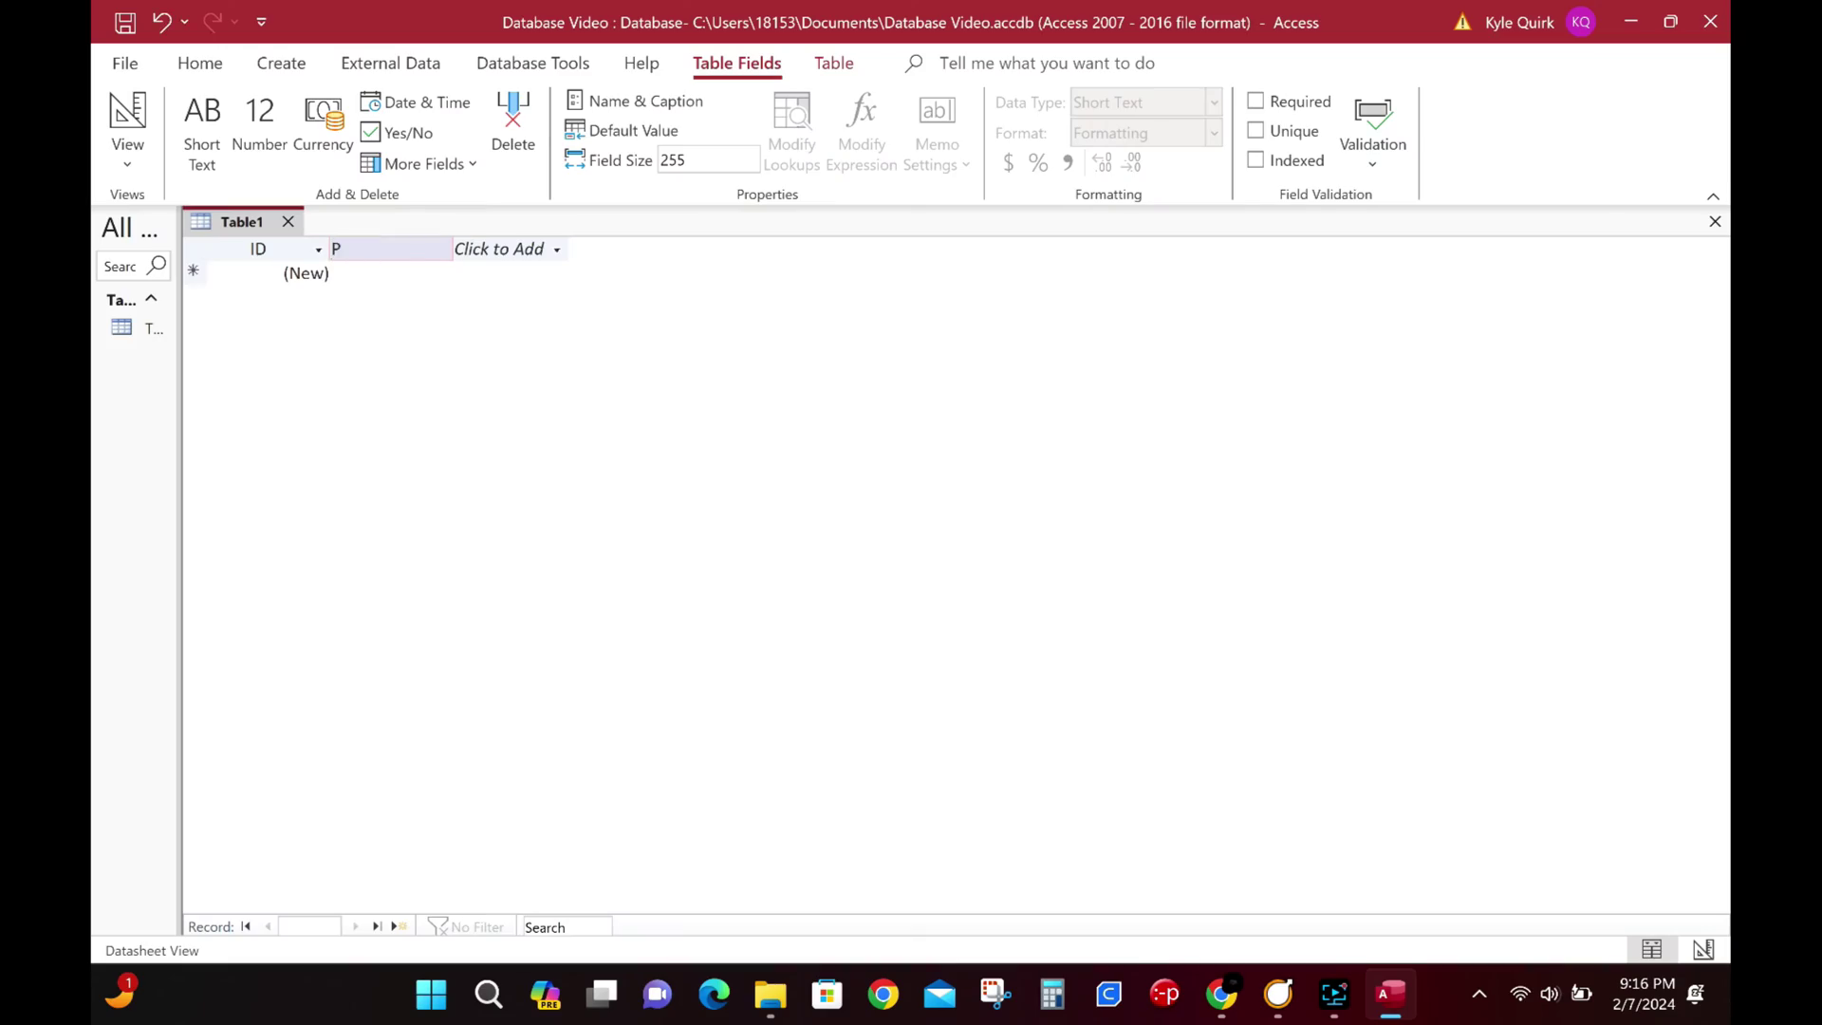
- In Access, add the short-text fields Product Code, Description, Net Wt and UPCA to Table1
key(Return)
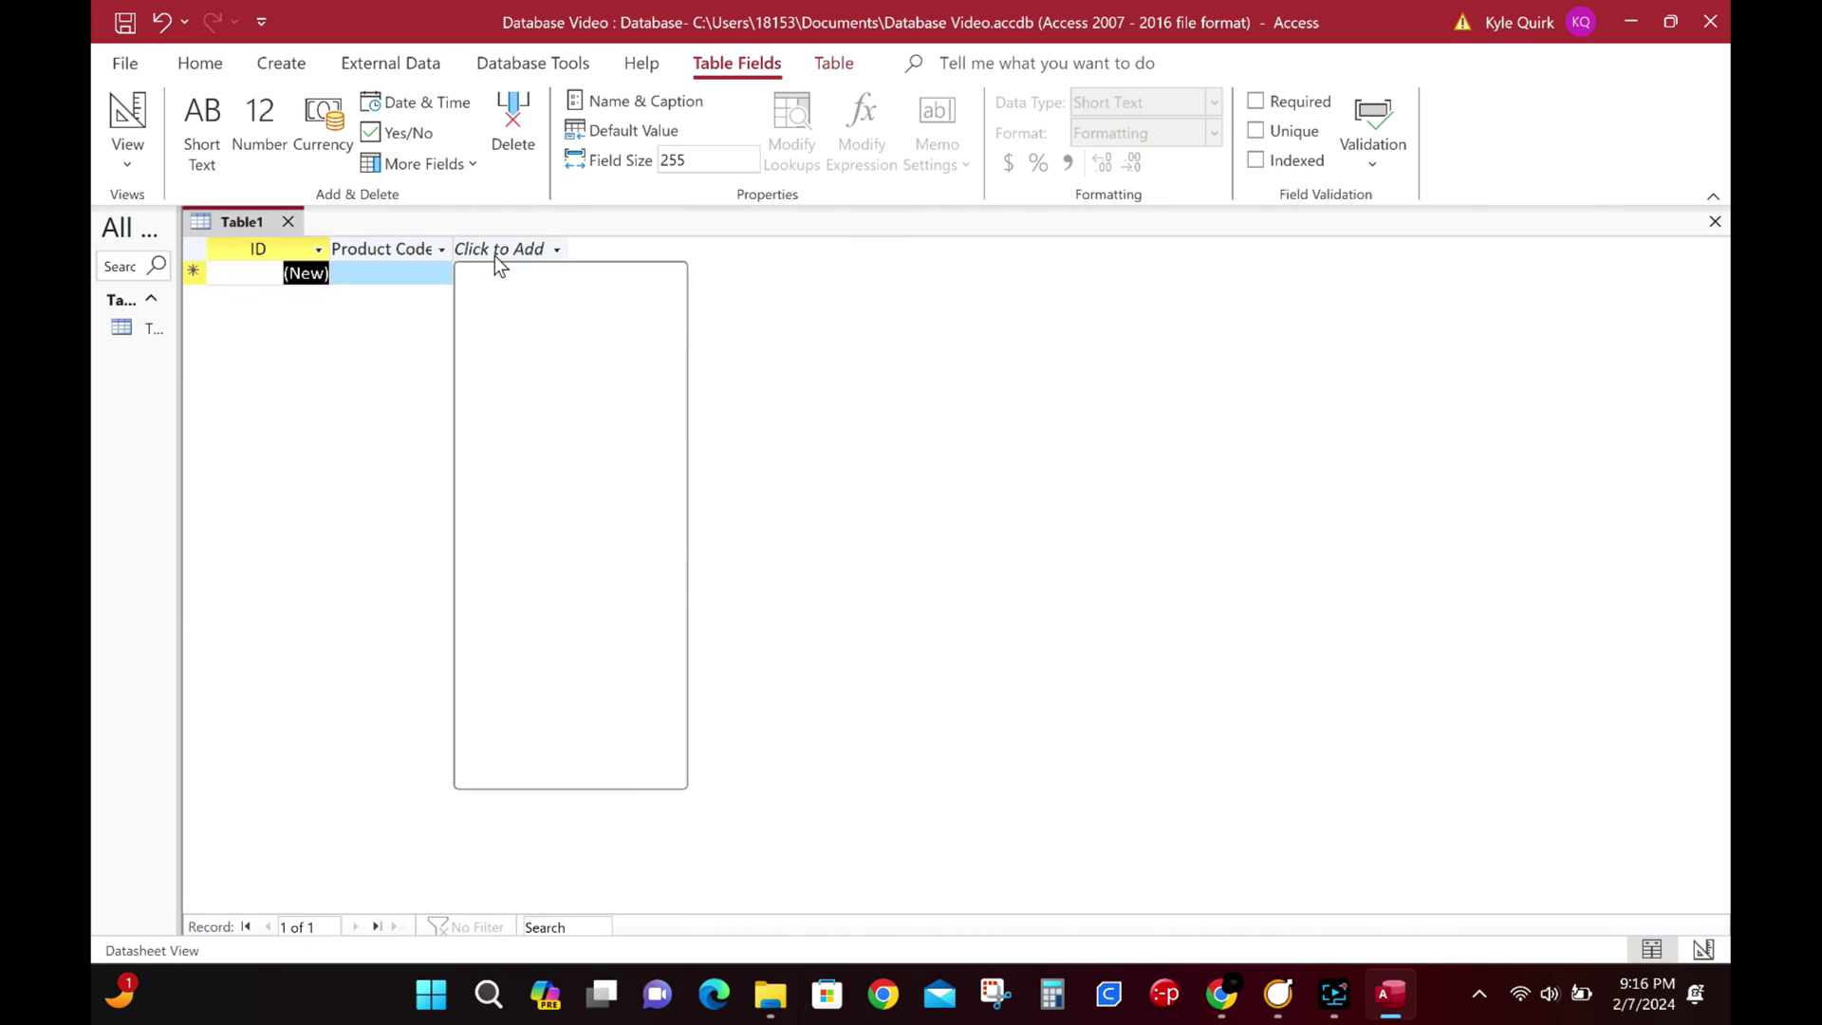
text(Descri)
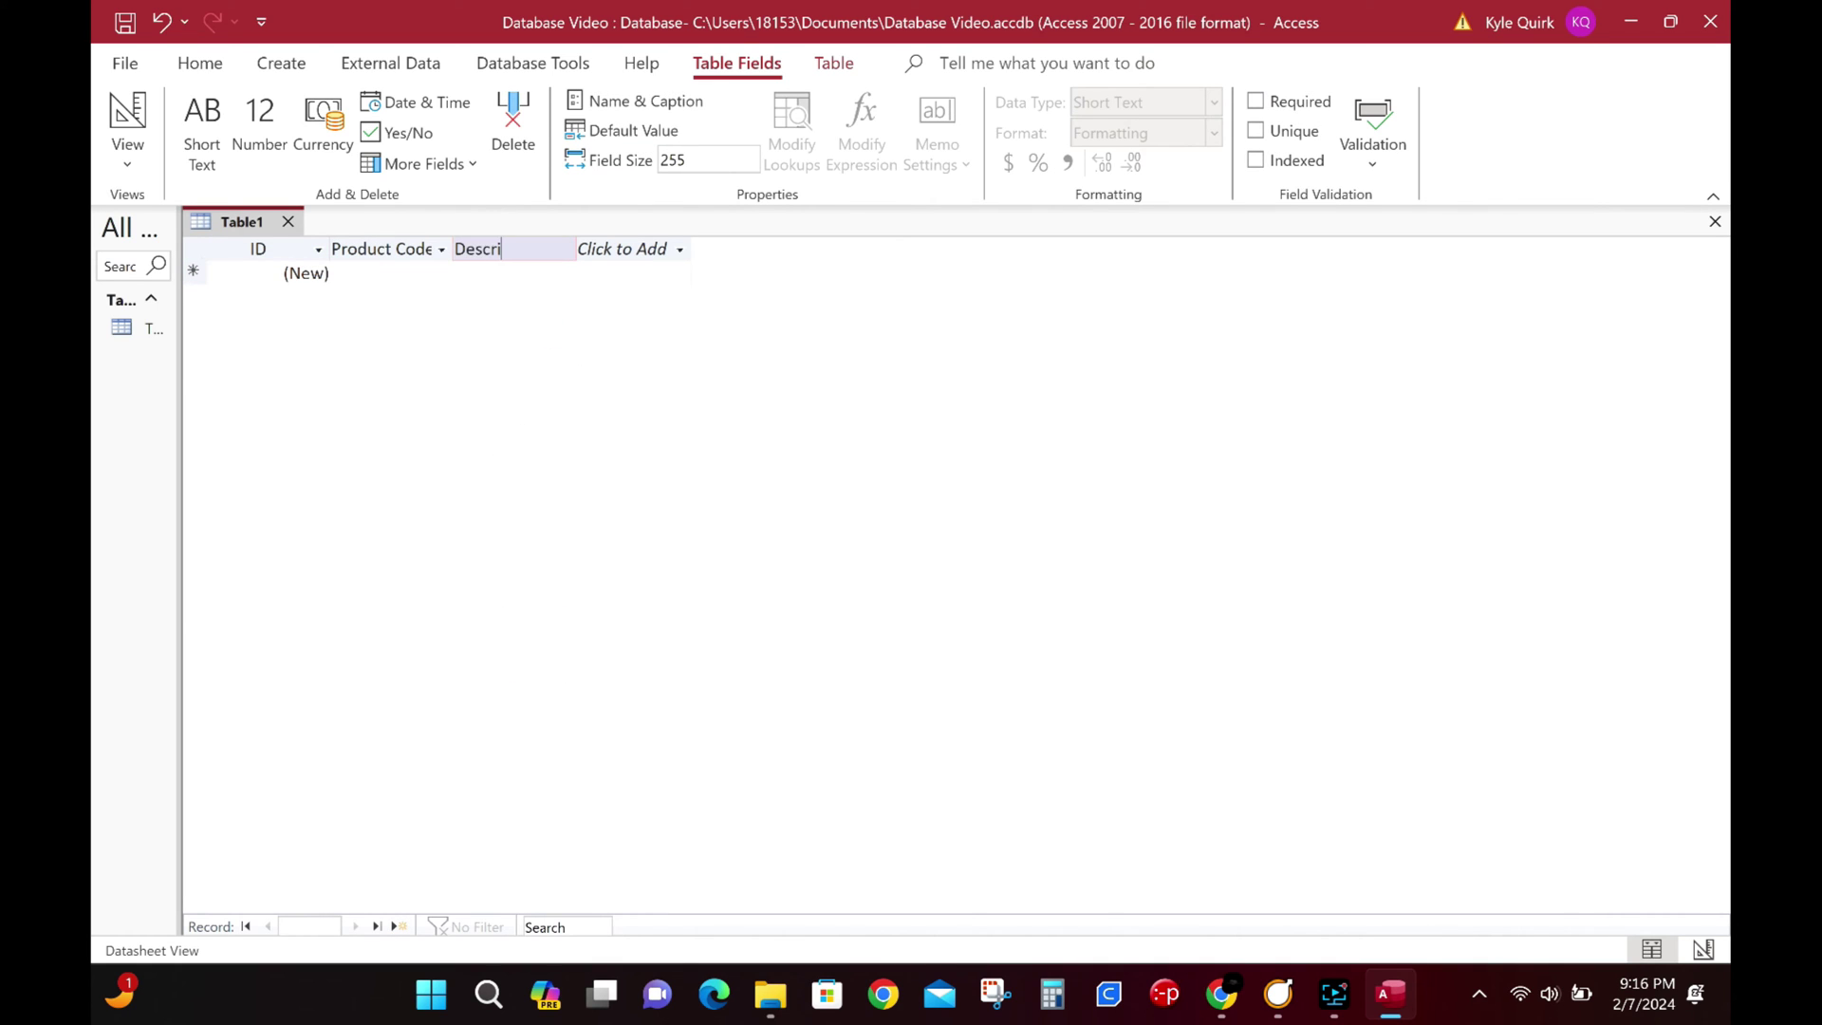
text(ption)
key(Return)
click(657, 276)
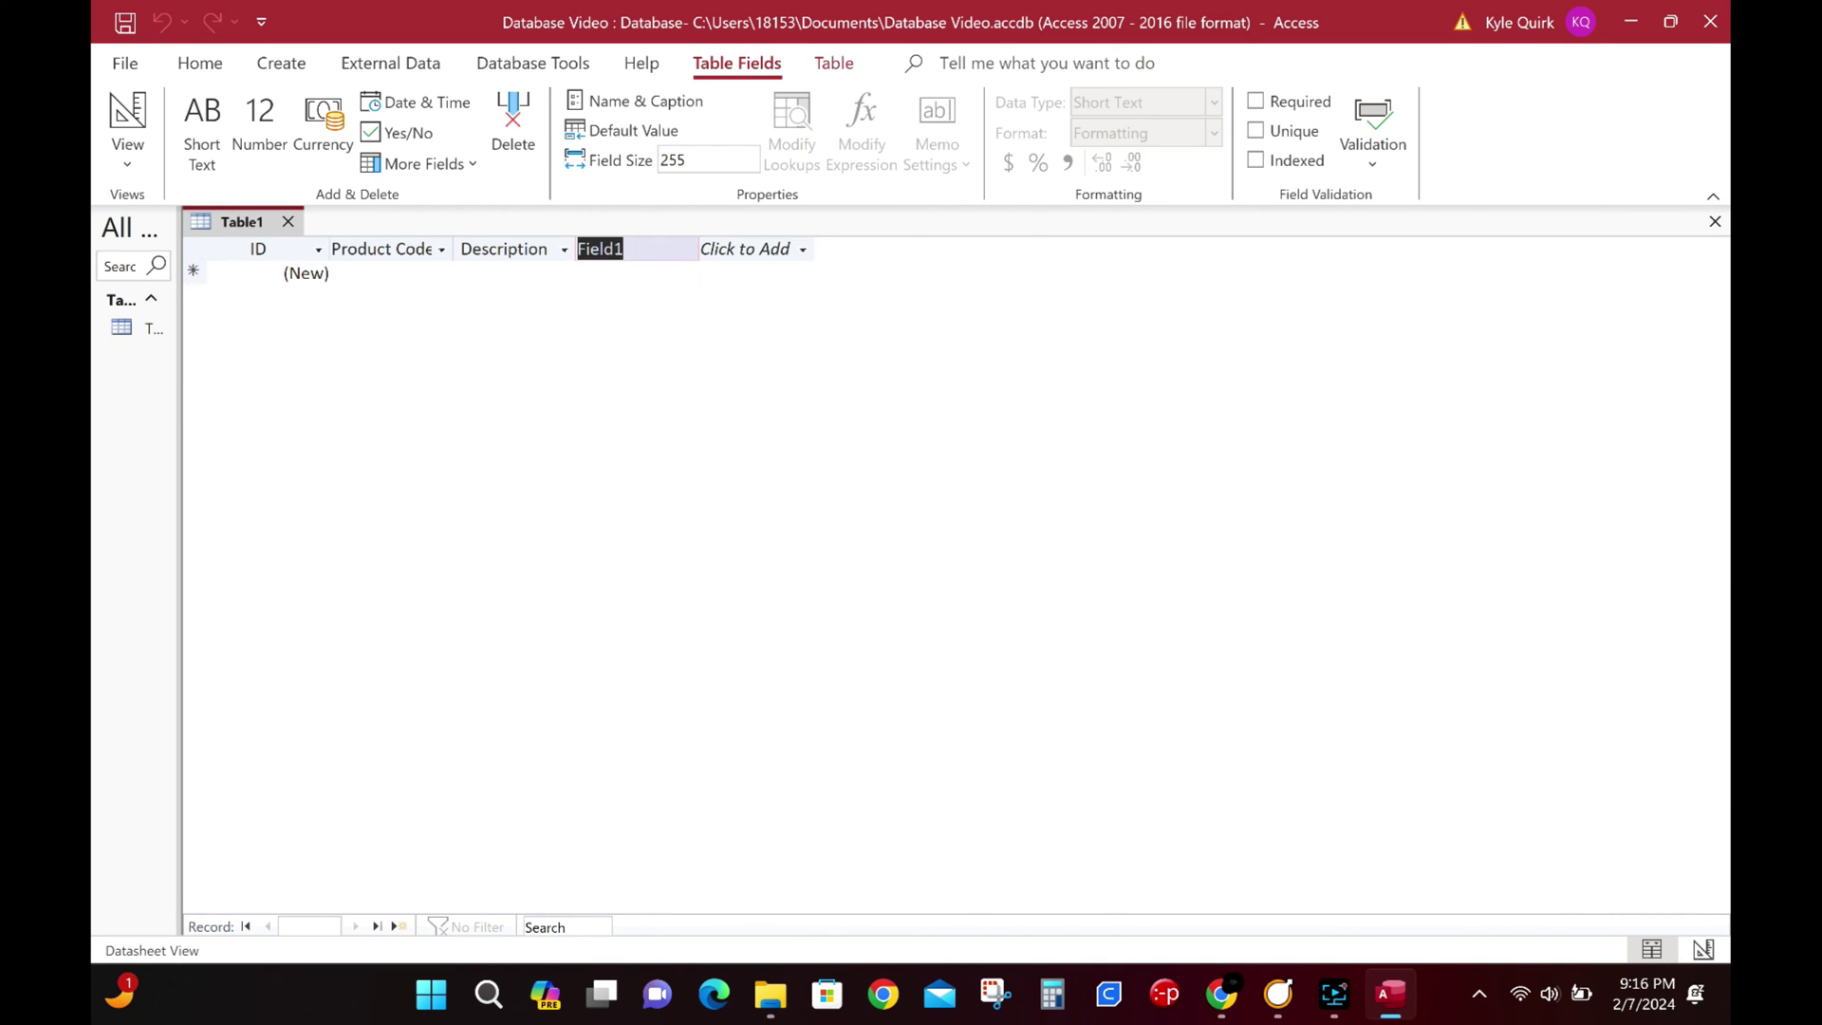
text(Net Wt)
key(Return)
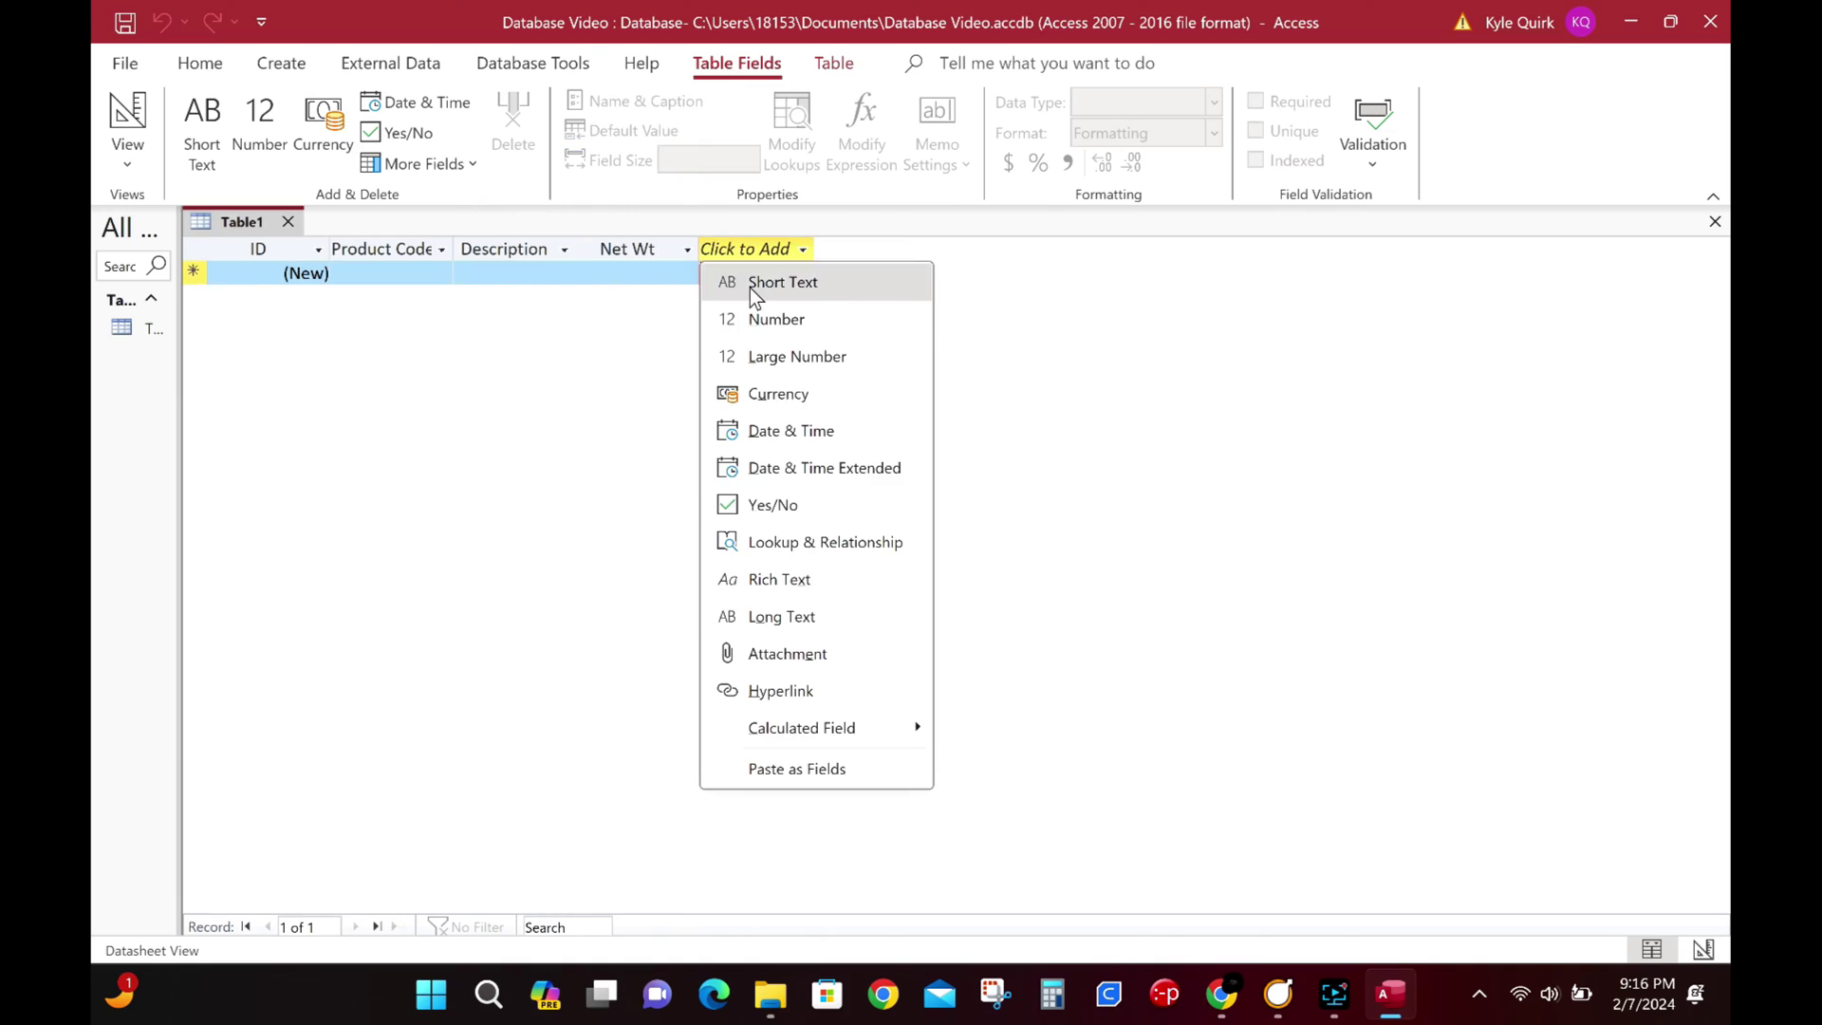
click(749, 285)
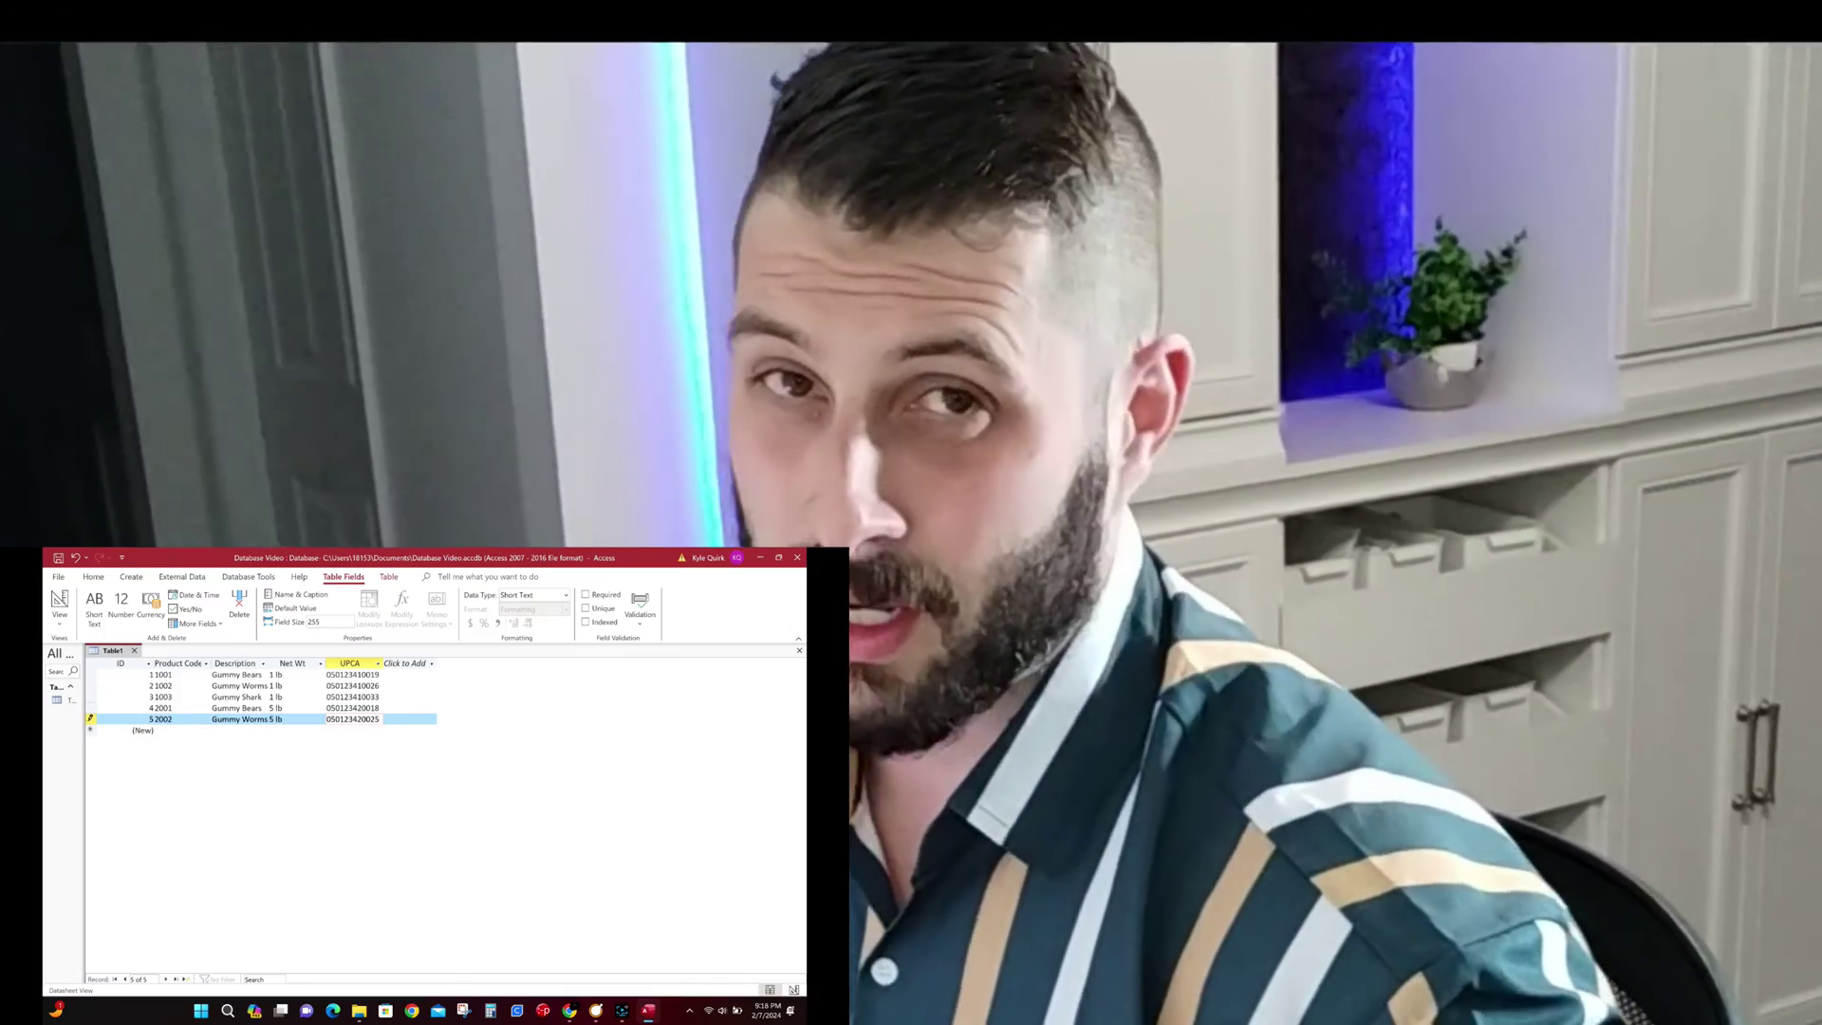
key(Tab)
key(Tab)
text(2003)
key(Tab)
text(Gummy Sha)
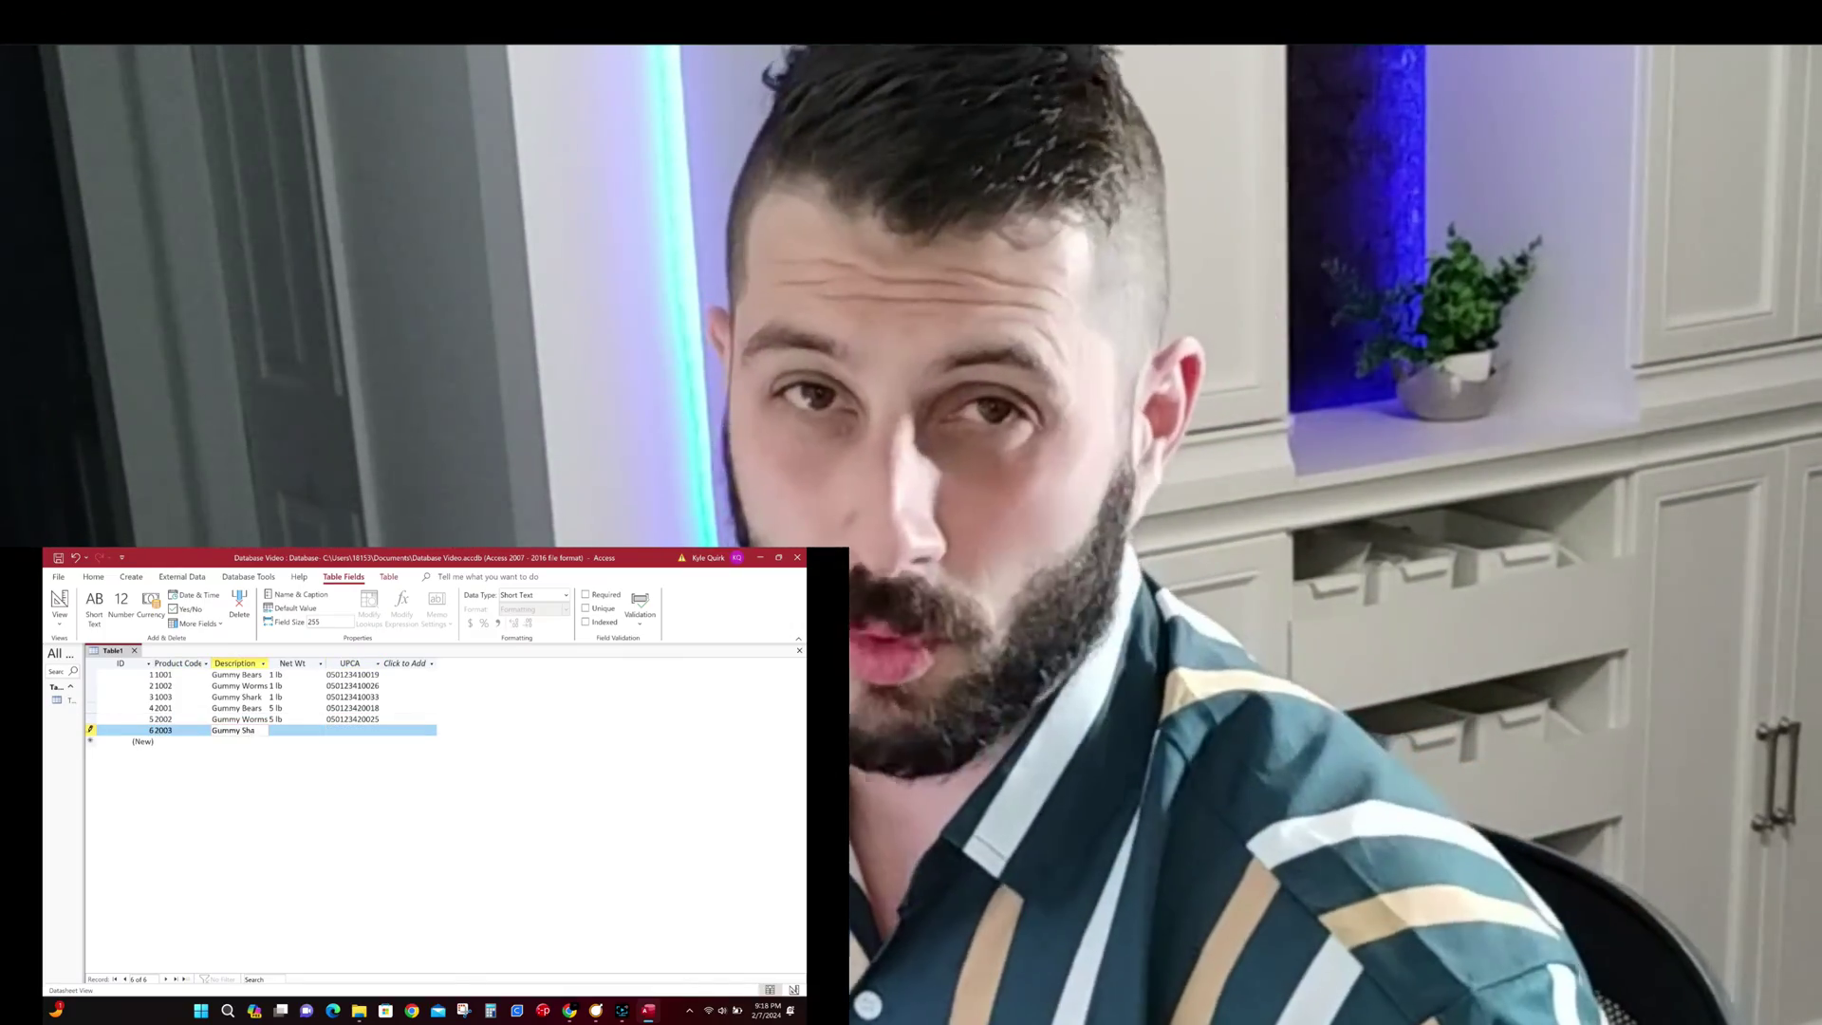
text(rk)
key(Tab)
text(5 lb)
key(Tab)
text(0501234)
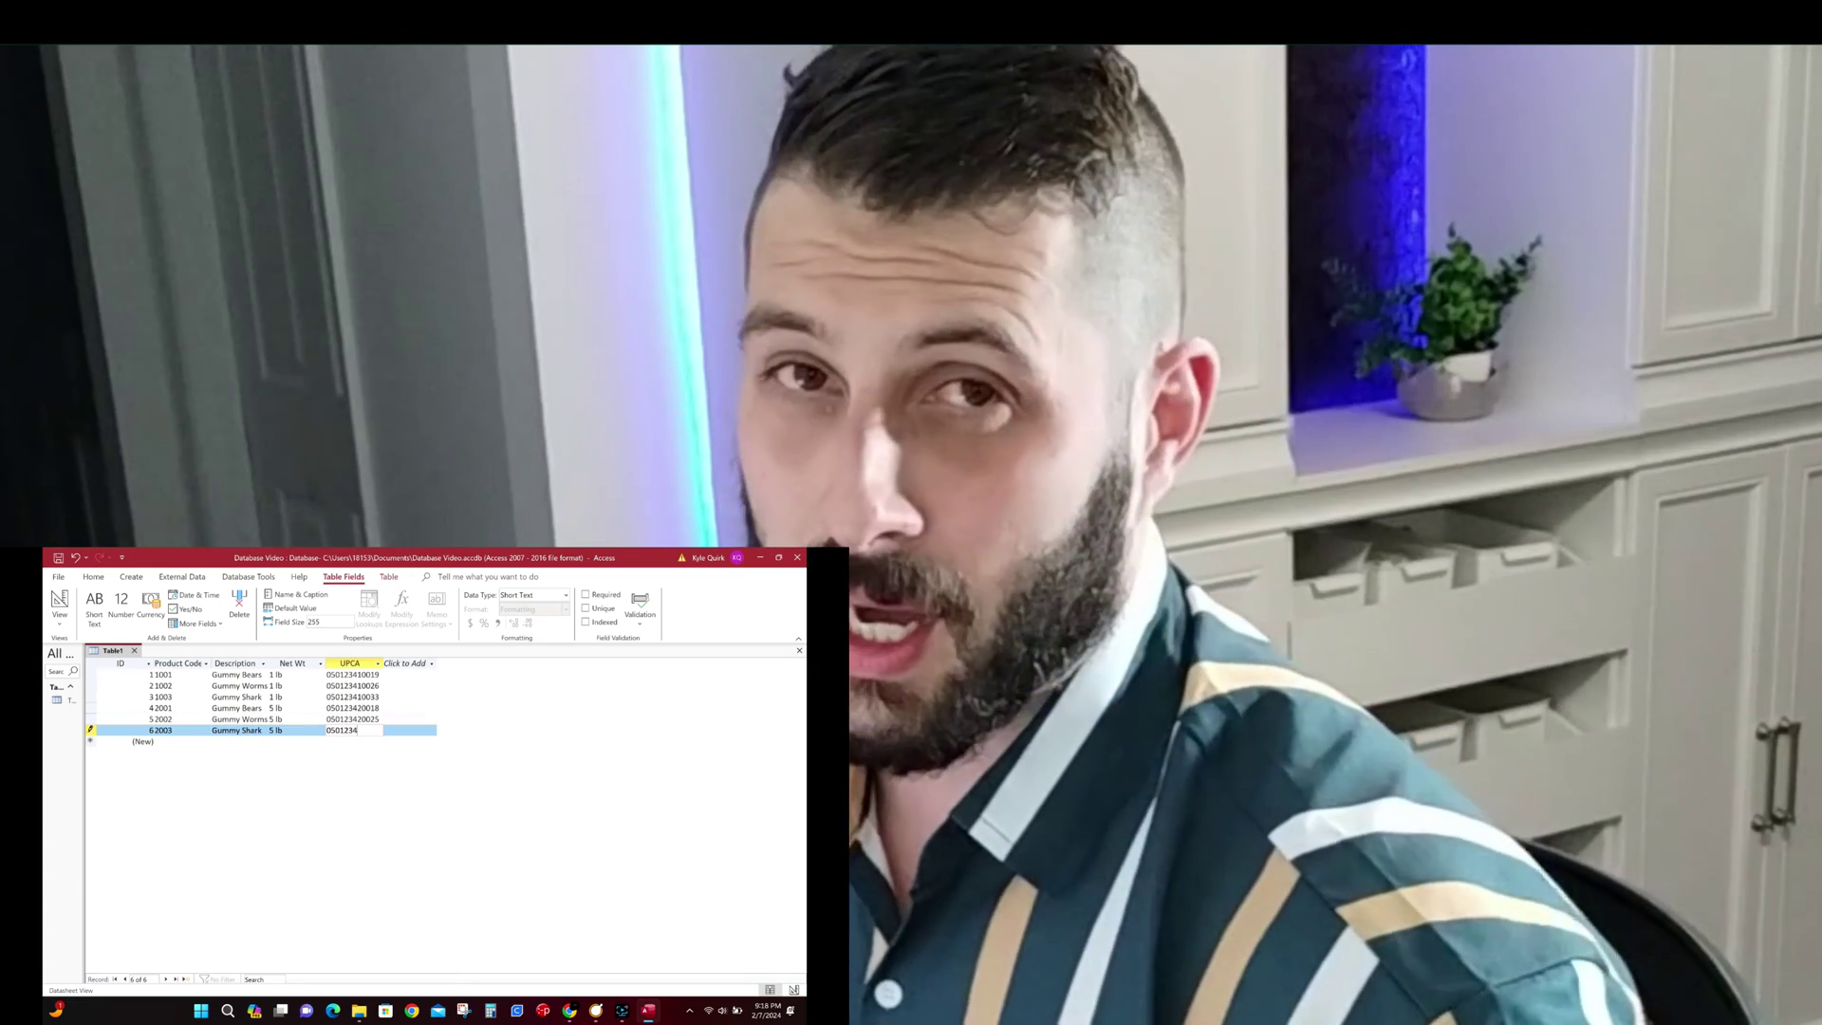
text(20032)
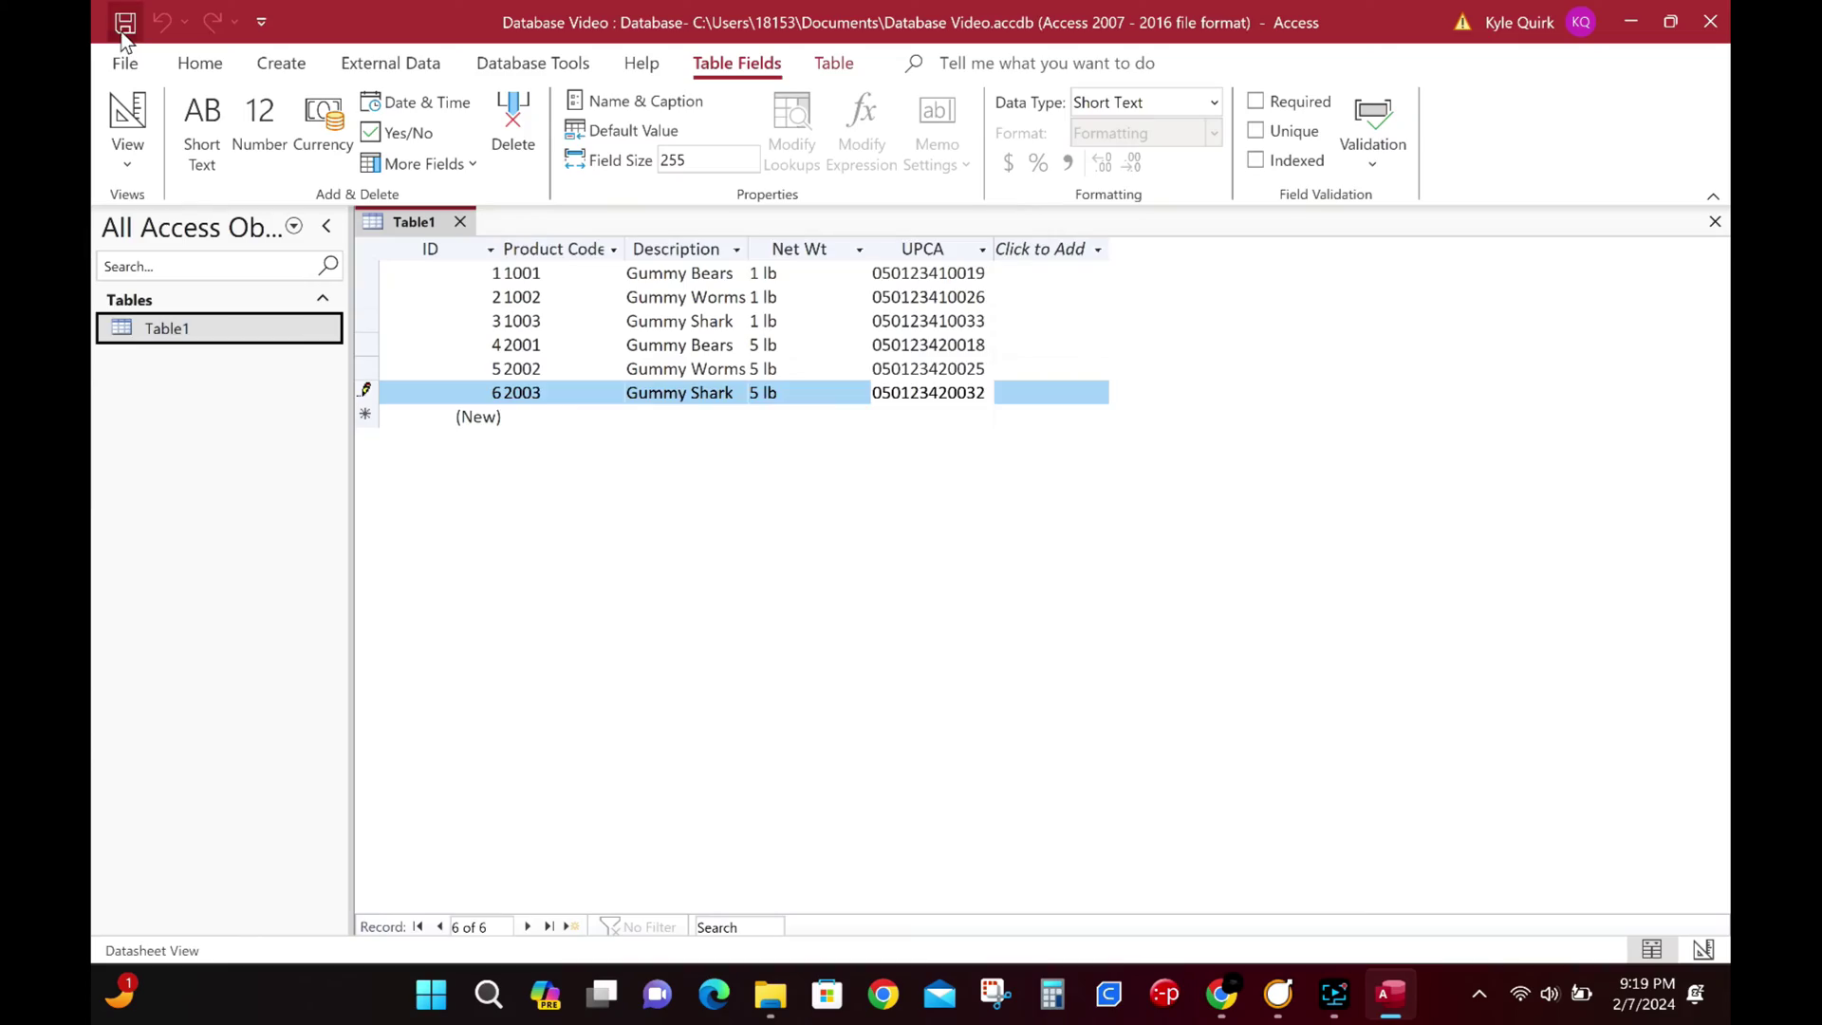
click(124, 23)
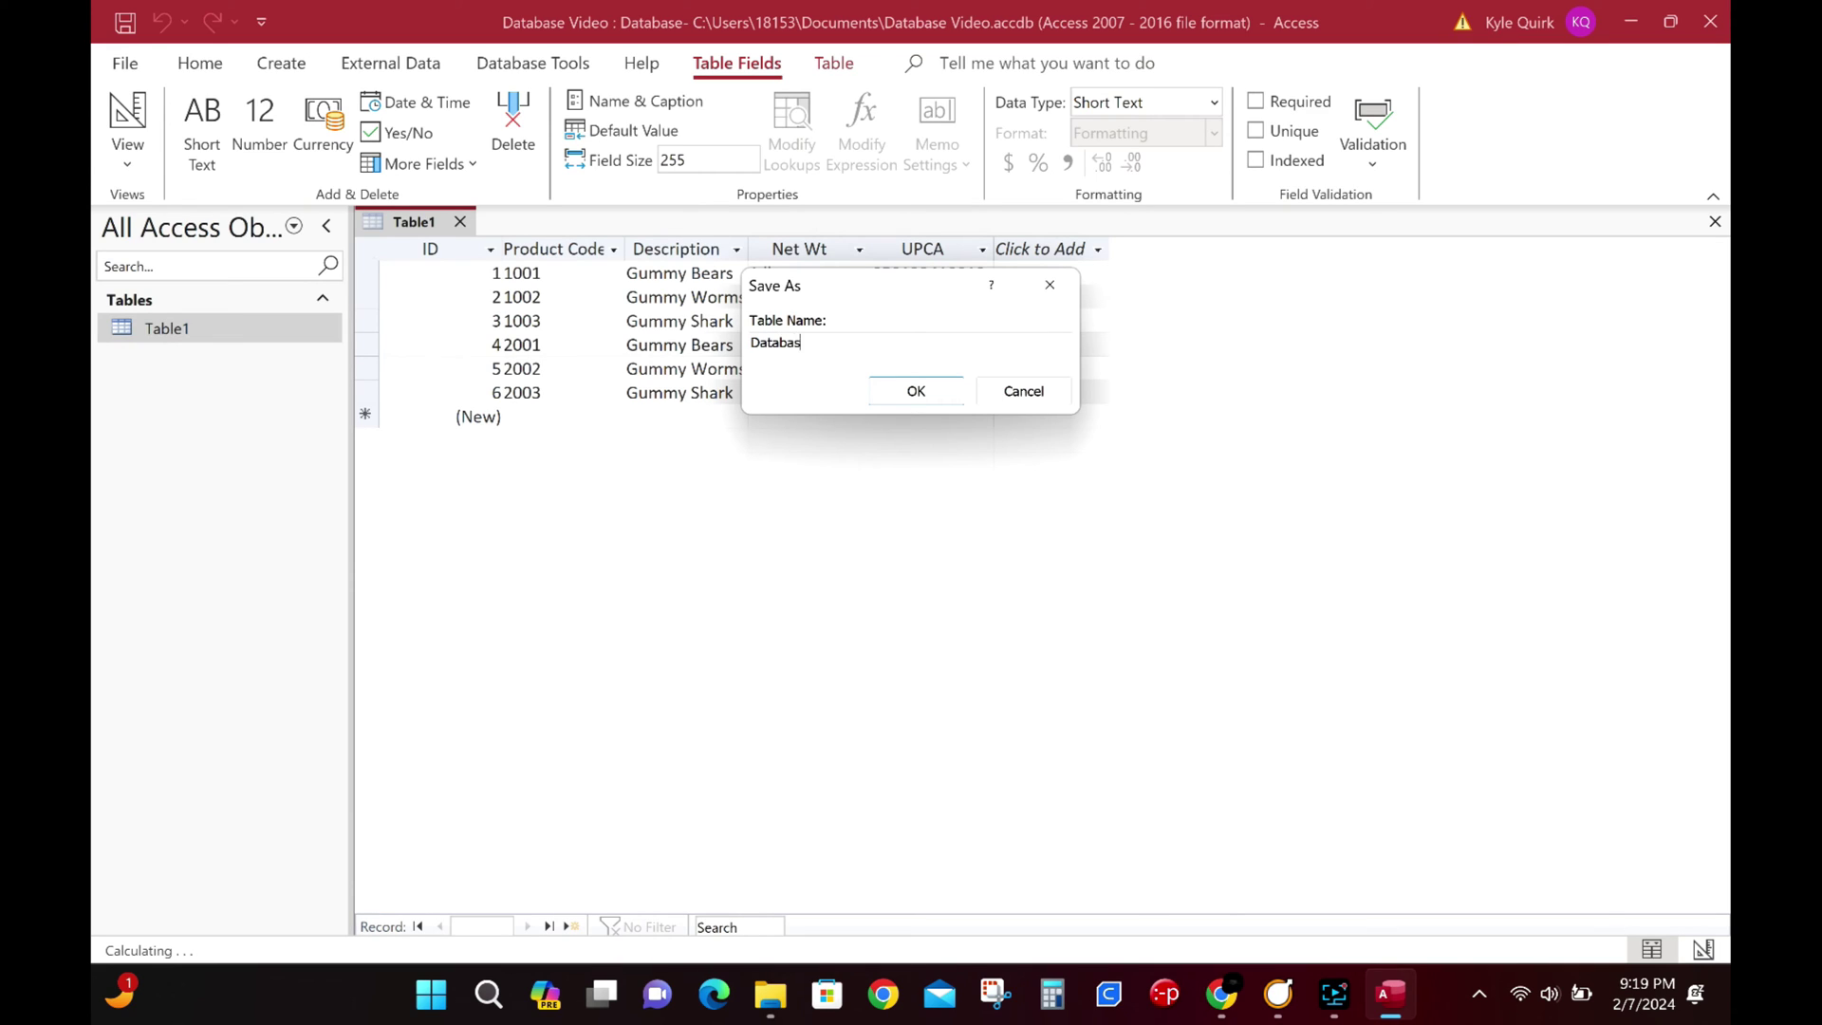
text(Database Video Tabl)
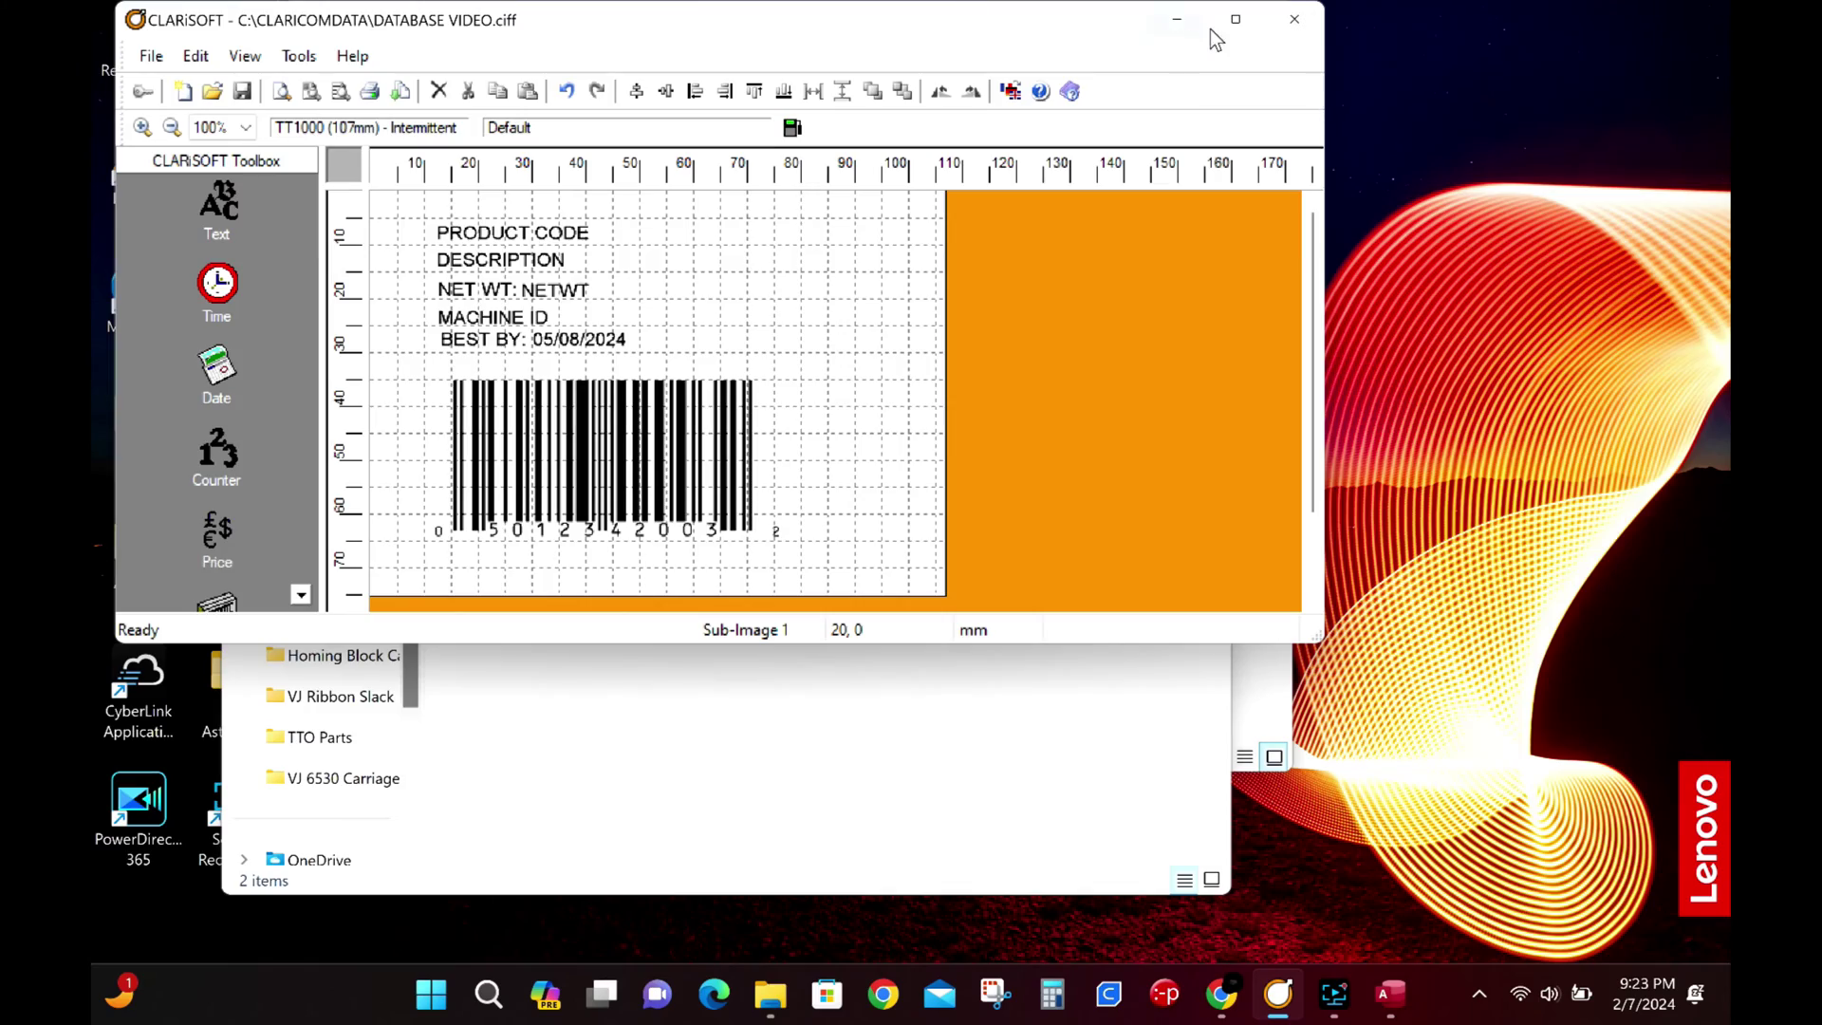
- In the Access table, add a short-text field named ciffreference and enter Database Video.ciff for product 1001
click(1234, 19)
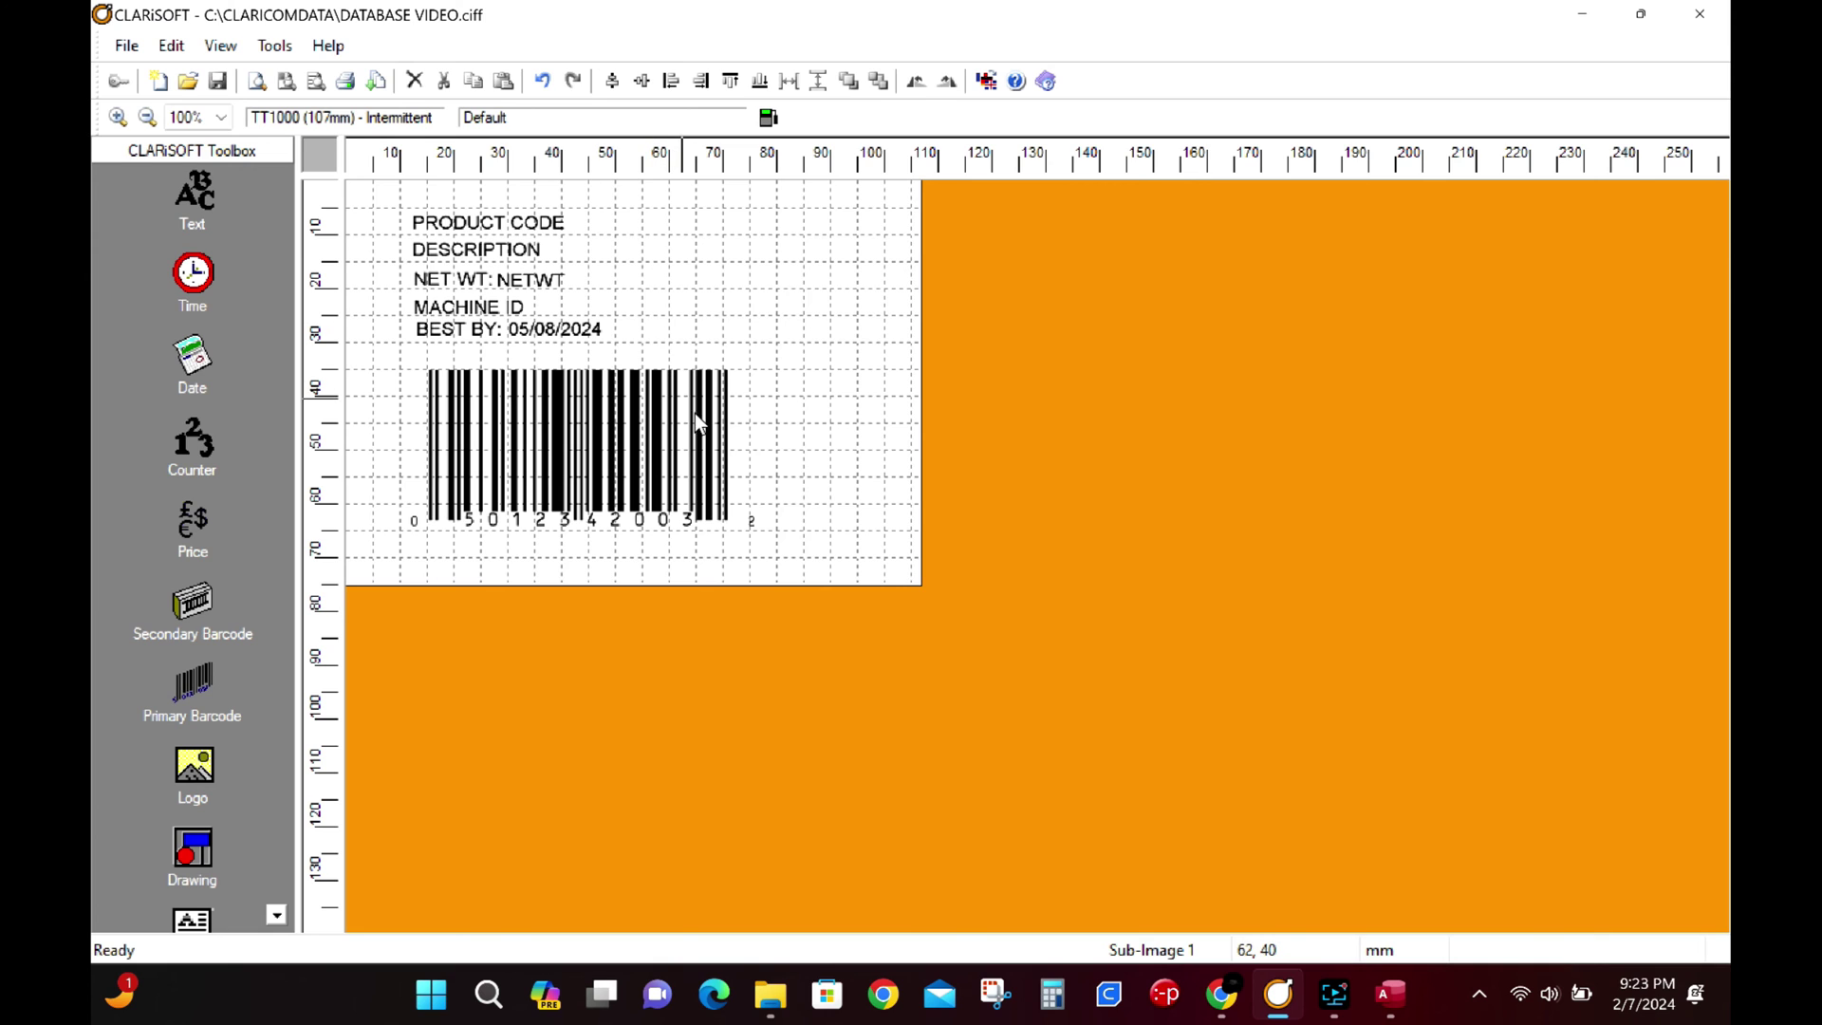
key(alt+Tab)
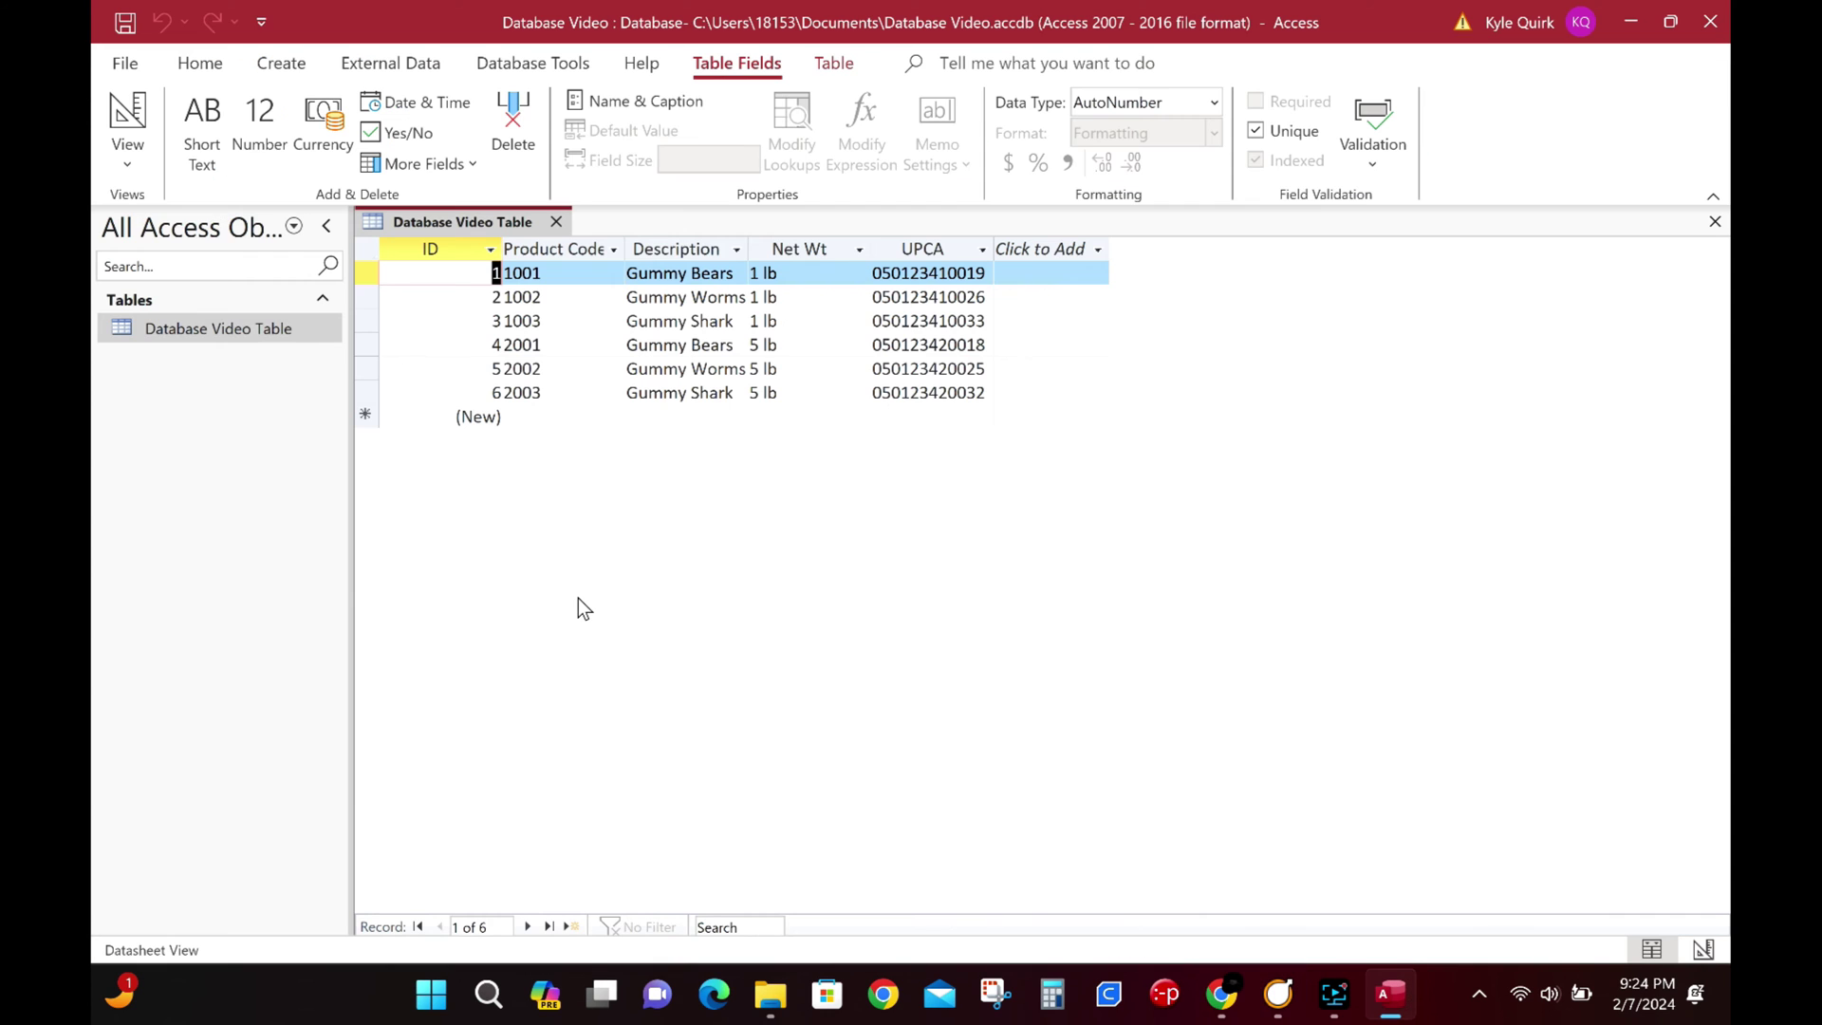
click(1043, 252)
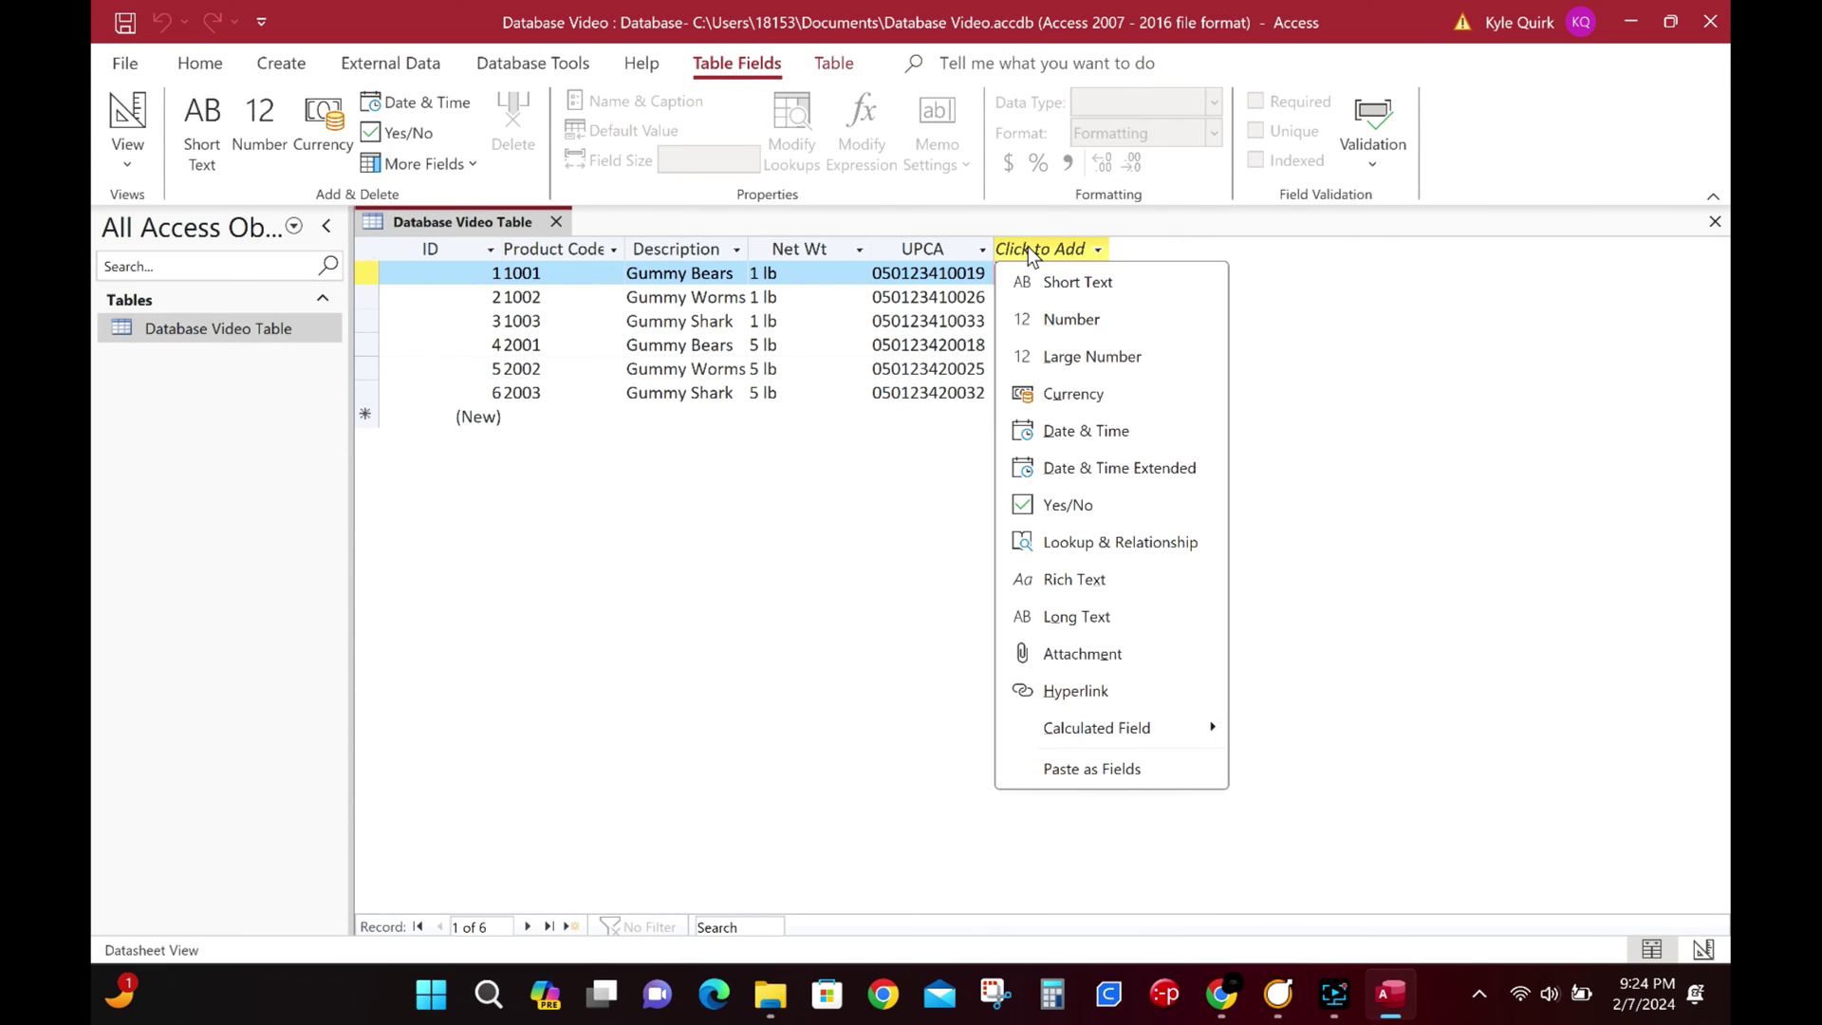
click(1044, 282)
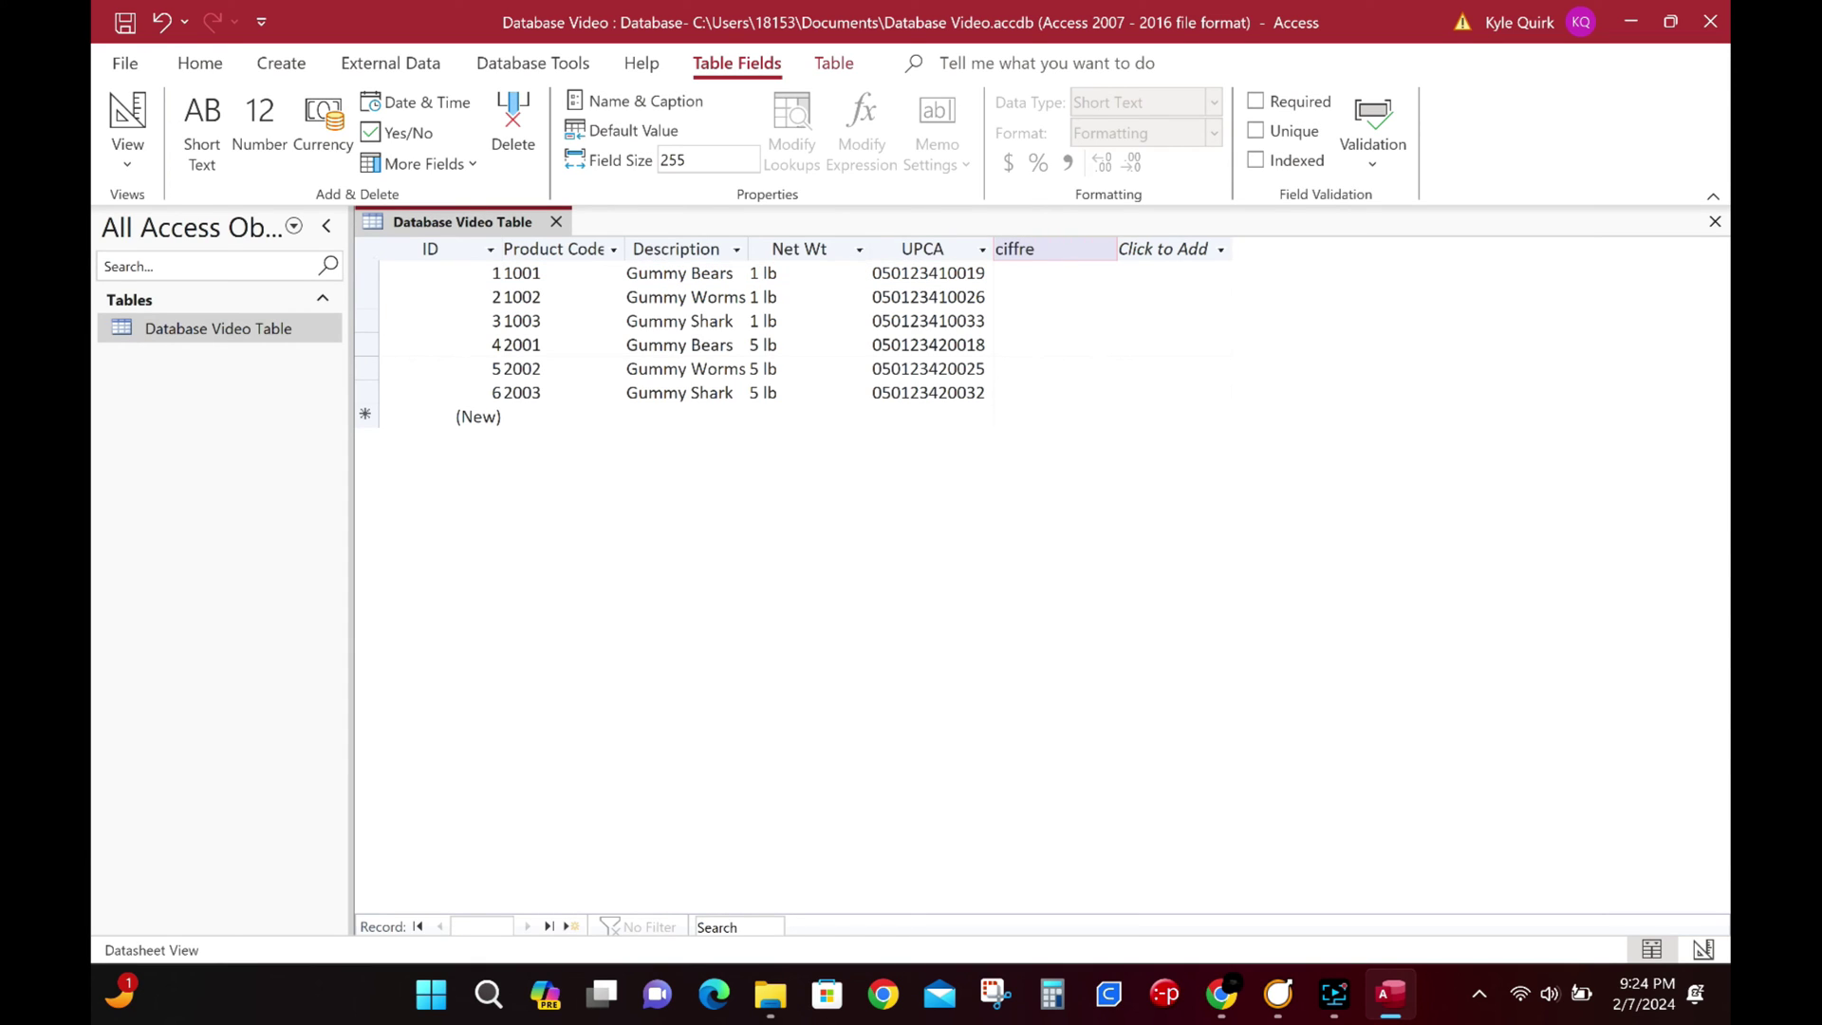
text(ciffreference)
key(Return)
text(deo.ciff)
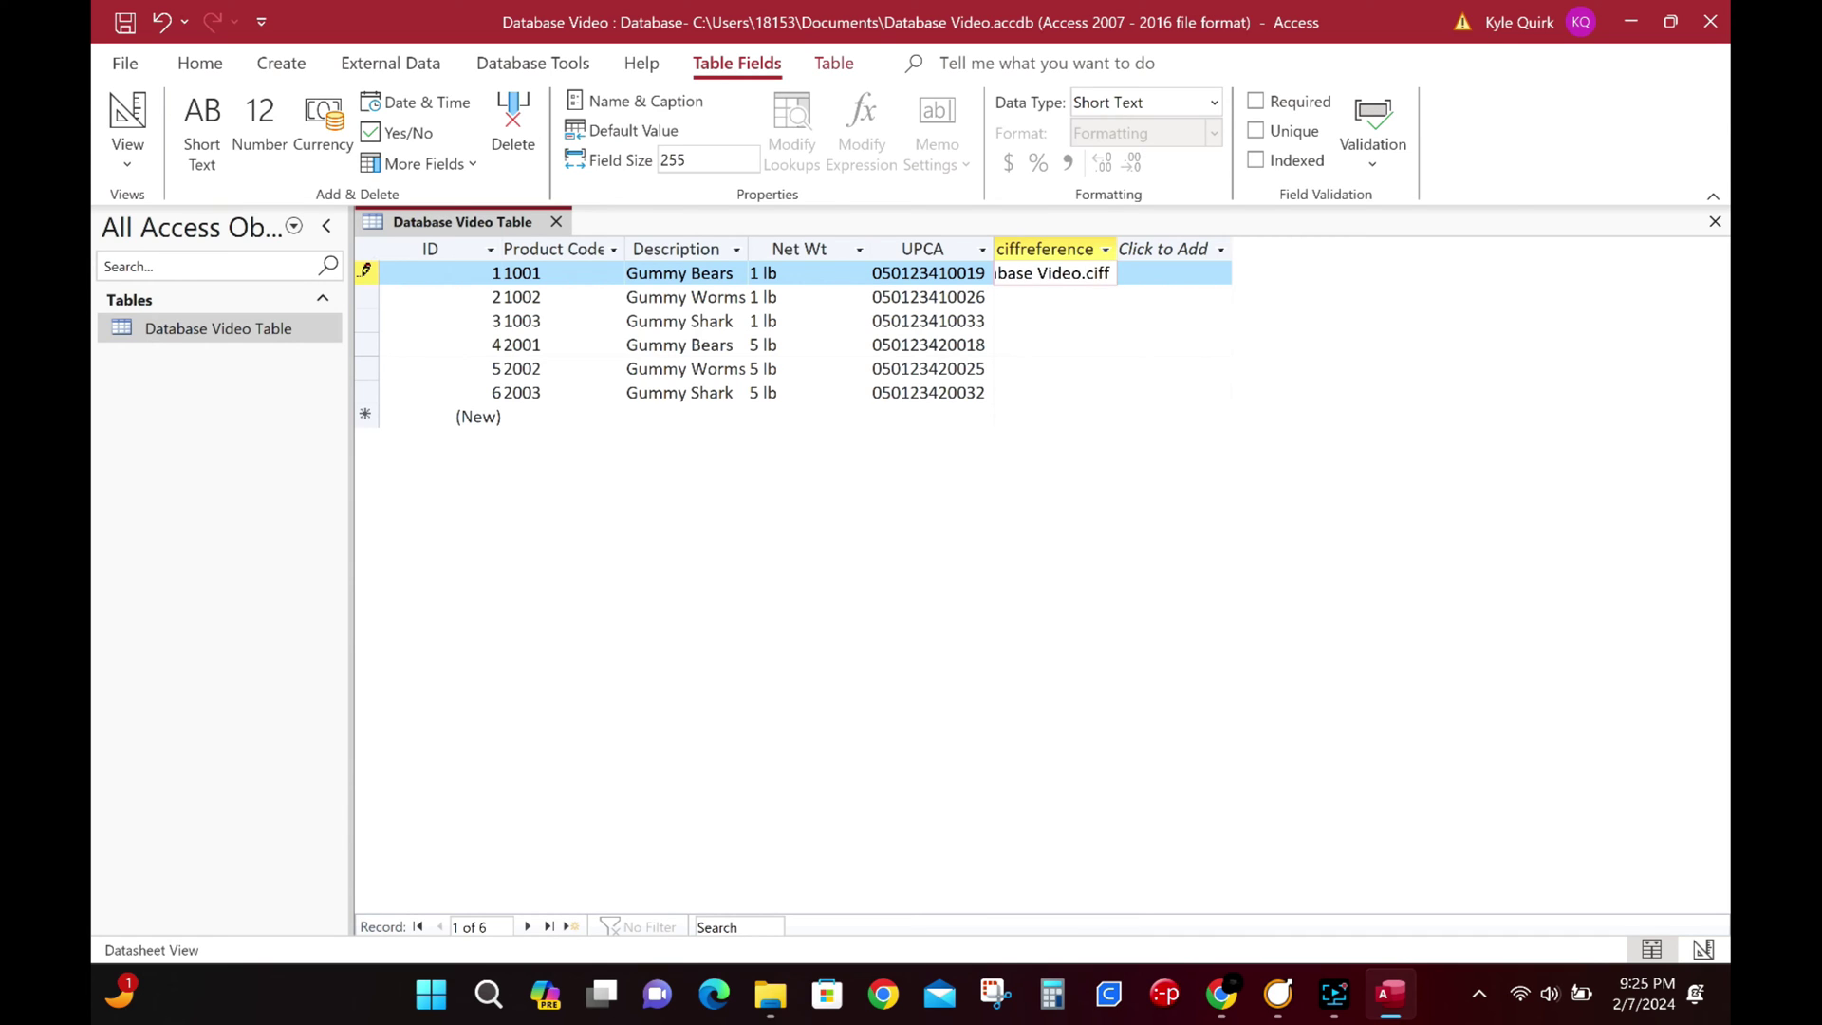
- Copy the first record's ciffreference value, Database Video.ciff, into the records below it
key(shift+Home)
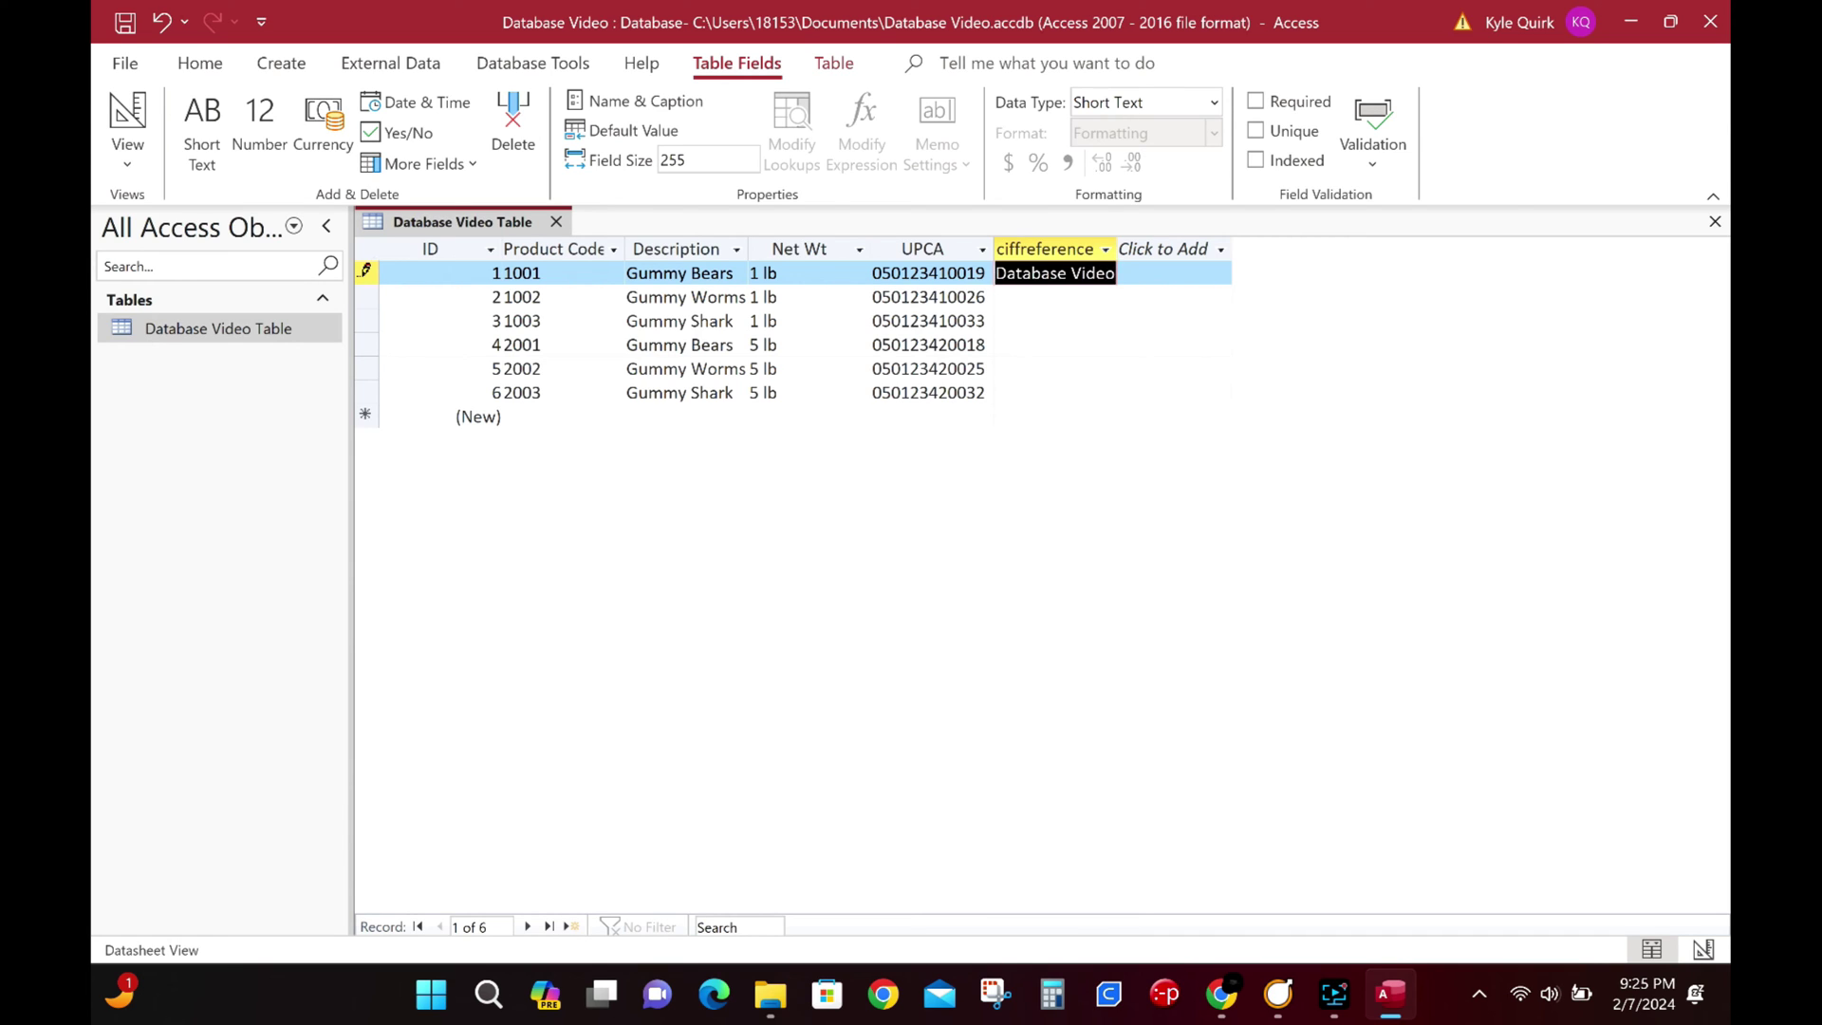
key(Down)
text(Database Video)
key(Down)
text(Database Video)
key(Down)
text(Database Video)
key(Down)
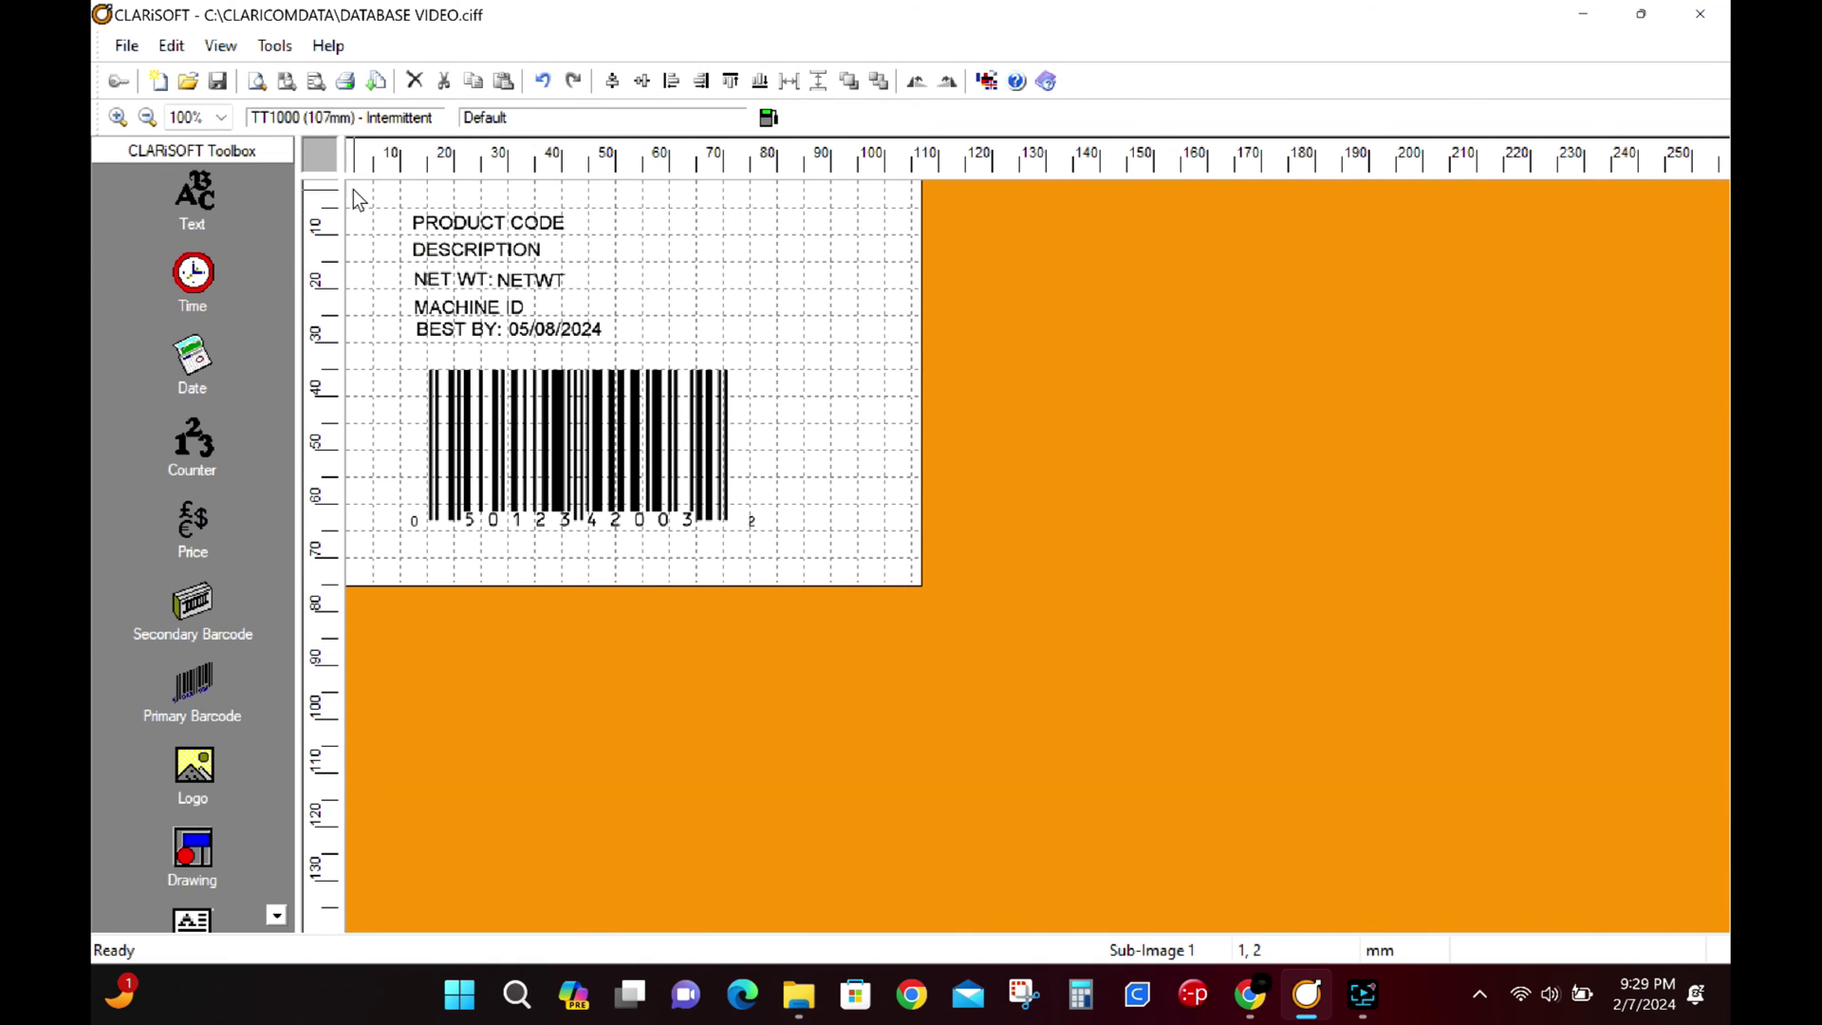
- In CLARiSOFT's options, switch the database setup to a user-specified data source
click(275, 47)
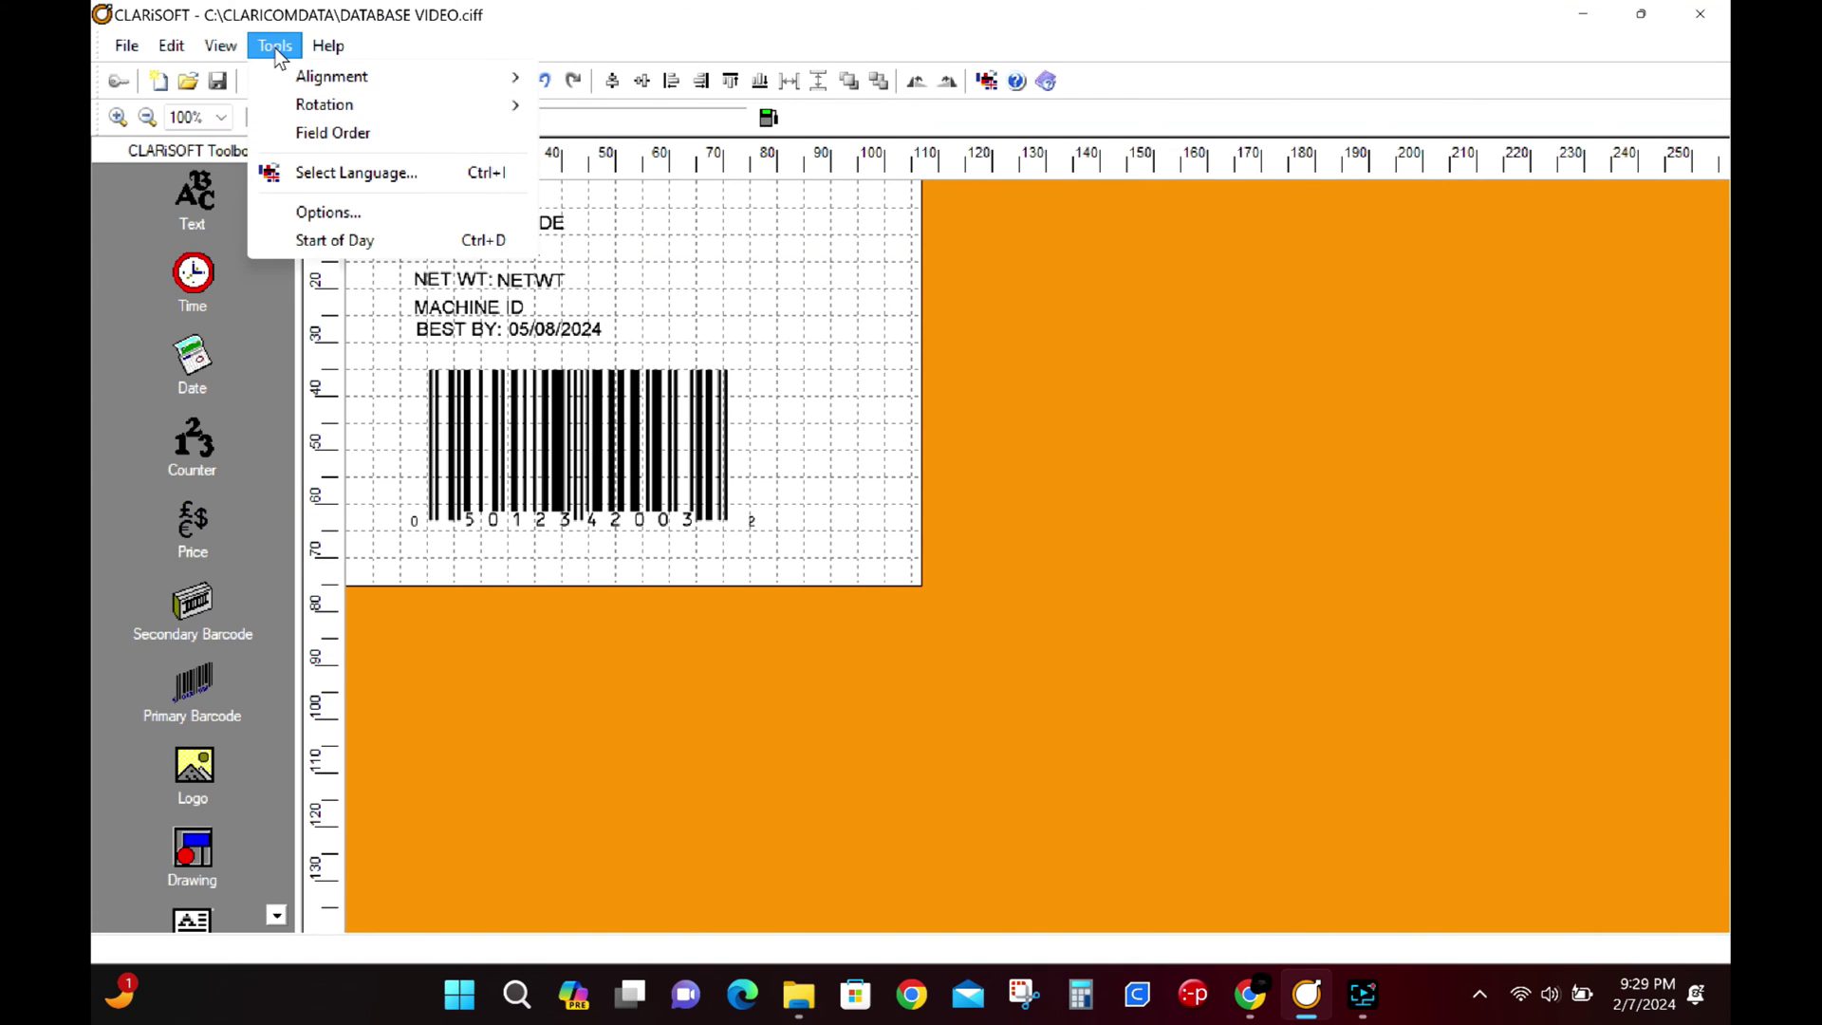
click(323, 215)
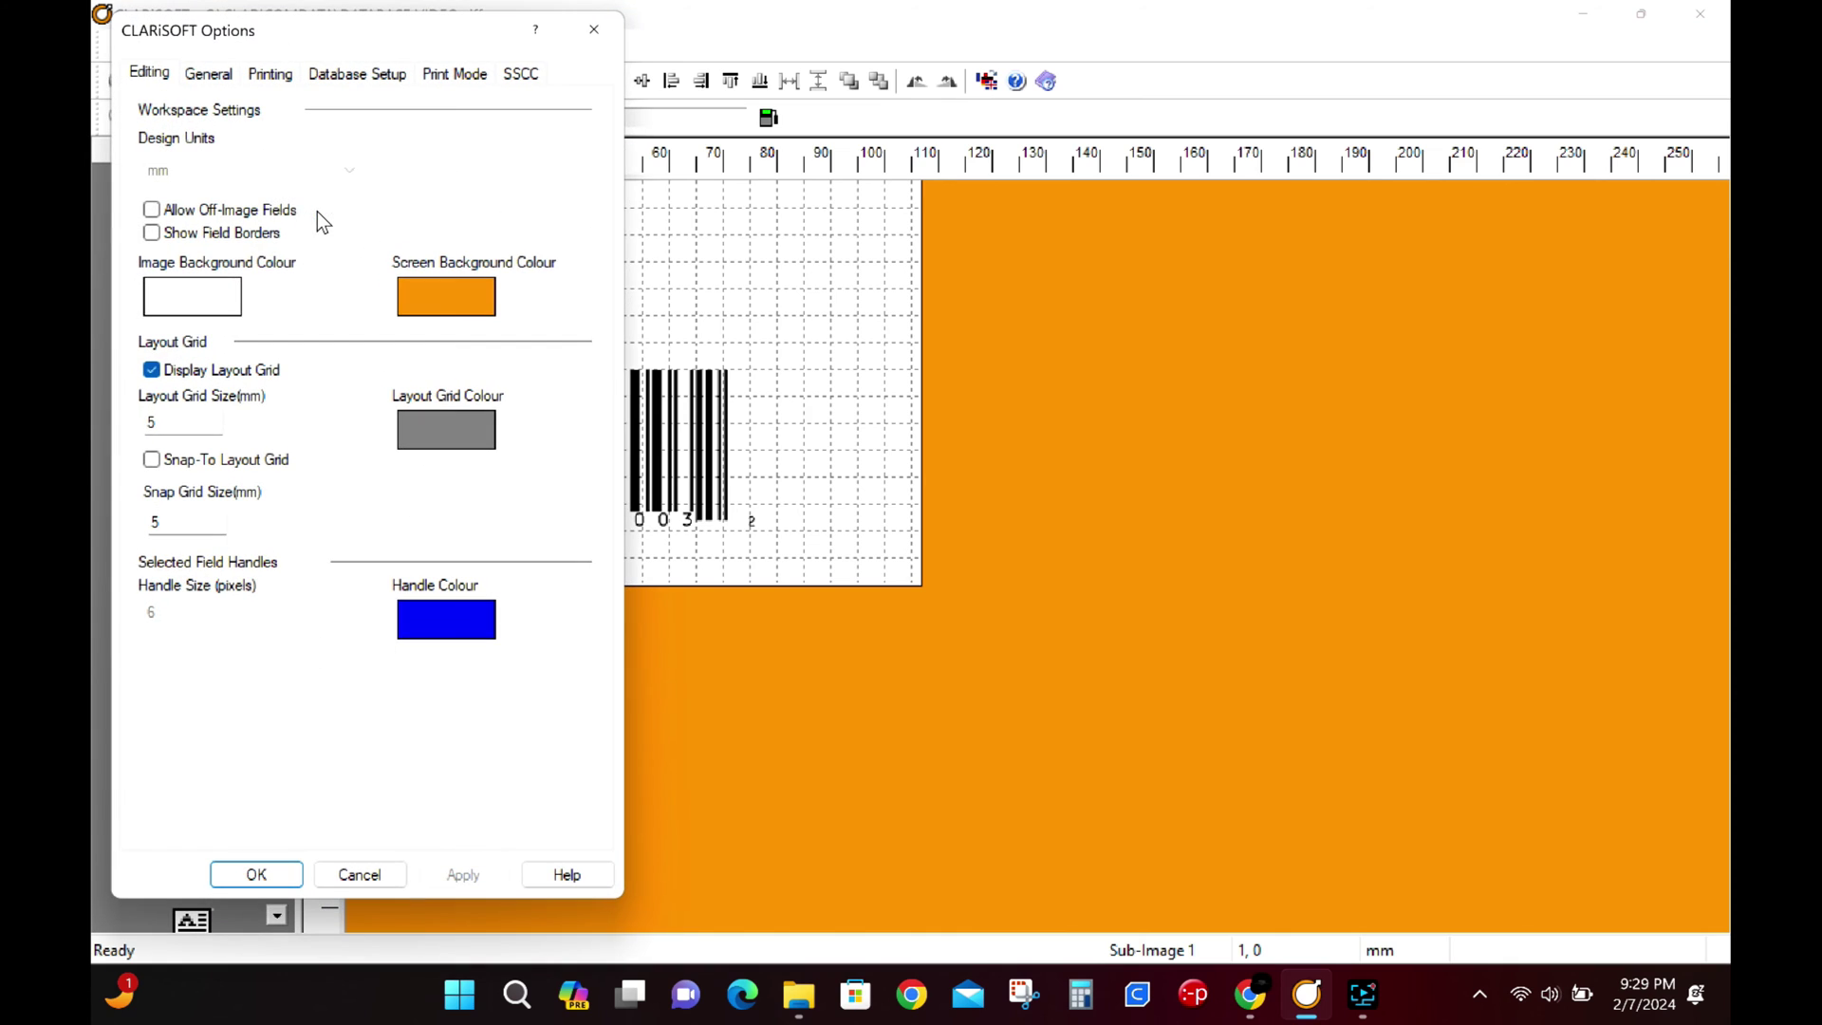
click(356, 82)
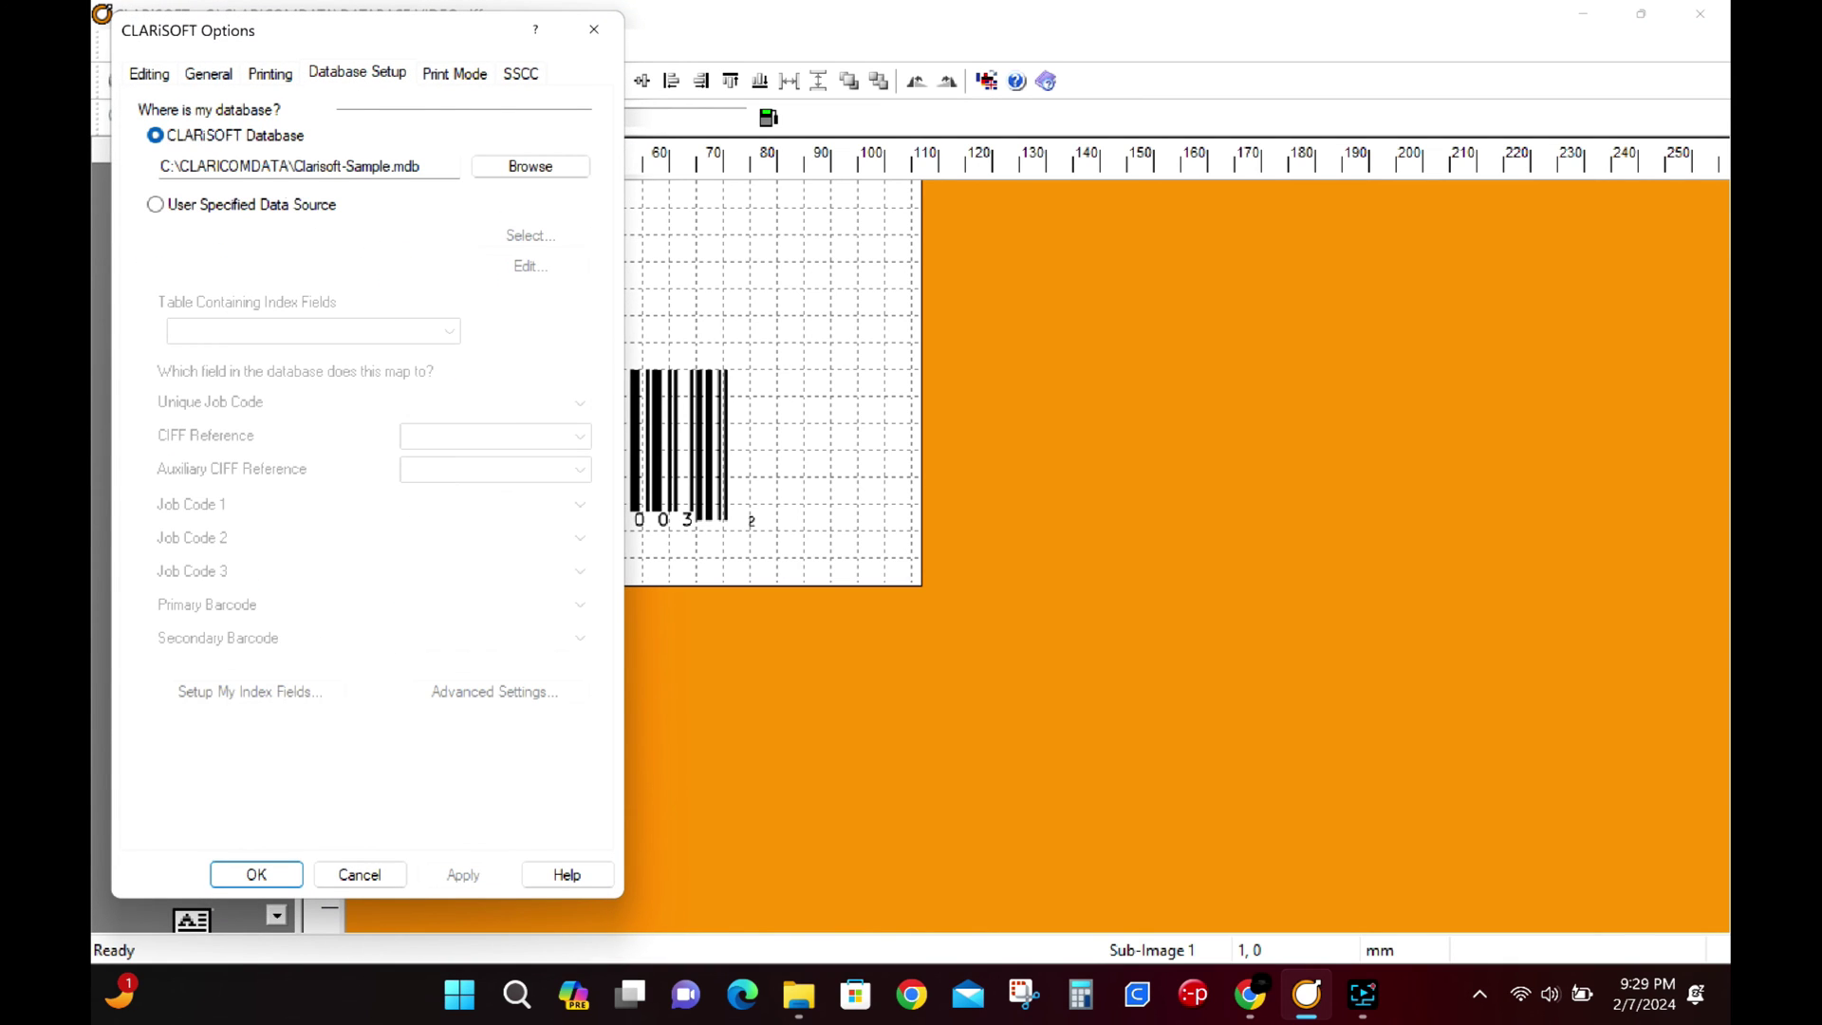
click(156, 205)
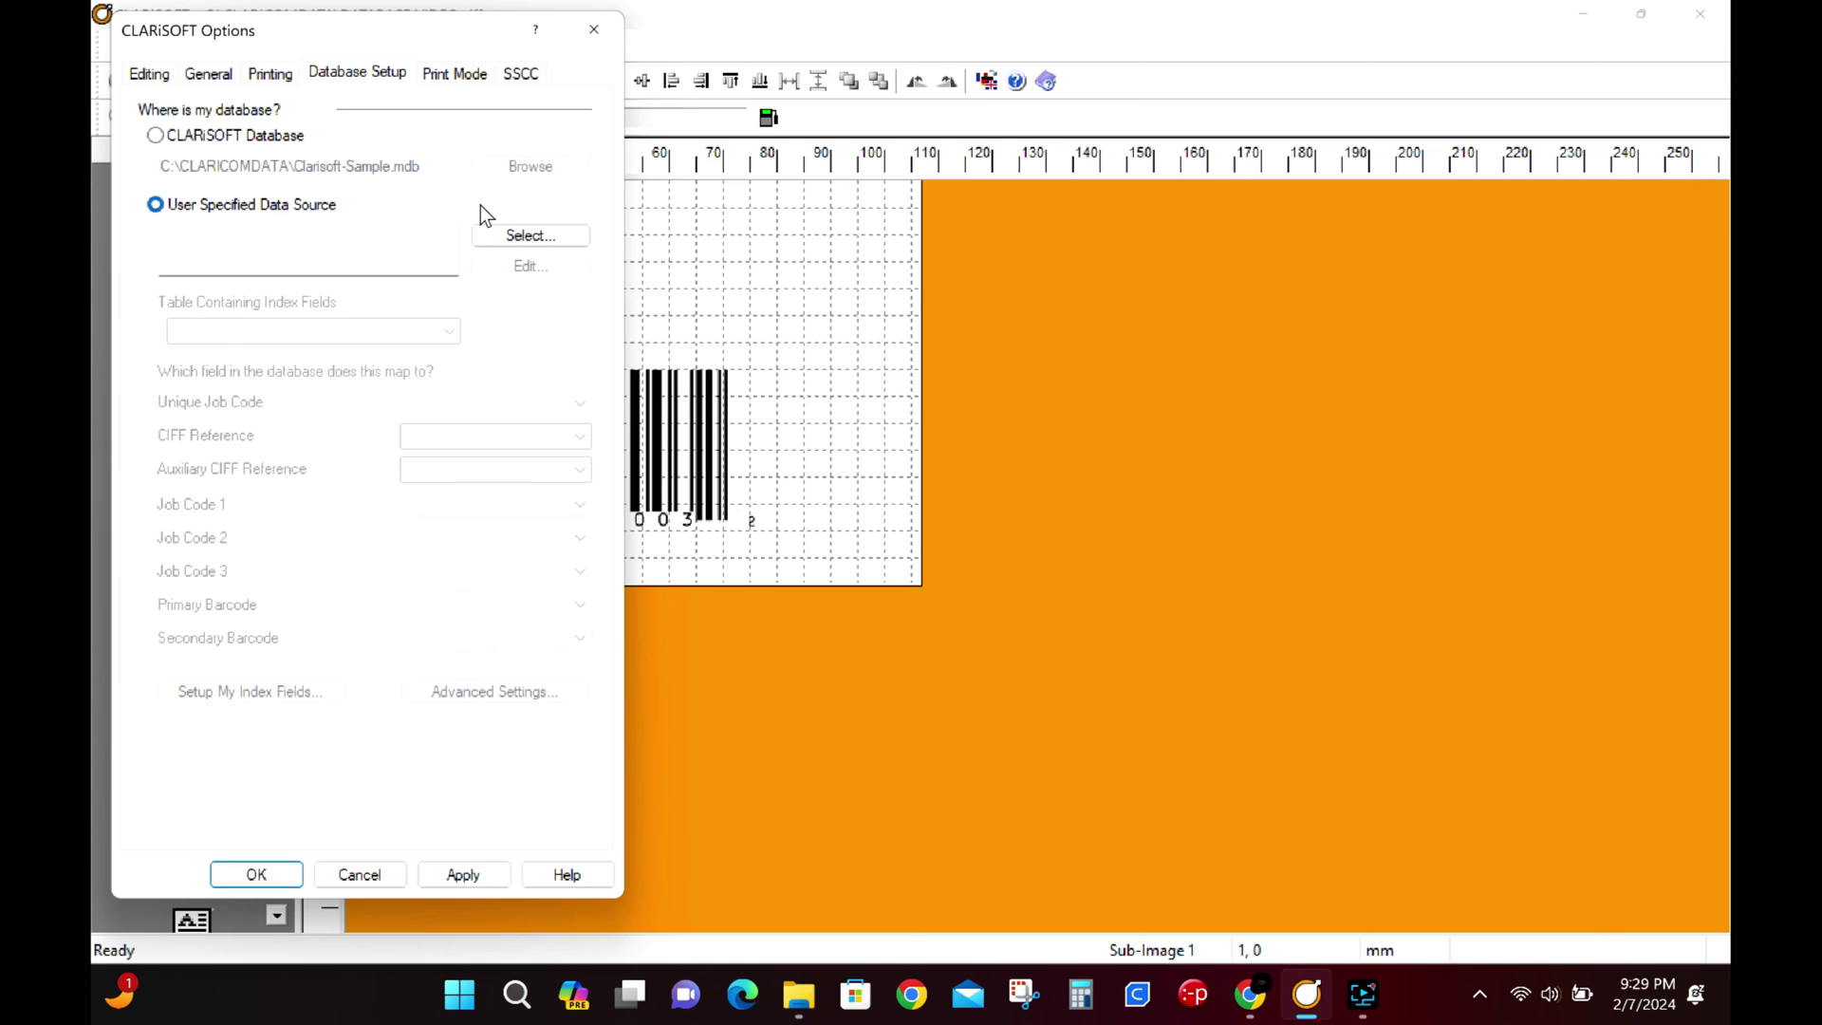
- Set the ODBC data link to use a connection string and start building it from the machine data sources
click(519, 237)
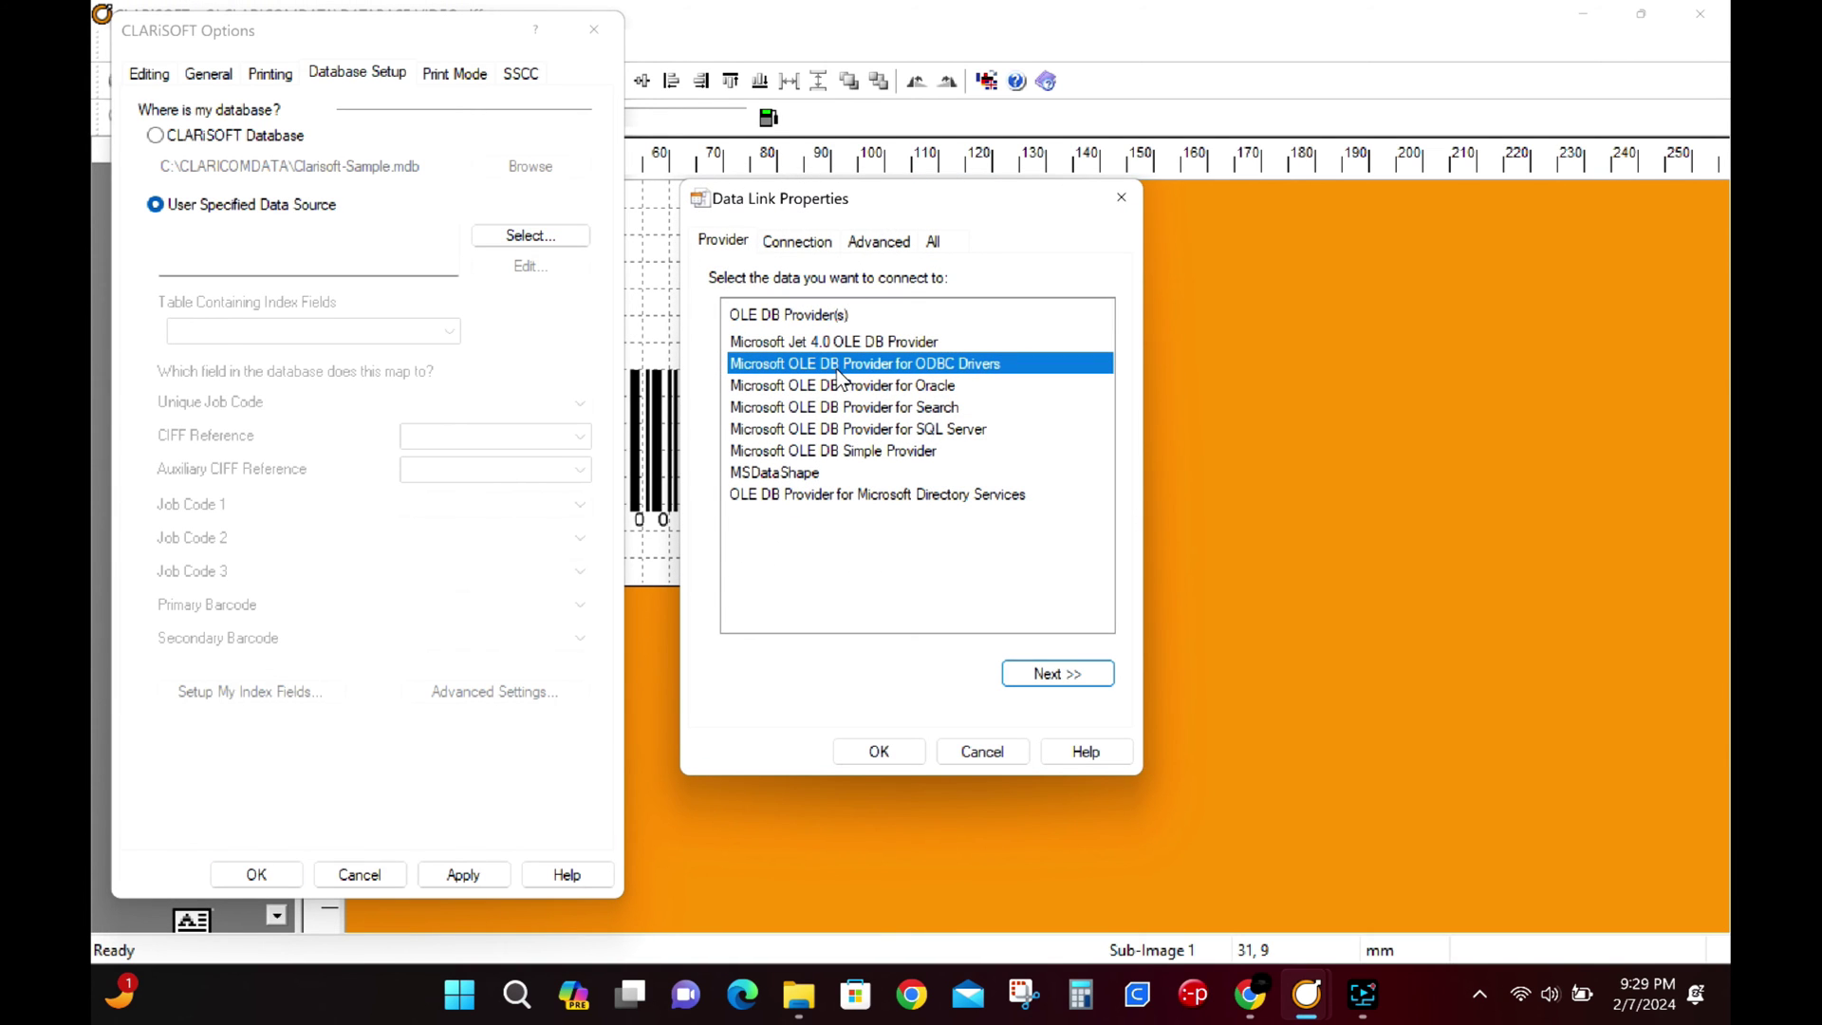
click(808, 249)
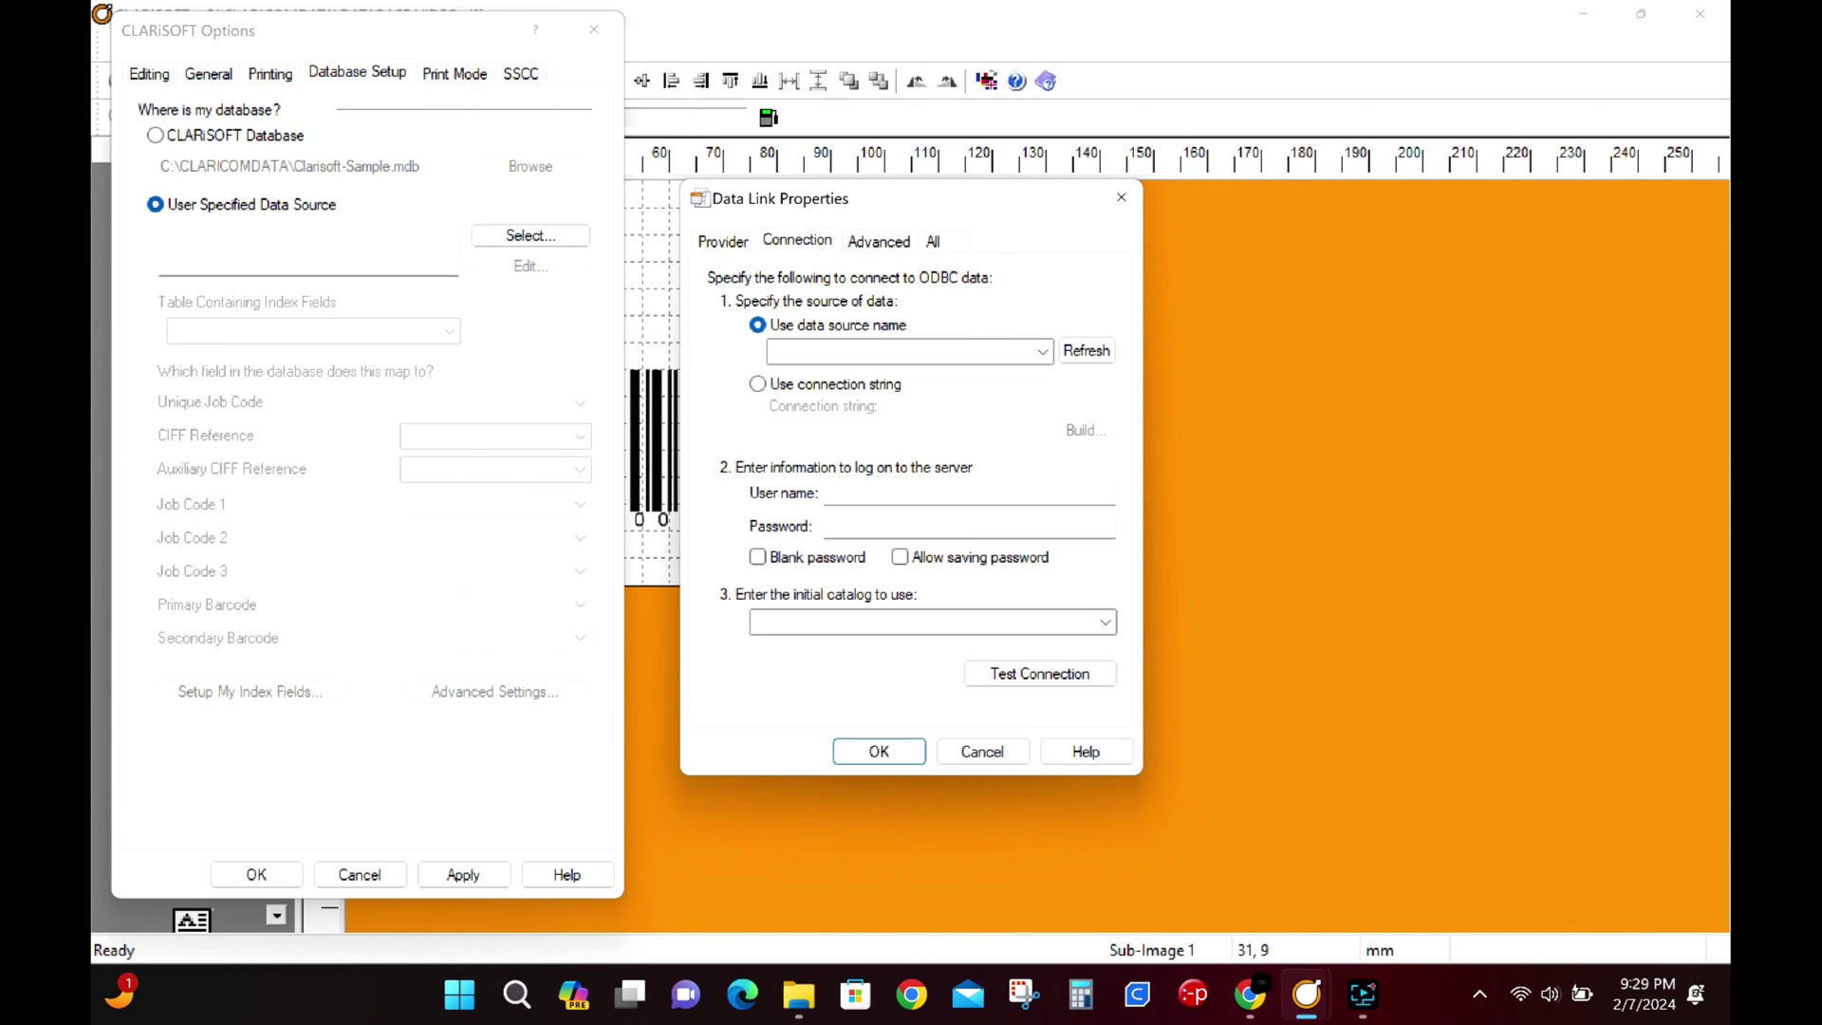
click(843, 387)
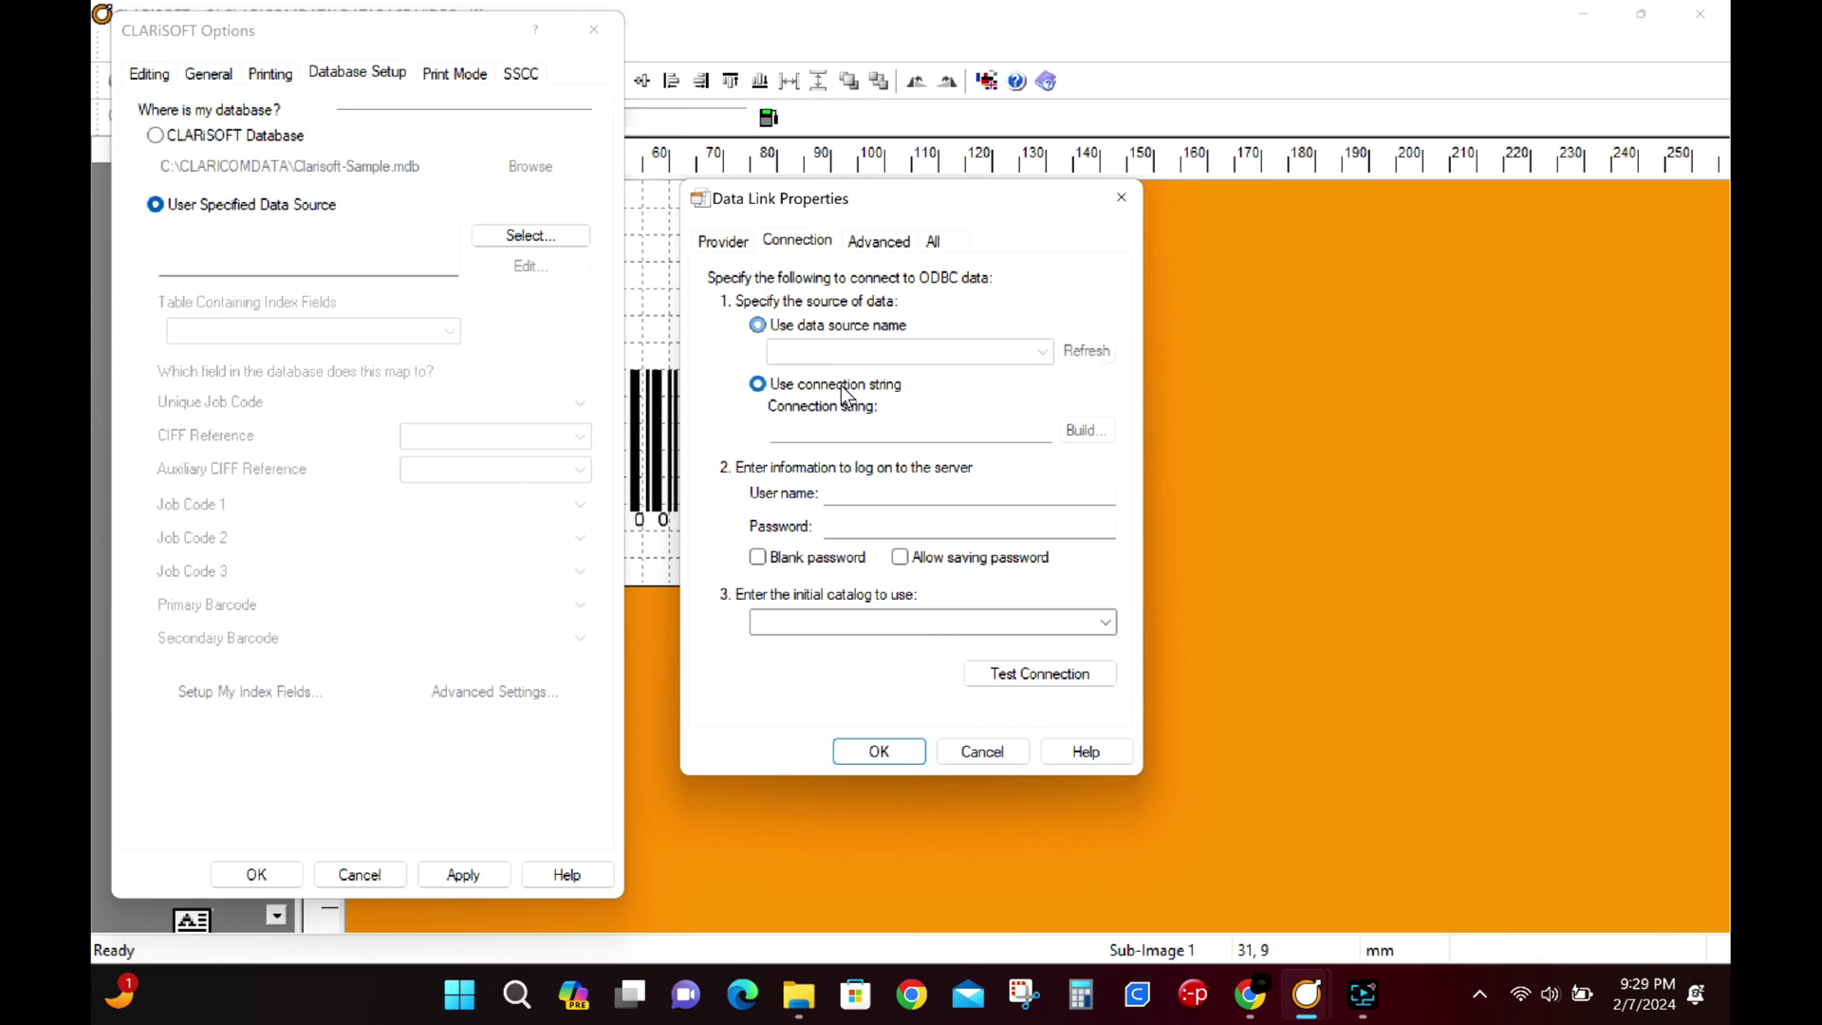
click(1082, 431)
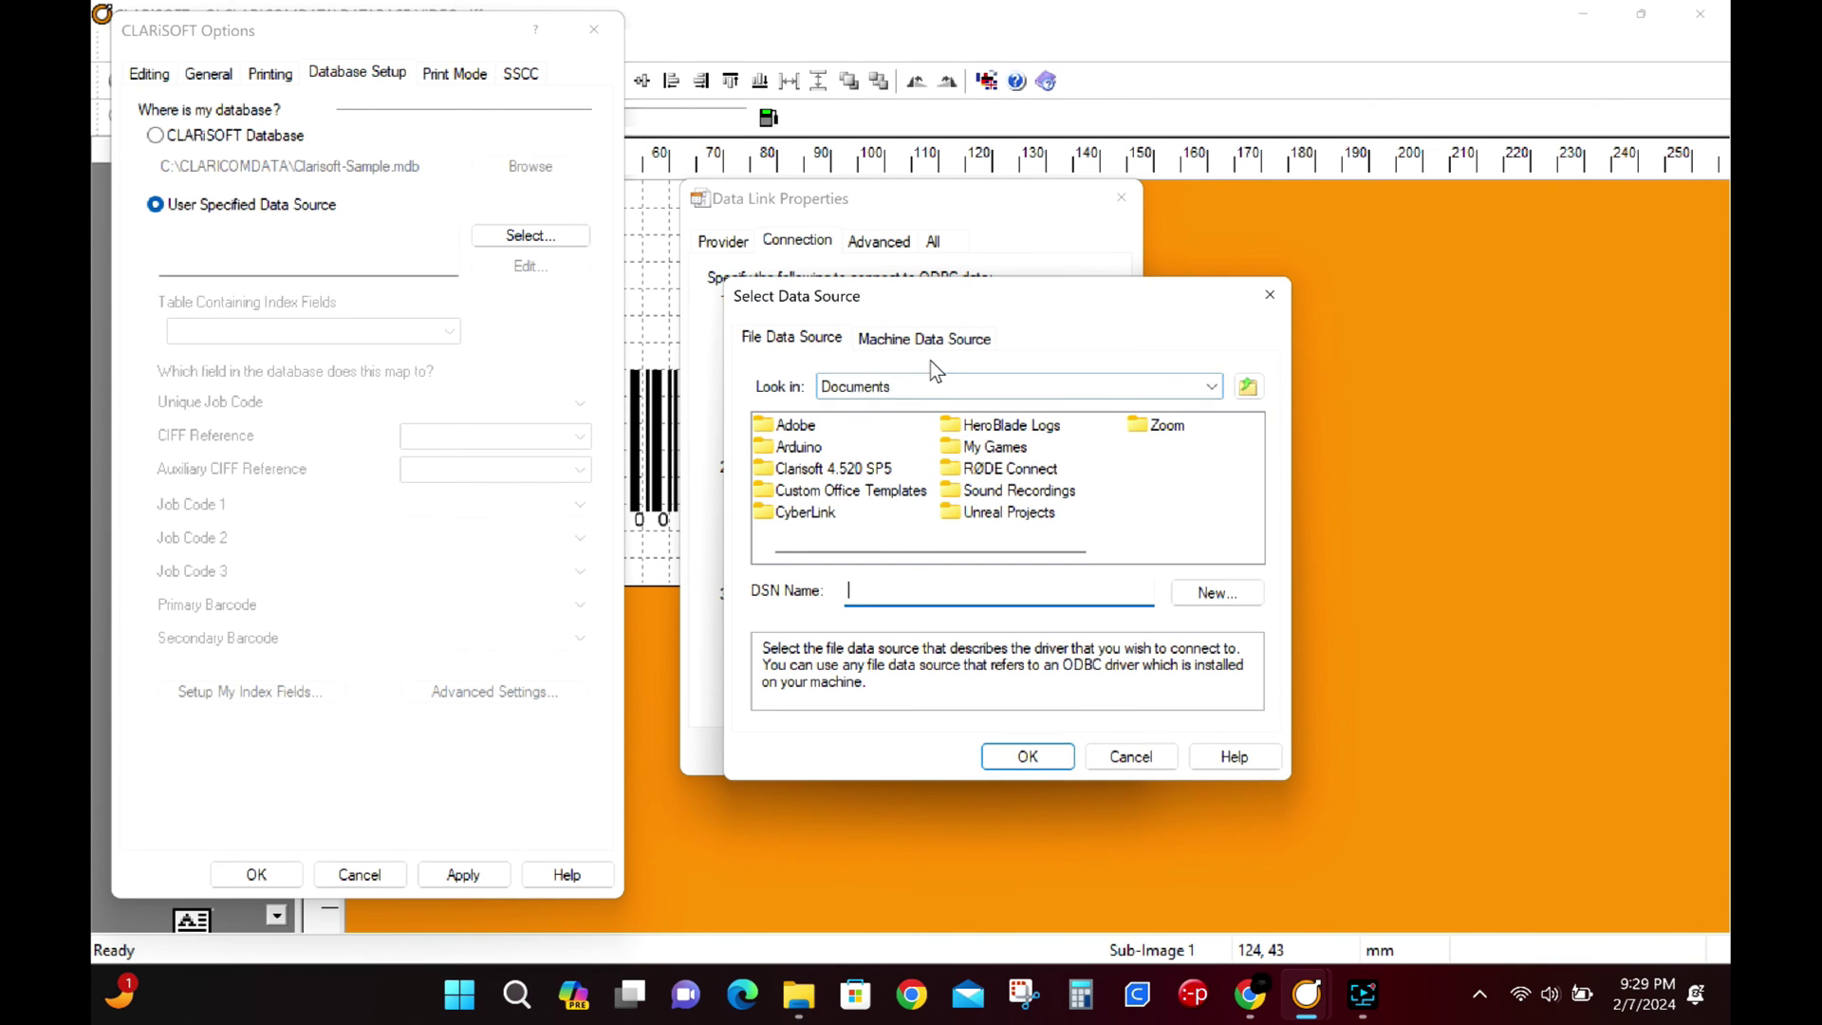
click(927, 339)
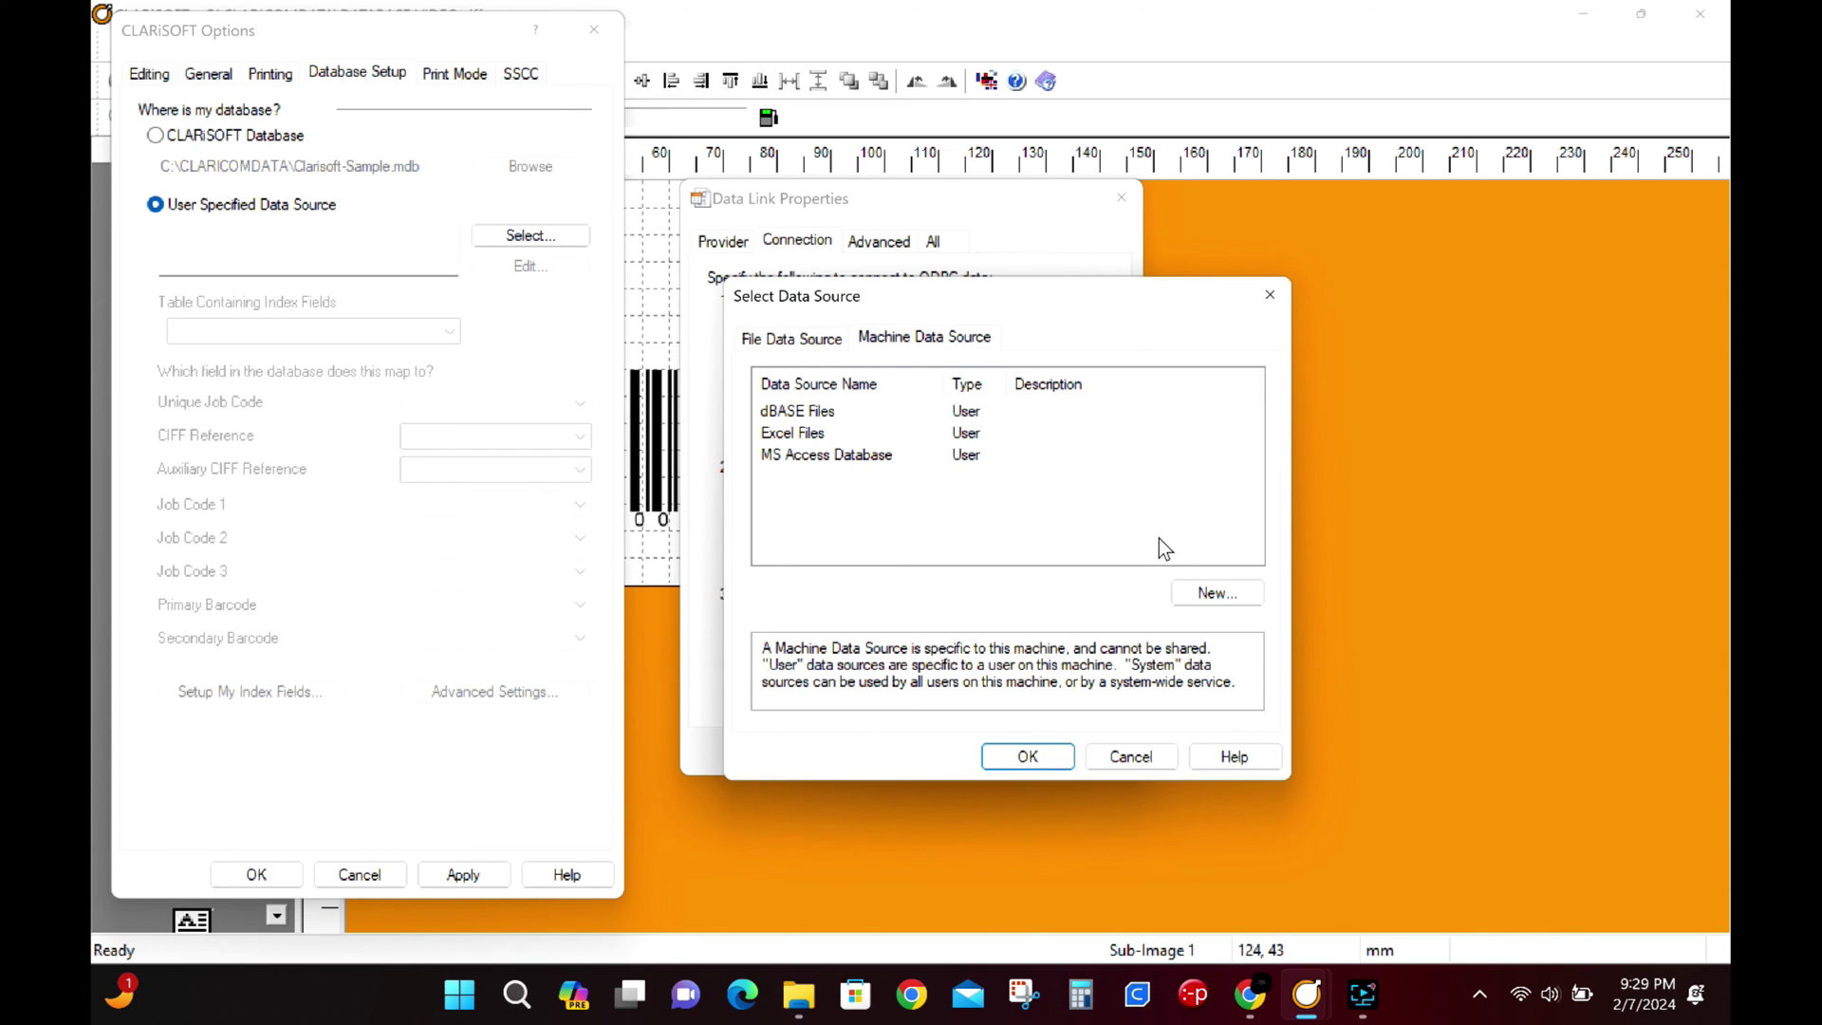
- Create a new user data source based on the Microsoft Access Driver (*.mdb)
click(1206, 594)
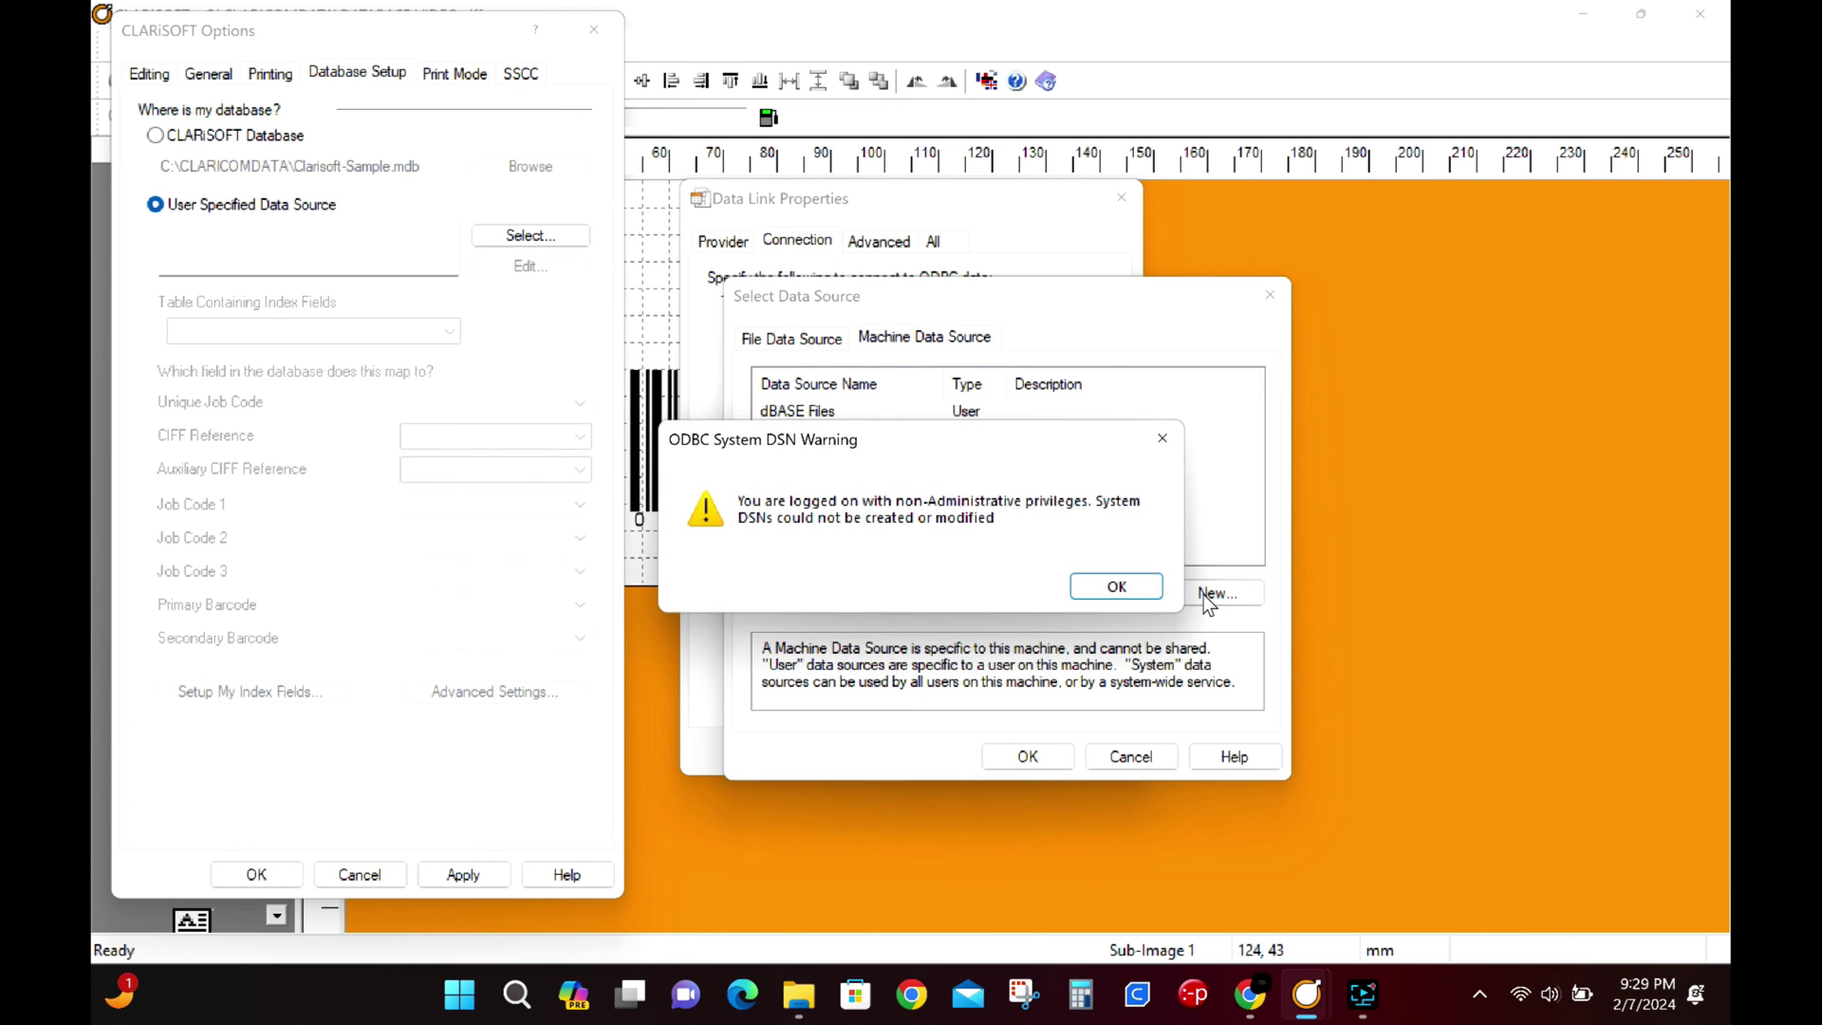
click(1135, 588)
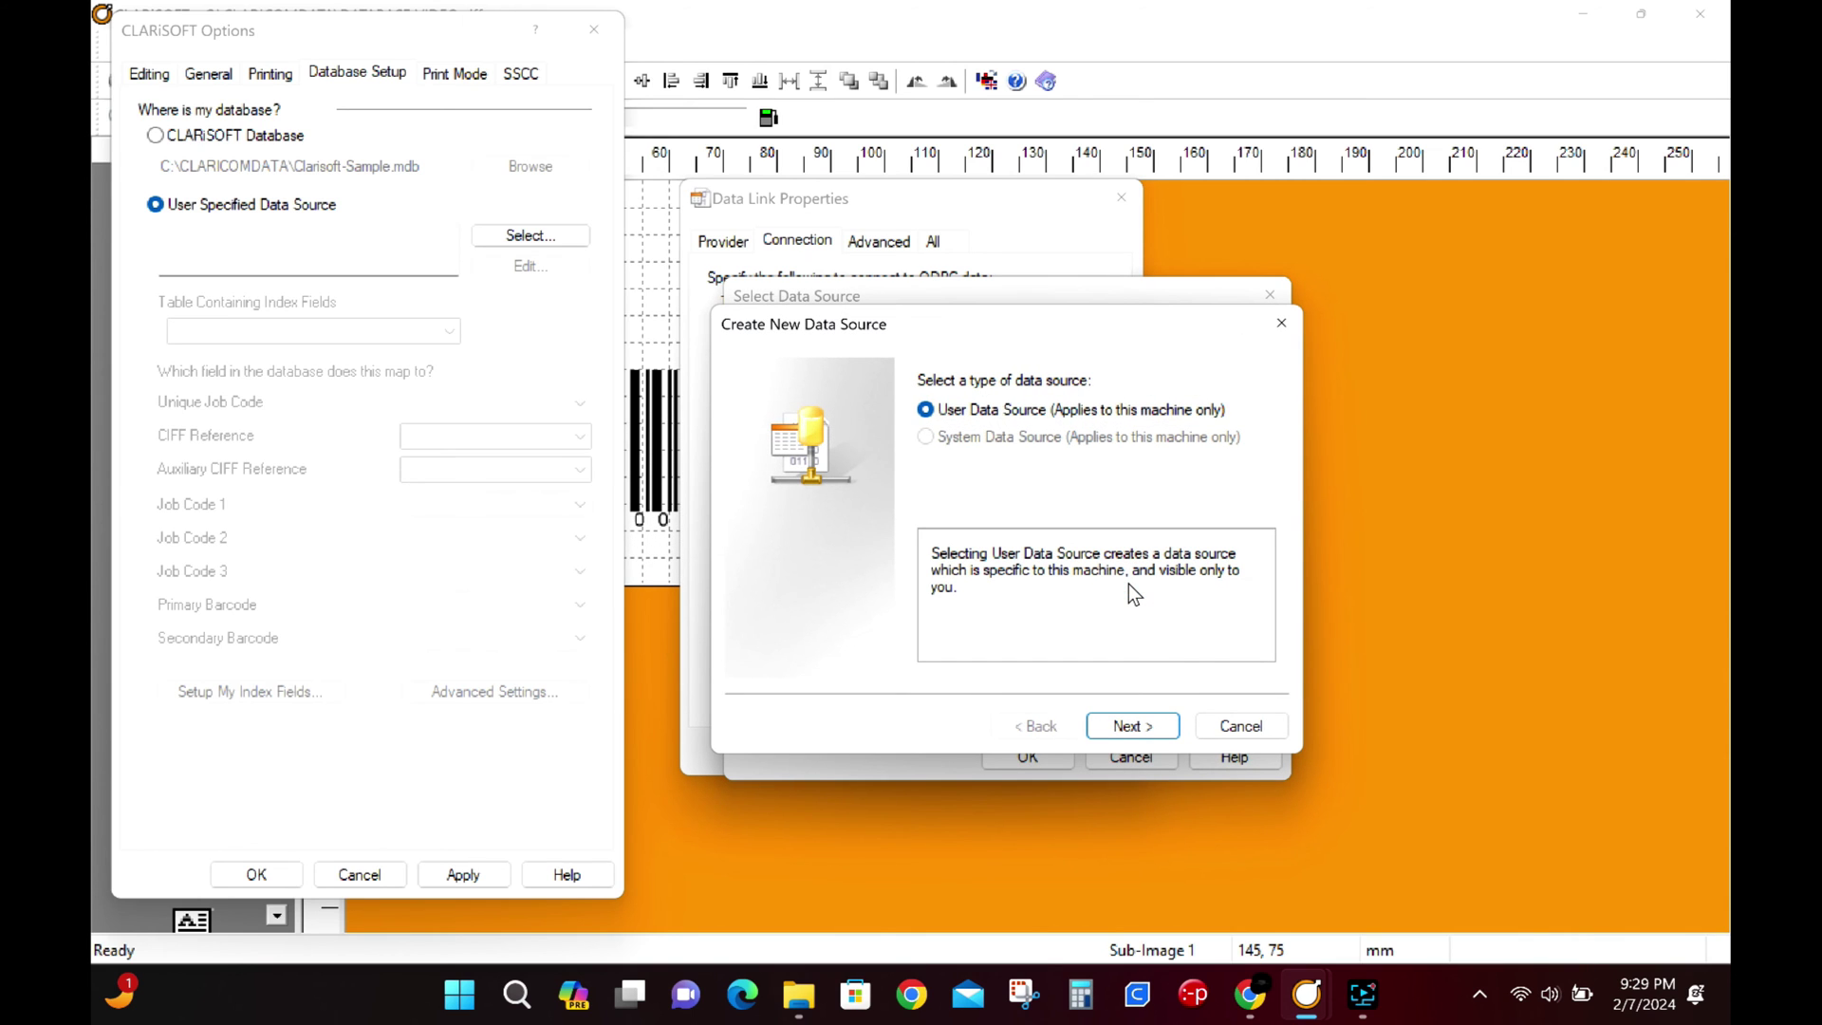
click(1131, 726)
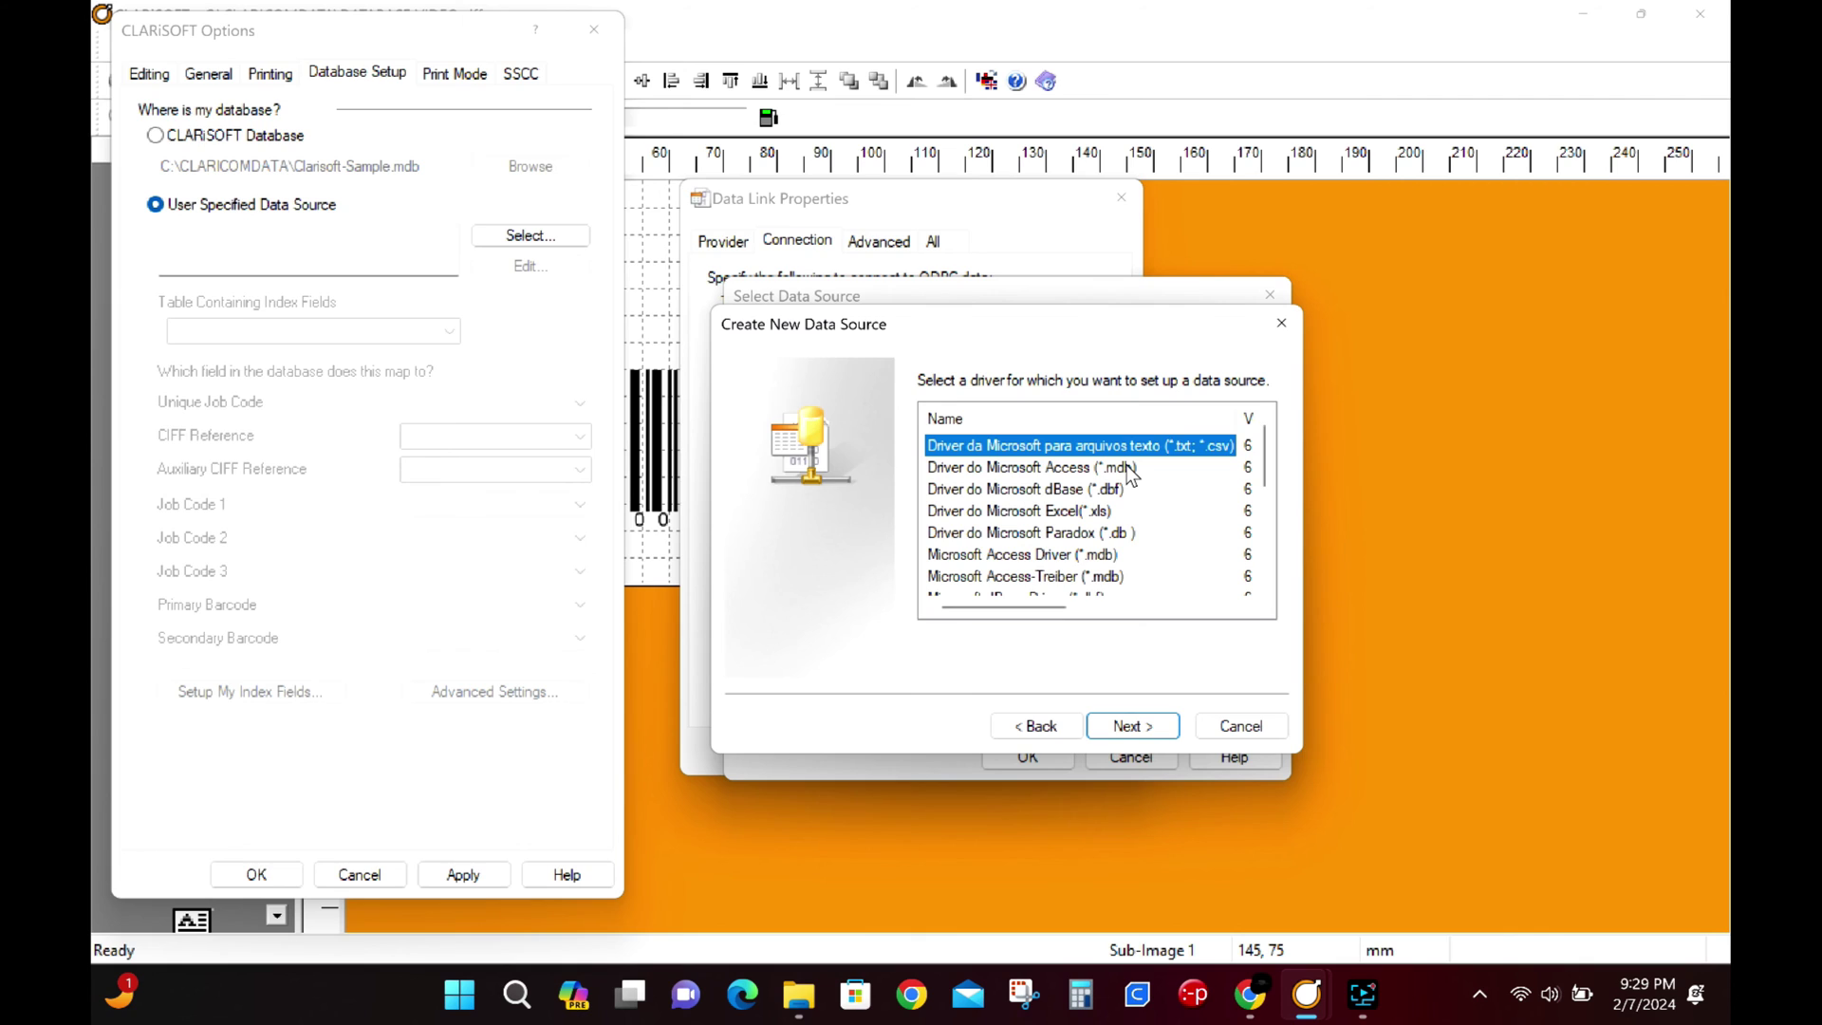
drag(1270, 463, 1270, 472)
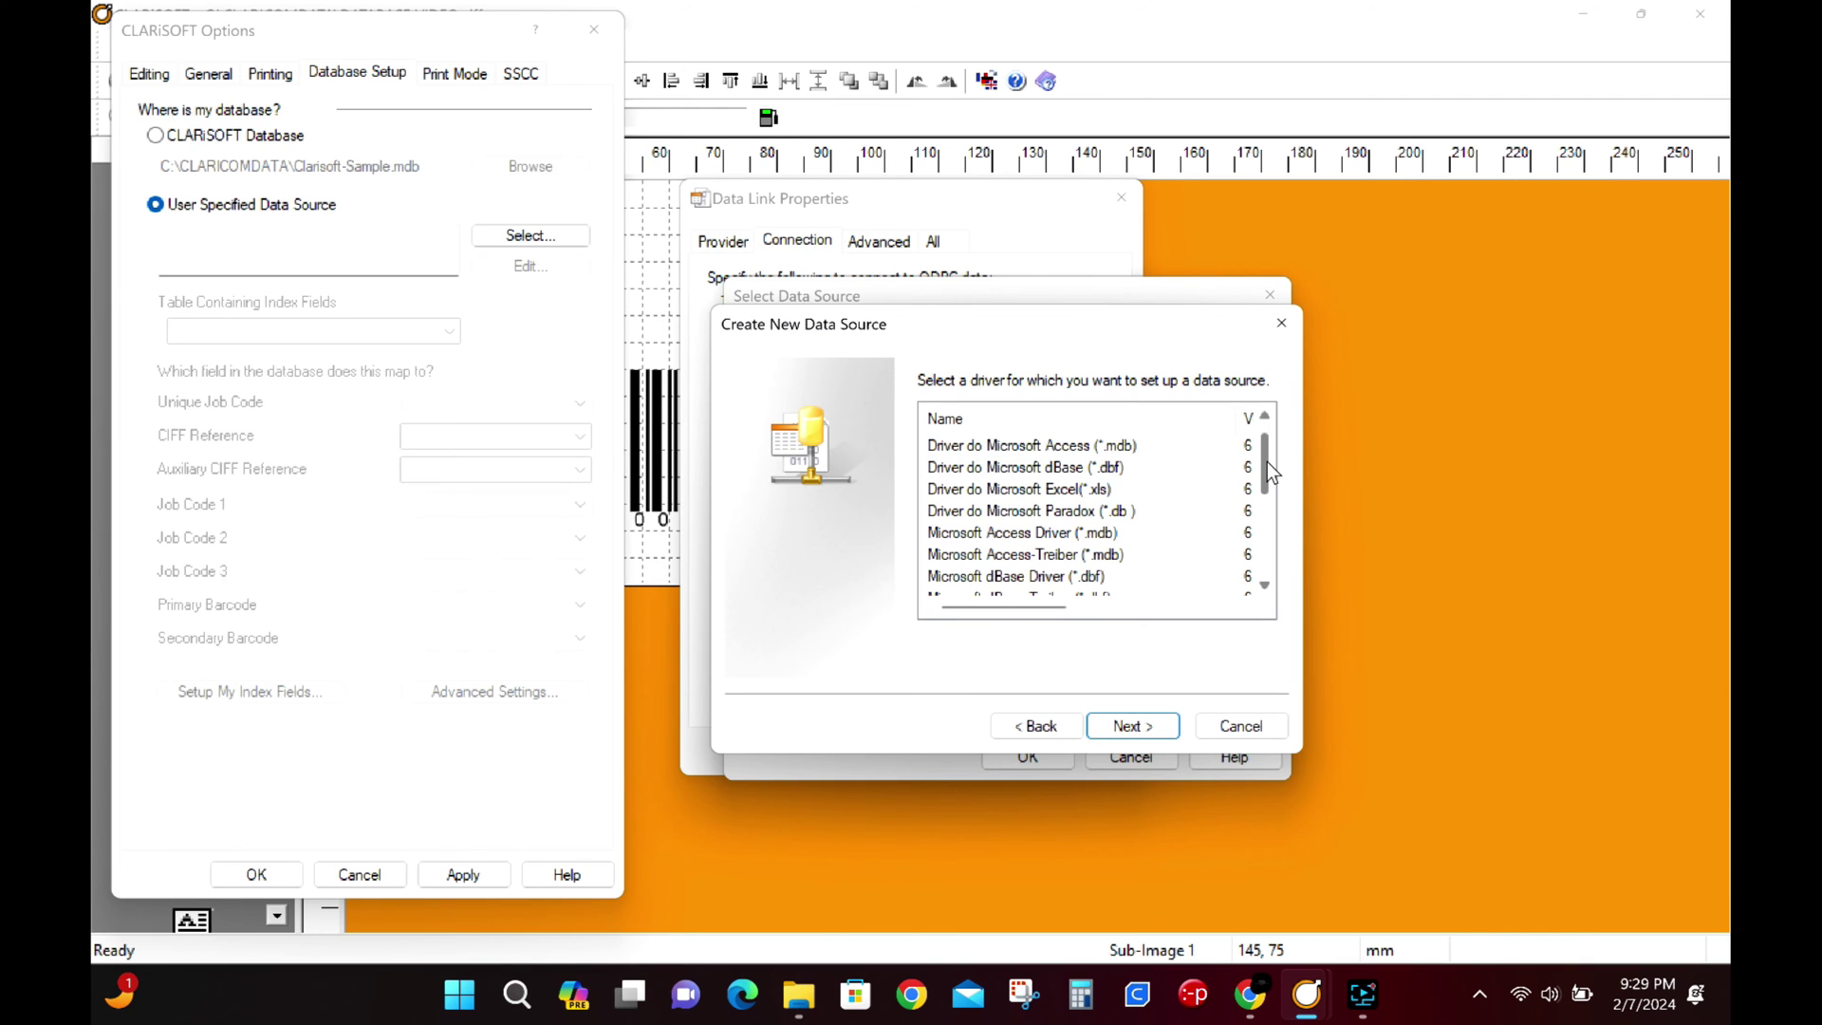
click(1076, 535)
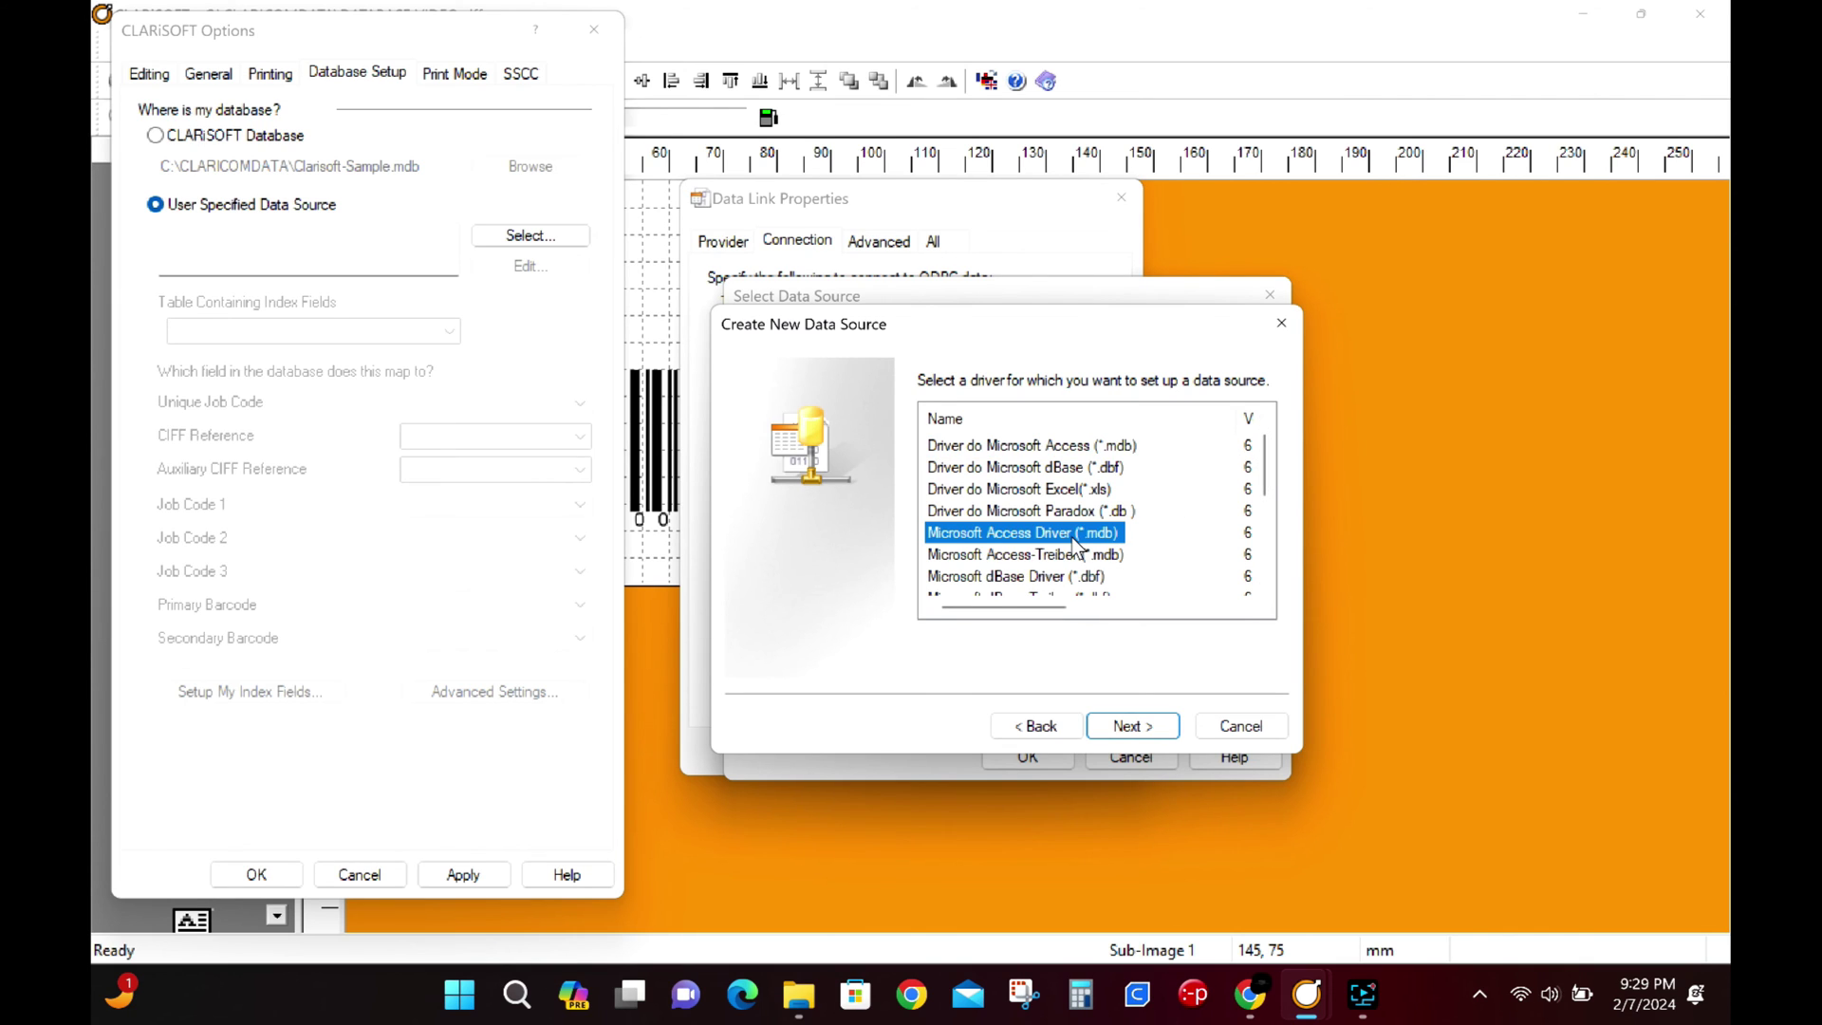
click(1135, 727)
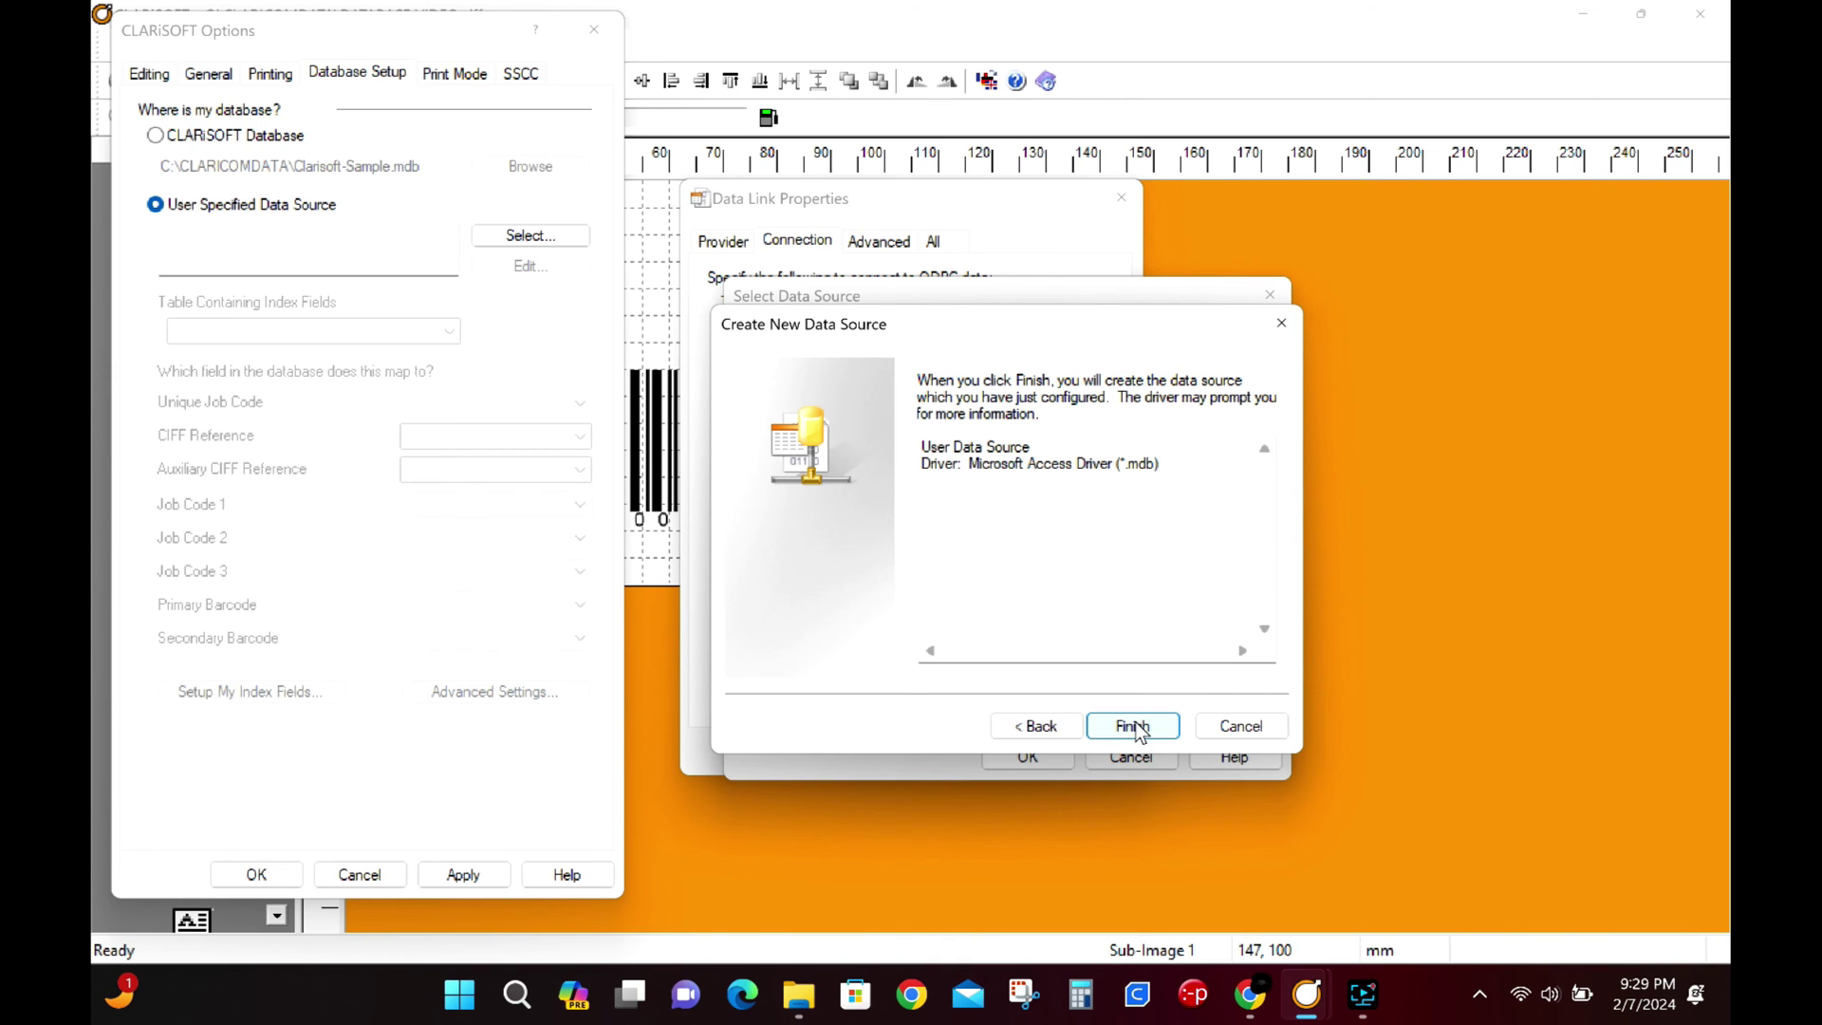
click(1135, 727)
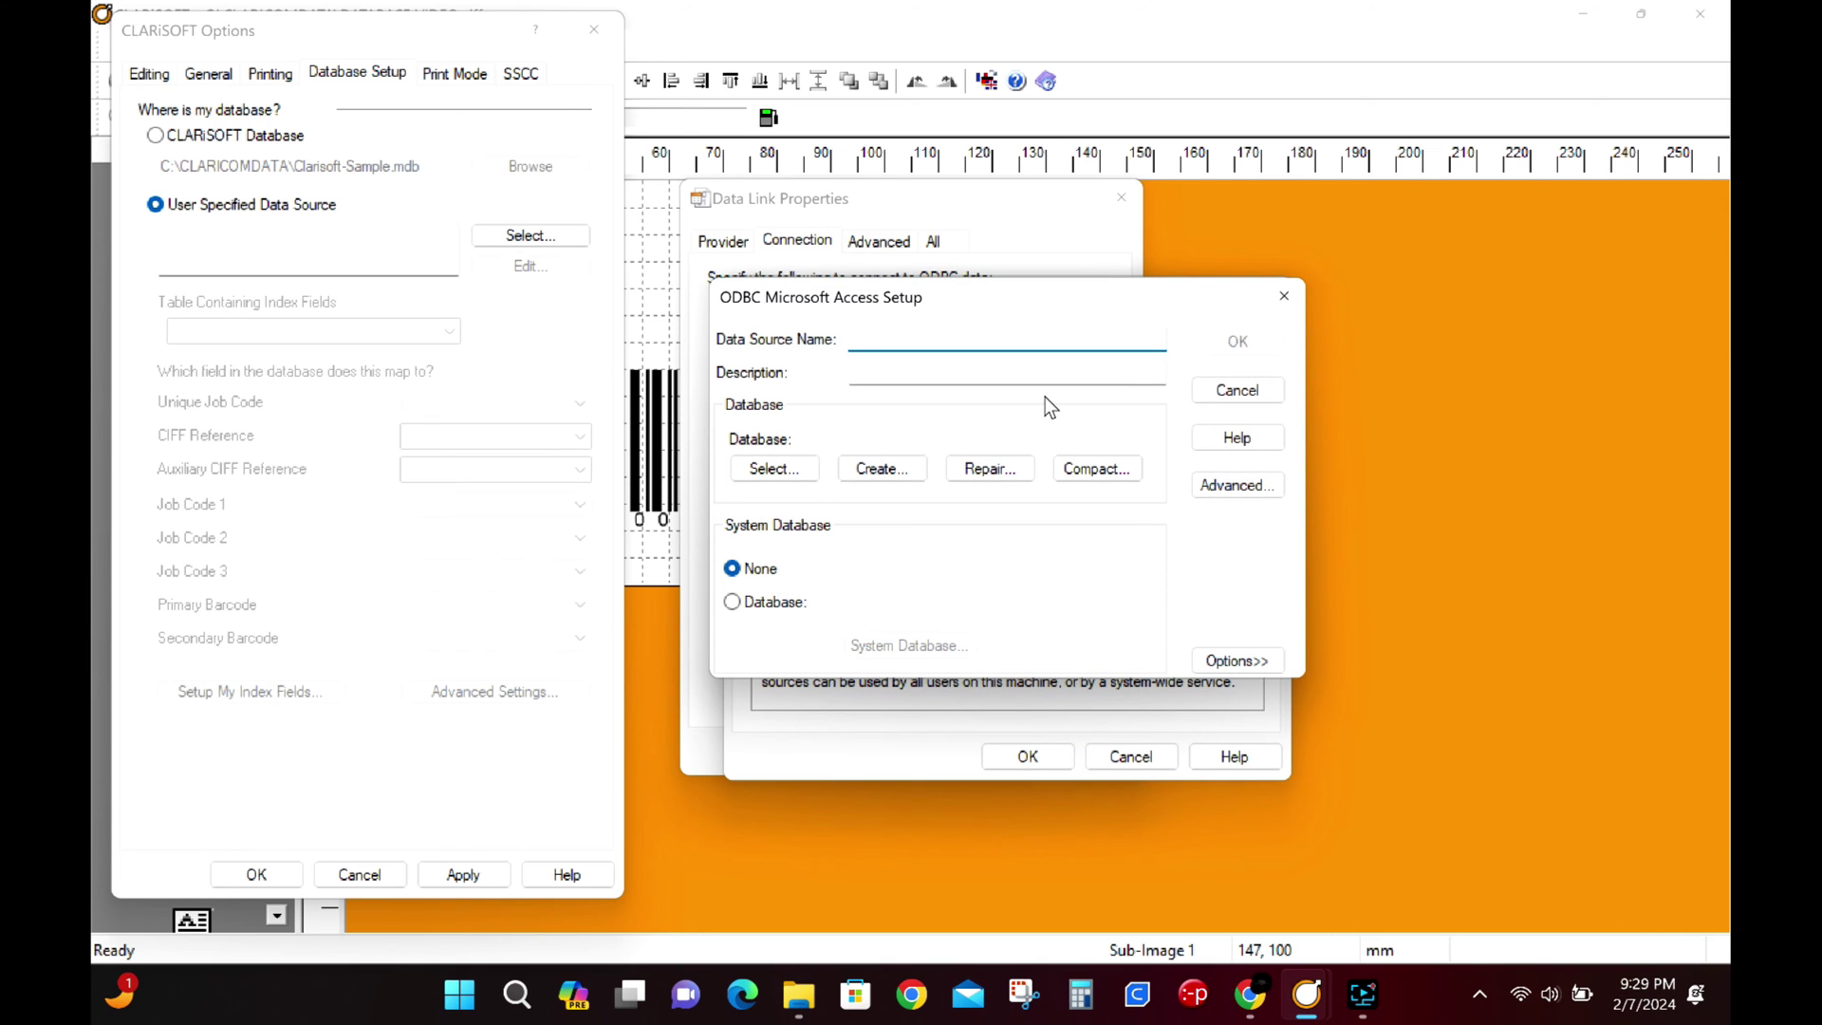
- Name the data source Database Video and connect it to Database Video.mdb in C:\CLARICOMDATA, leaving the login blank
text(Database Video.accdb)
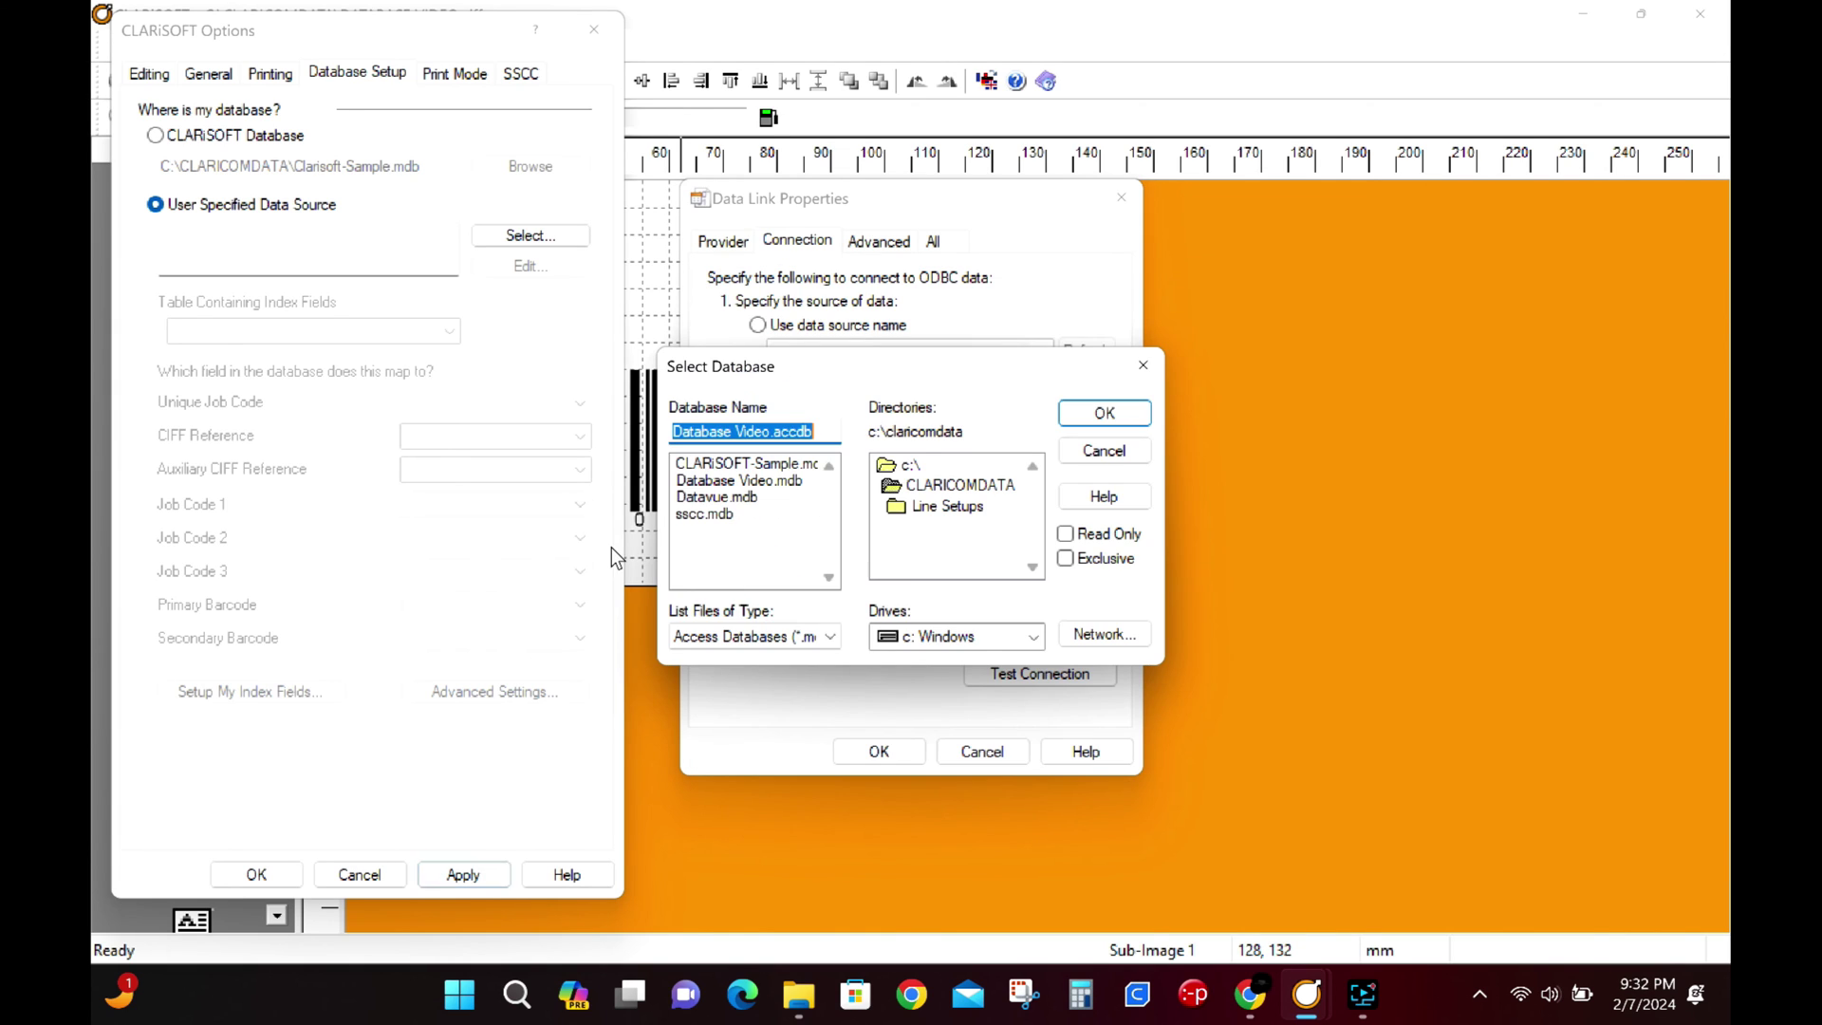
click(737, 481)
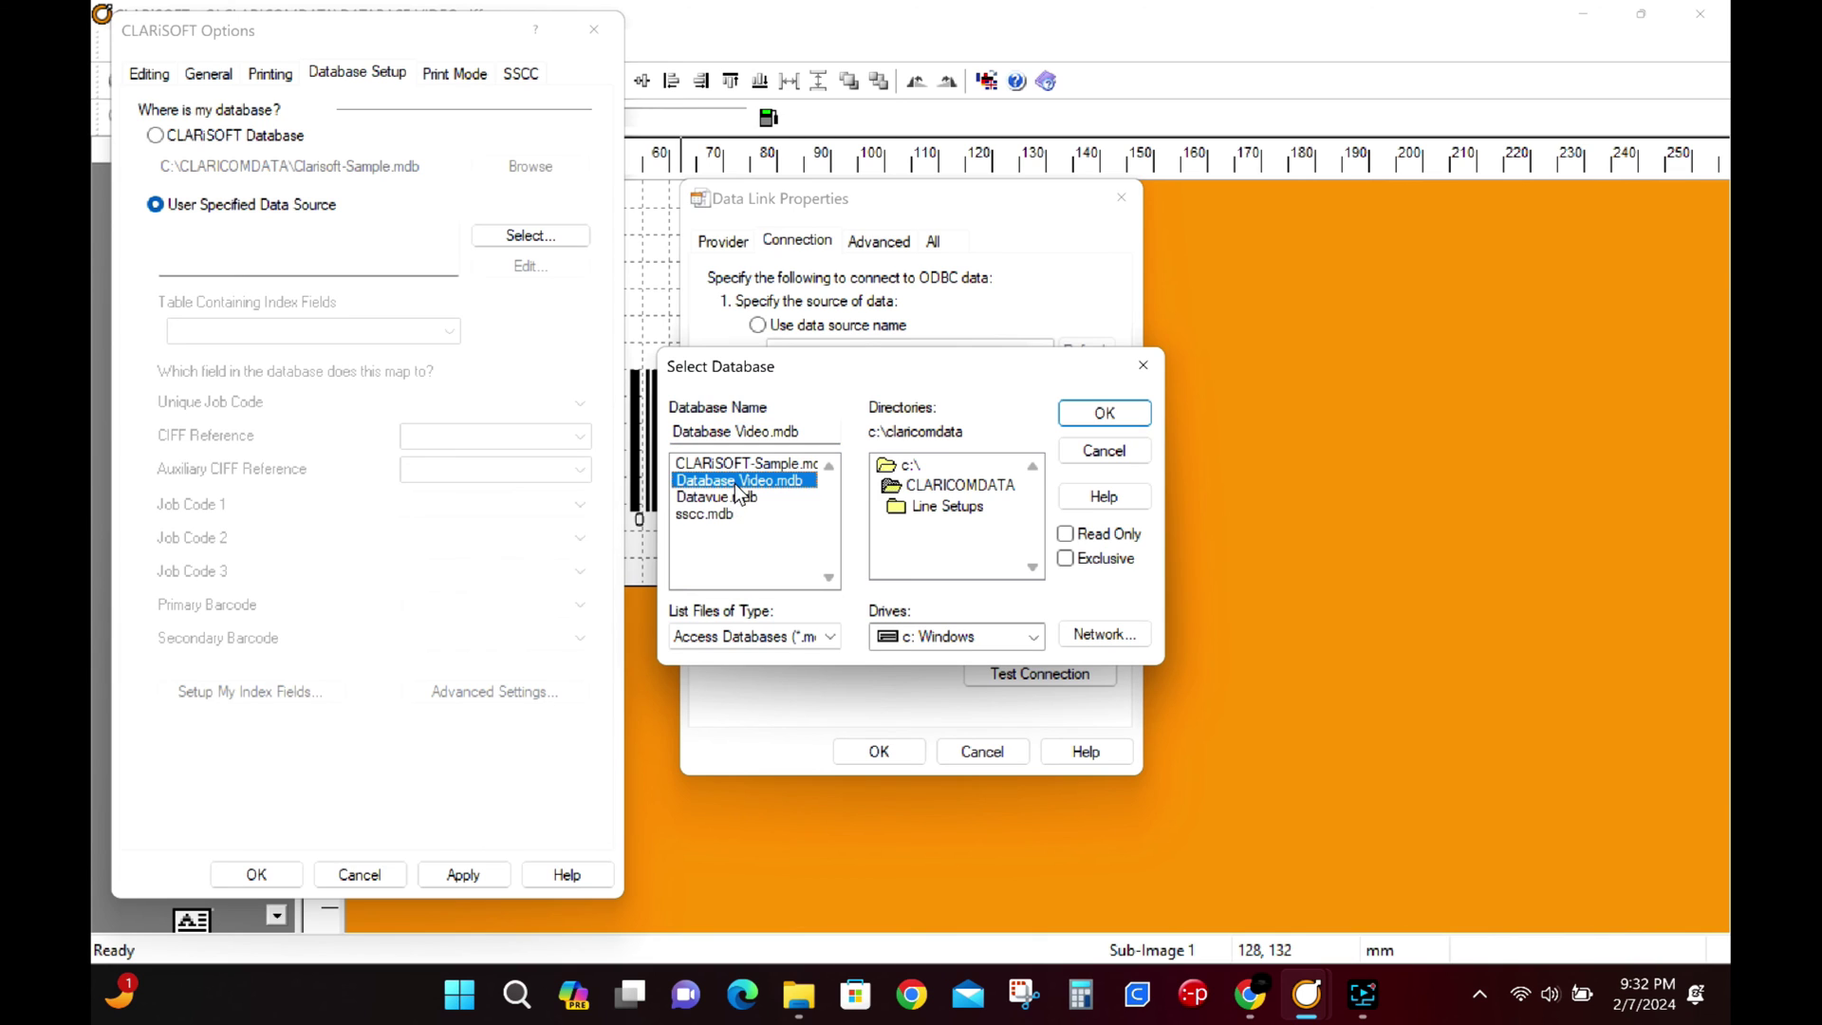
click(1073, 416)
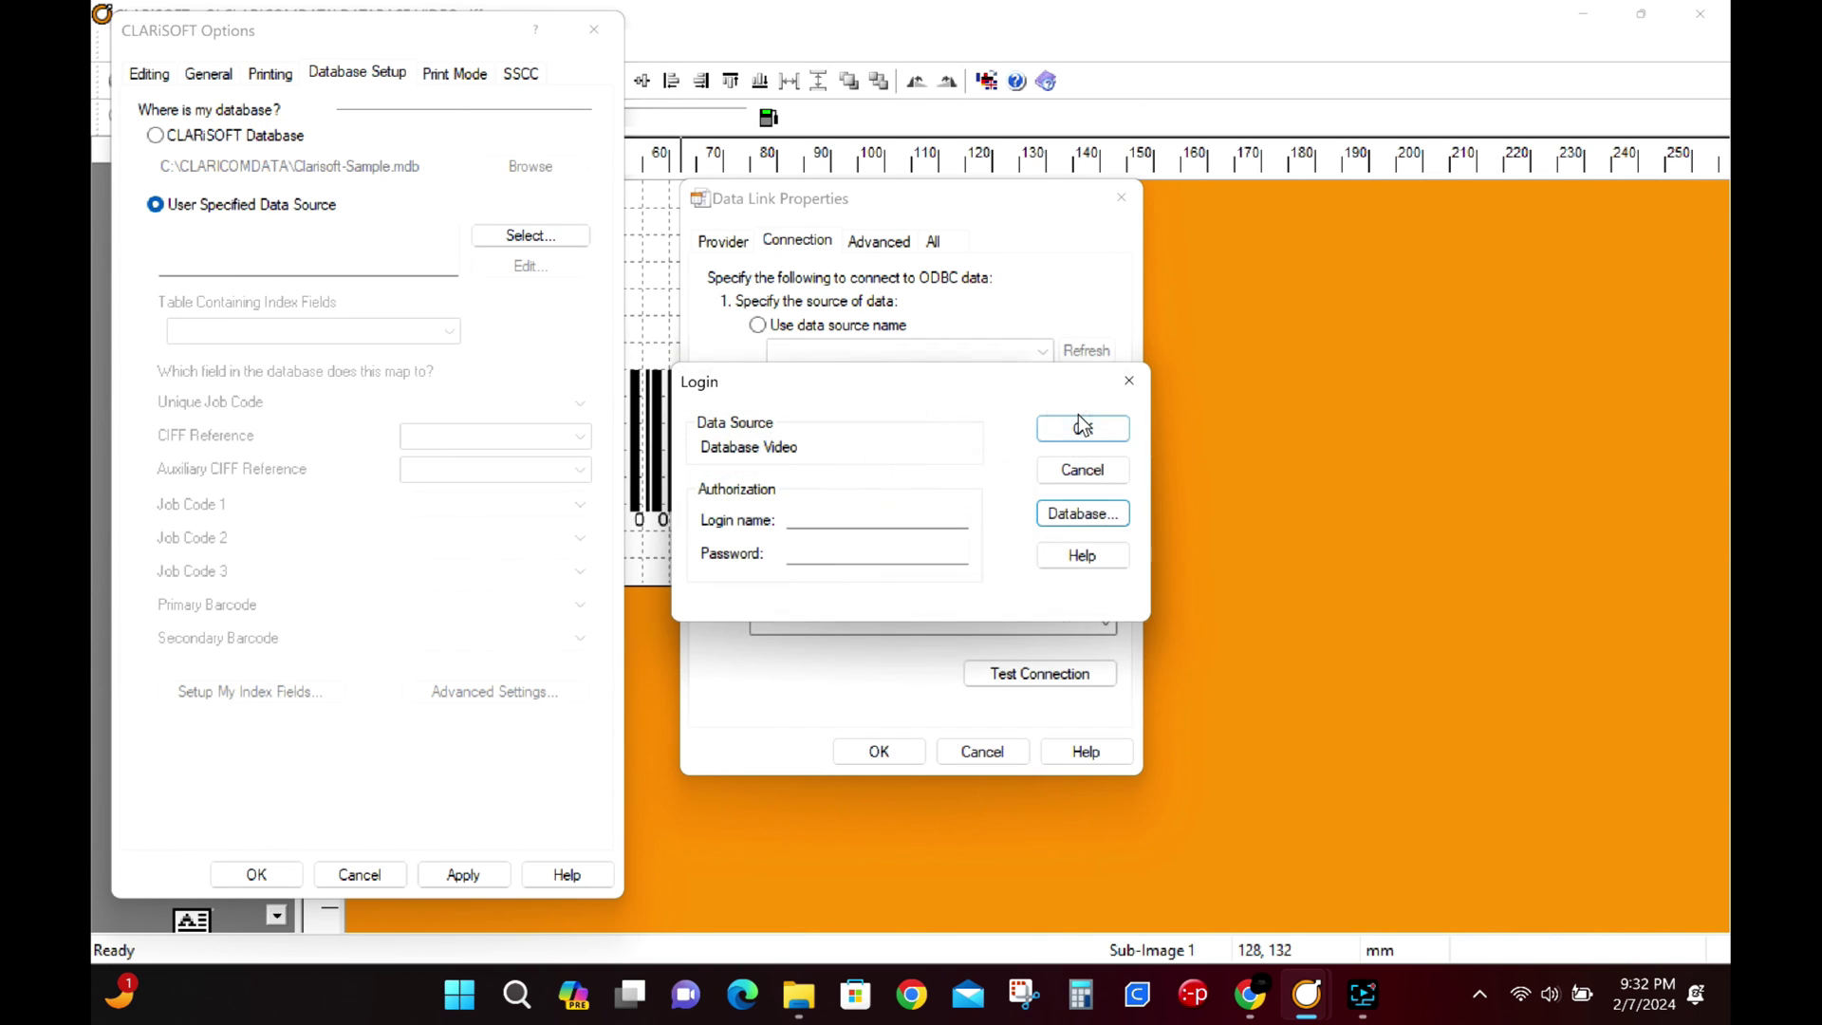
click(1063, 431)
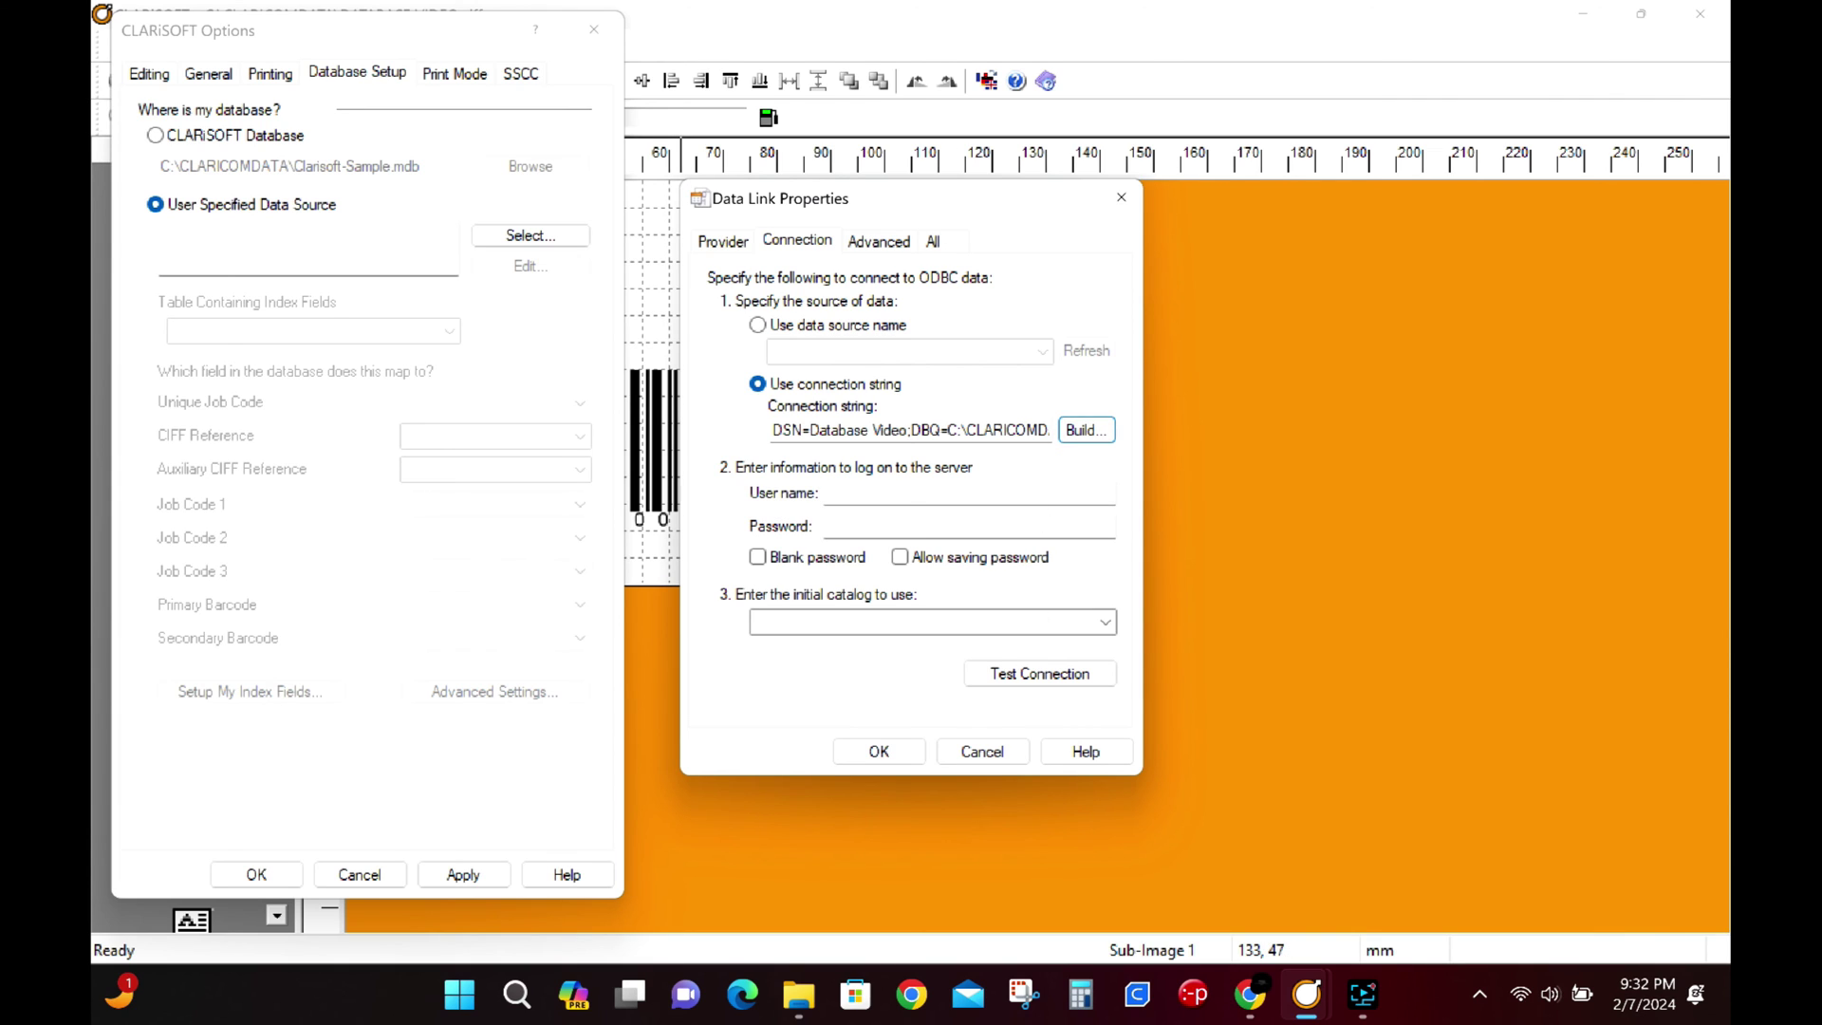
- Set the initial catalog to C:\CLARICOMDATA\Database Video and test the connection
click(926, 621)
click(1105, 624)
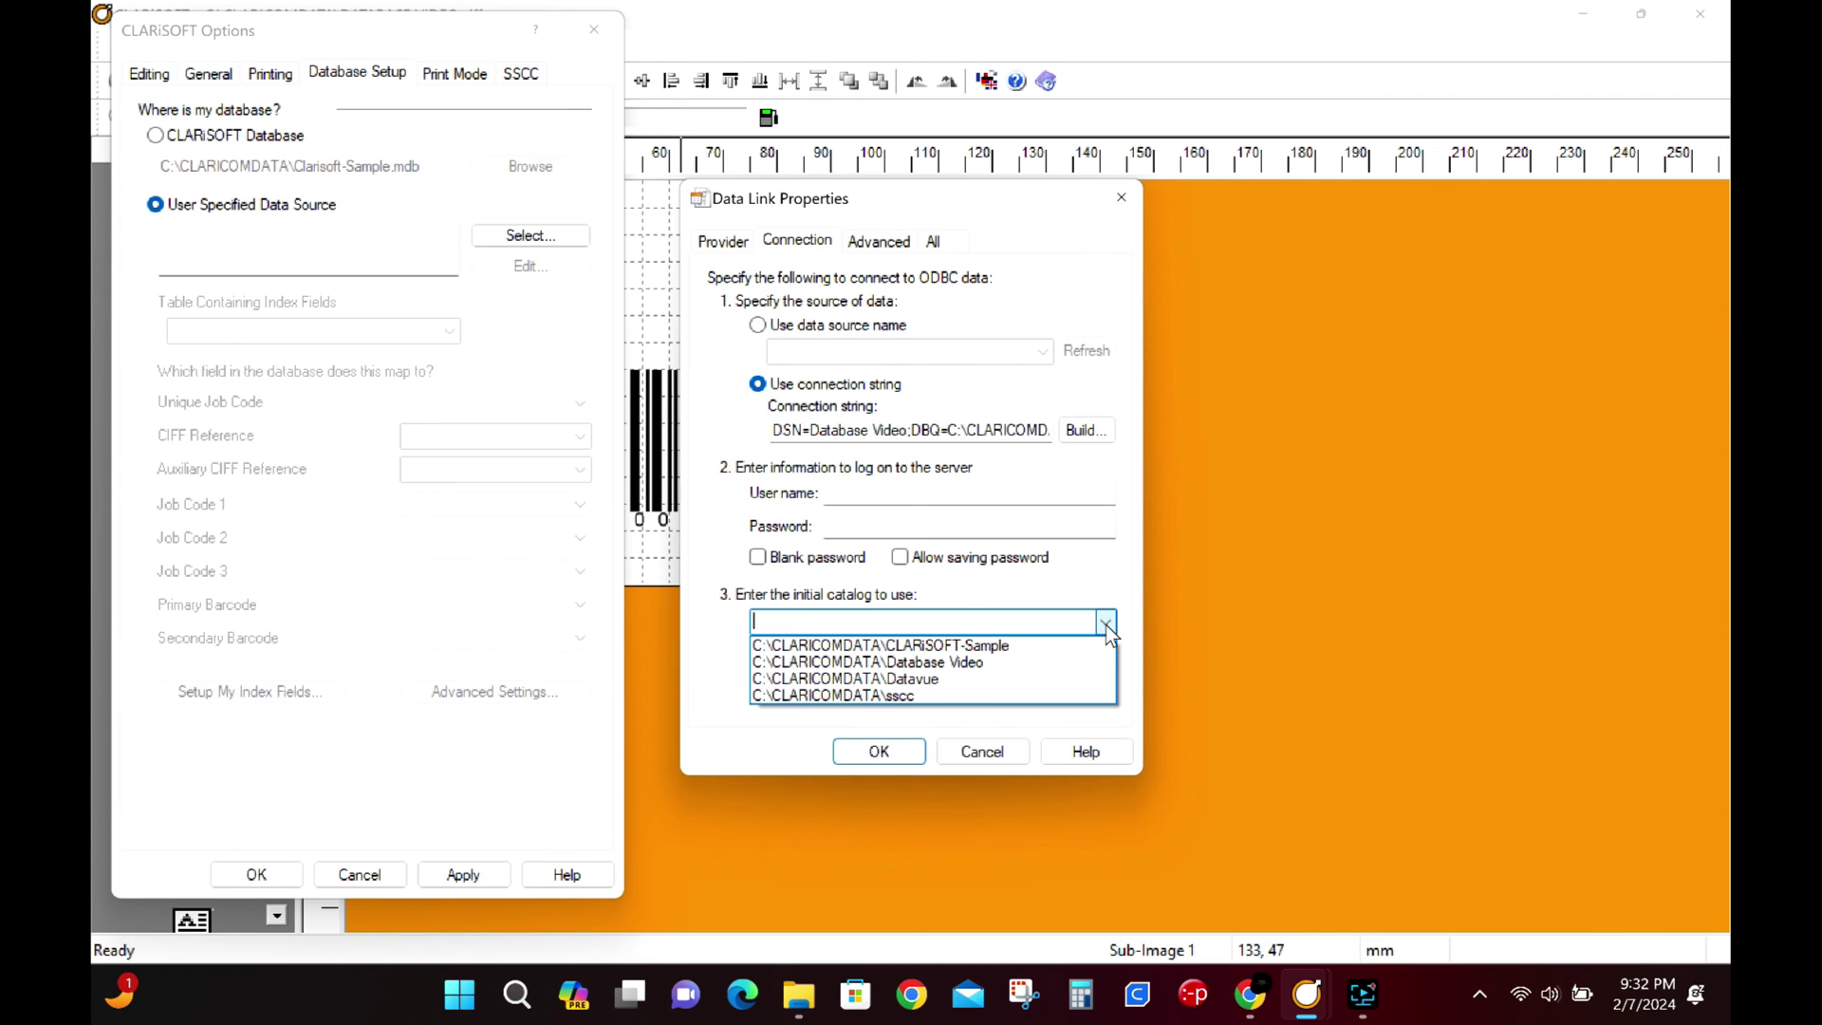
click(1029, 655)
click(1029, 668)
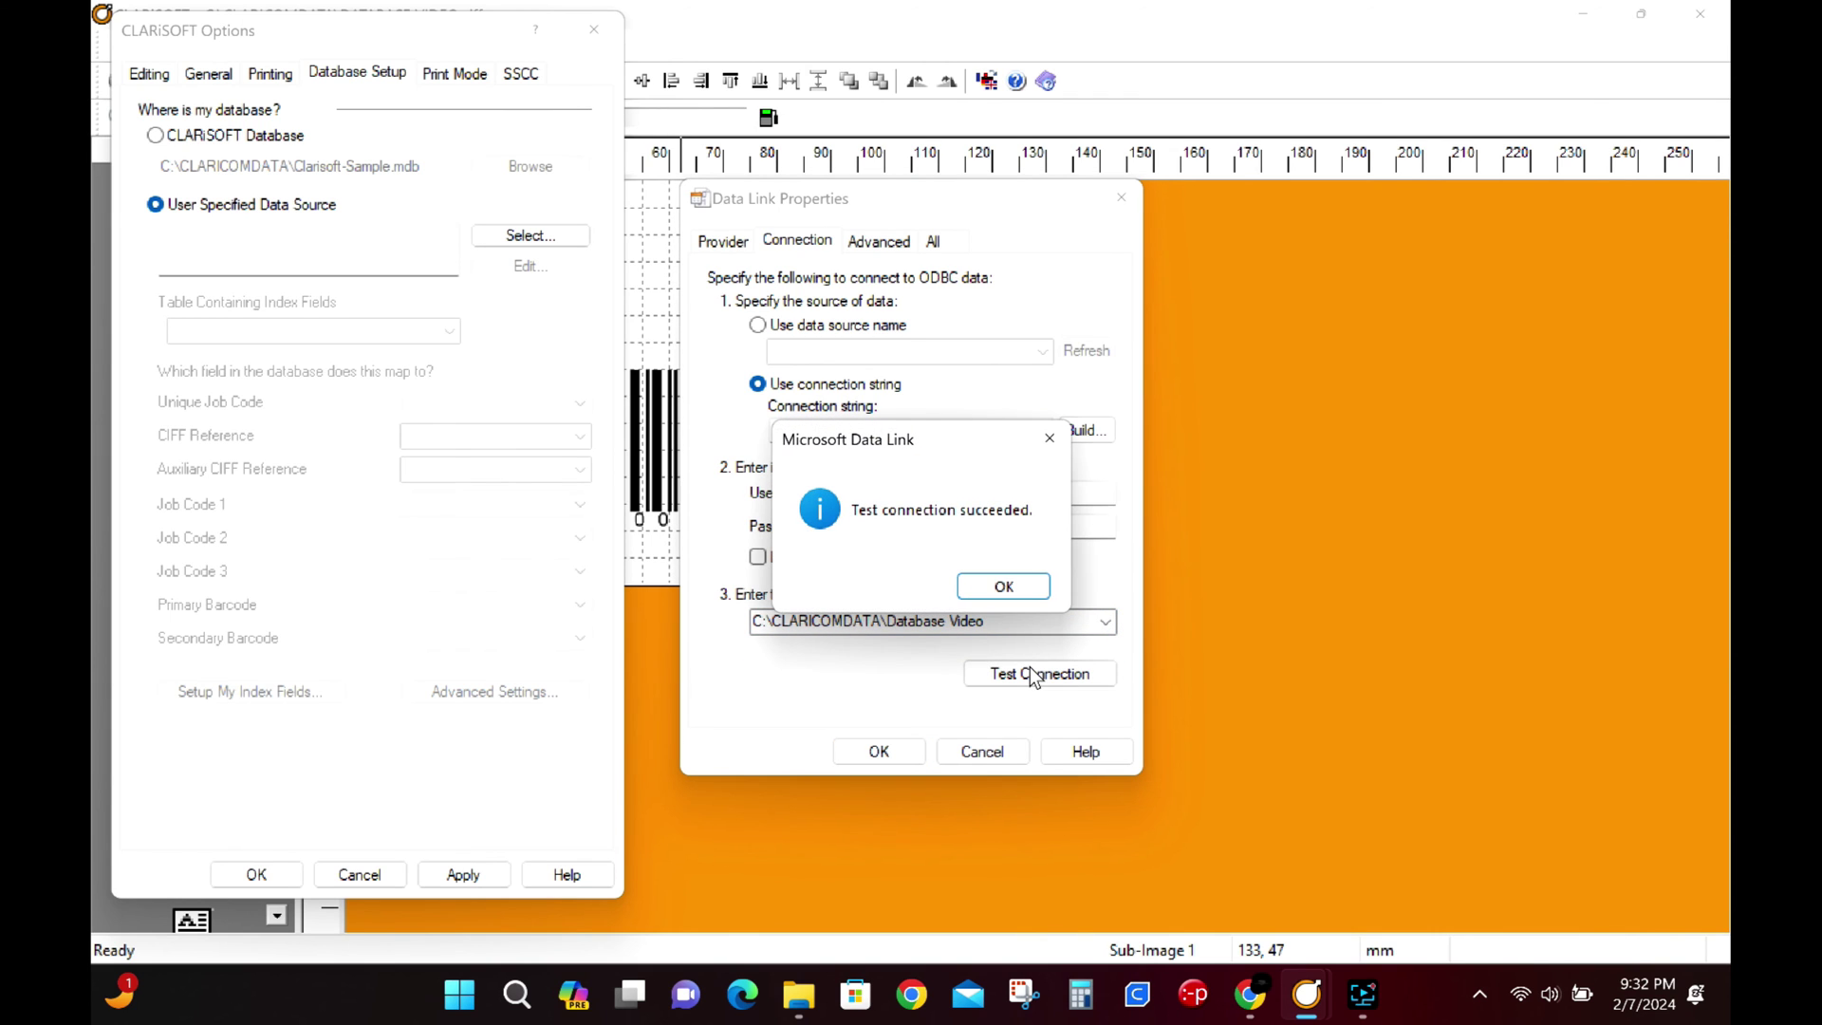
click(1004, 588)
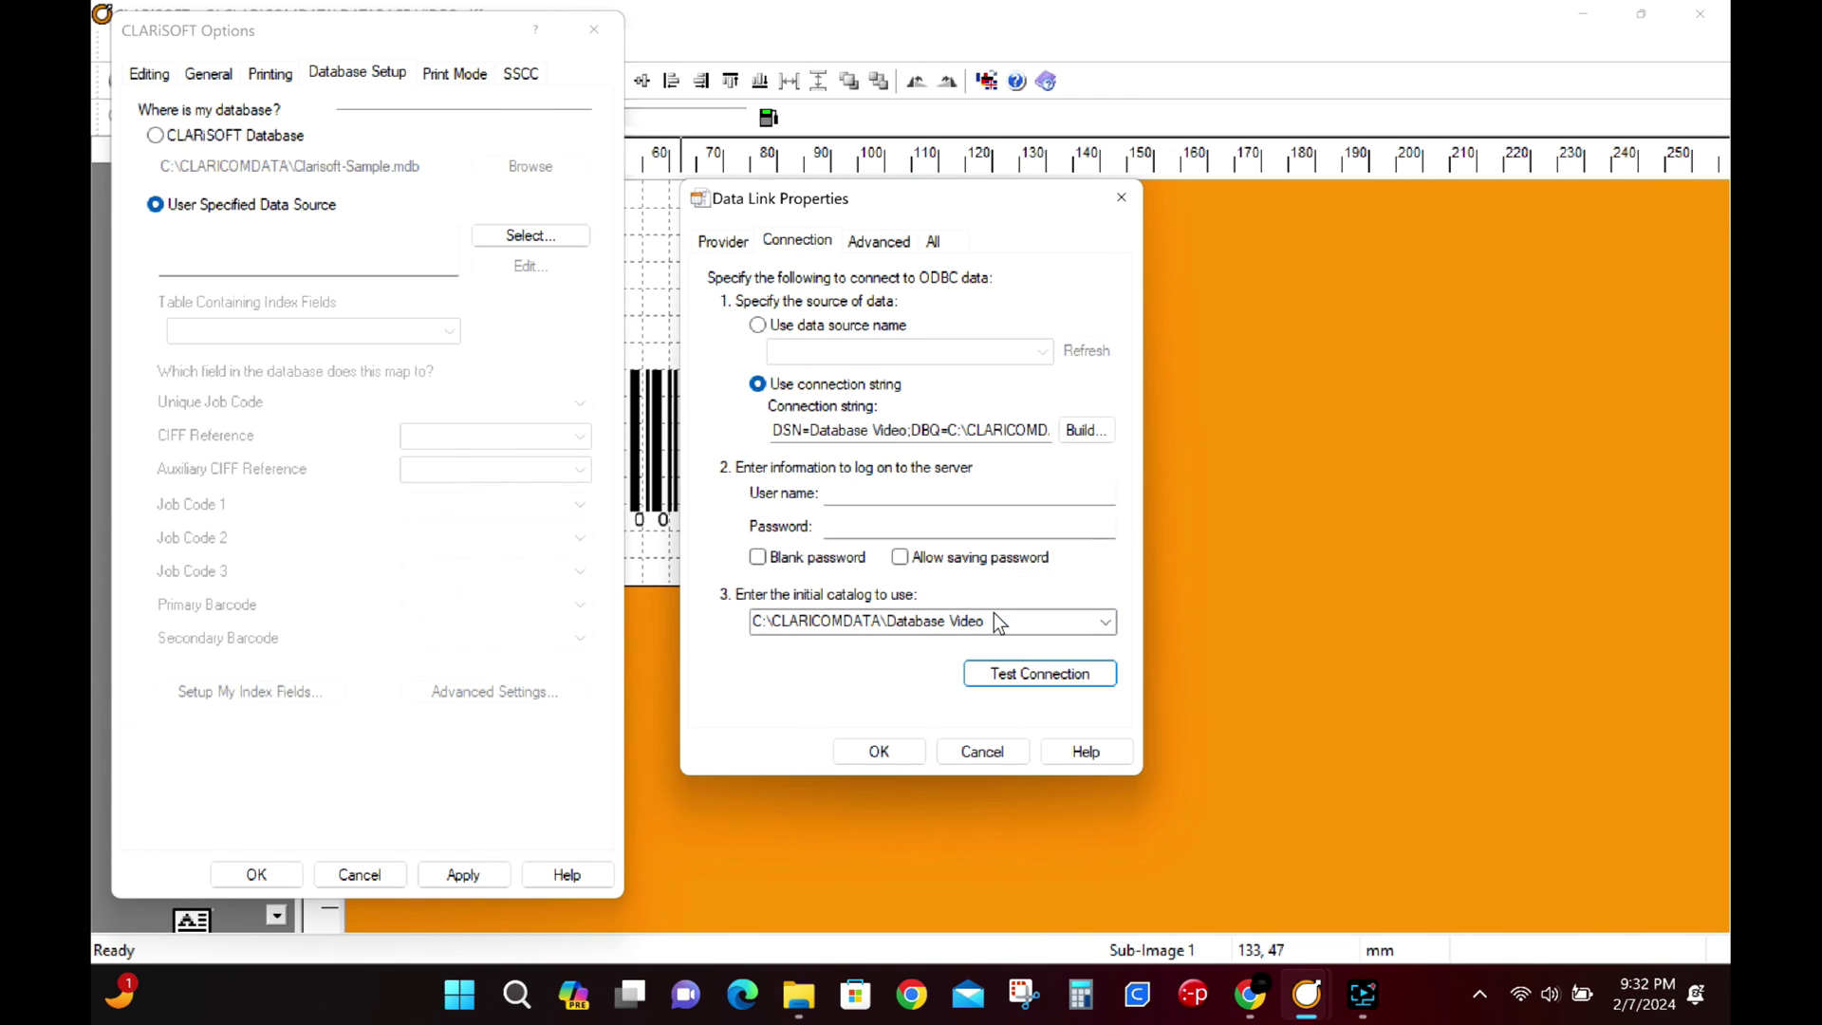
- Accept the data link and keep Database Video Table as the table containing the index fields
click(879, 751)
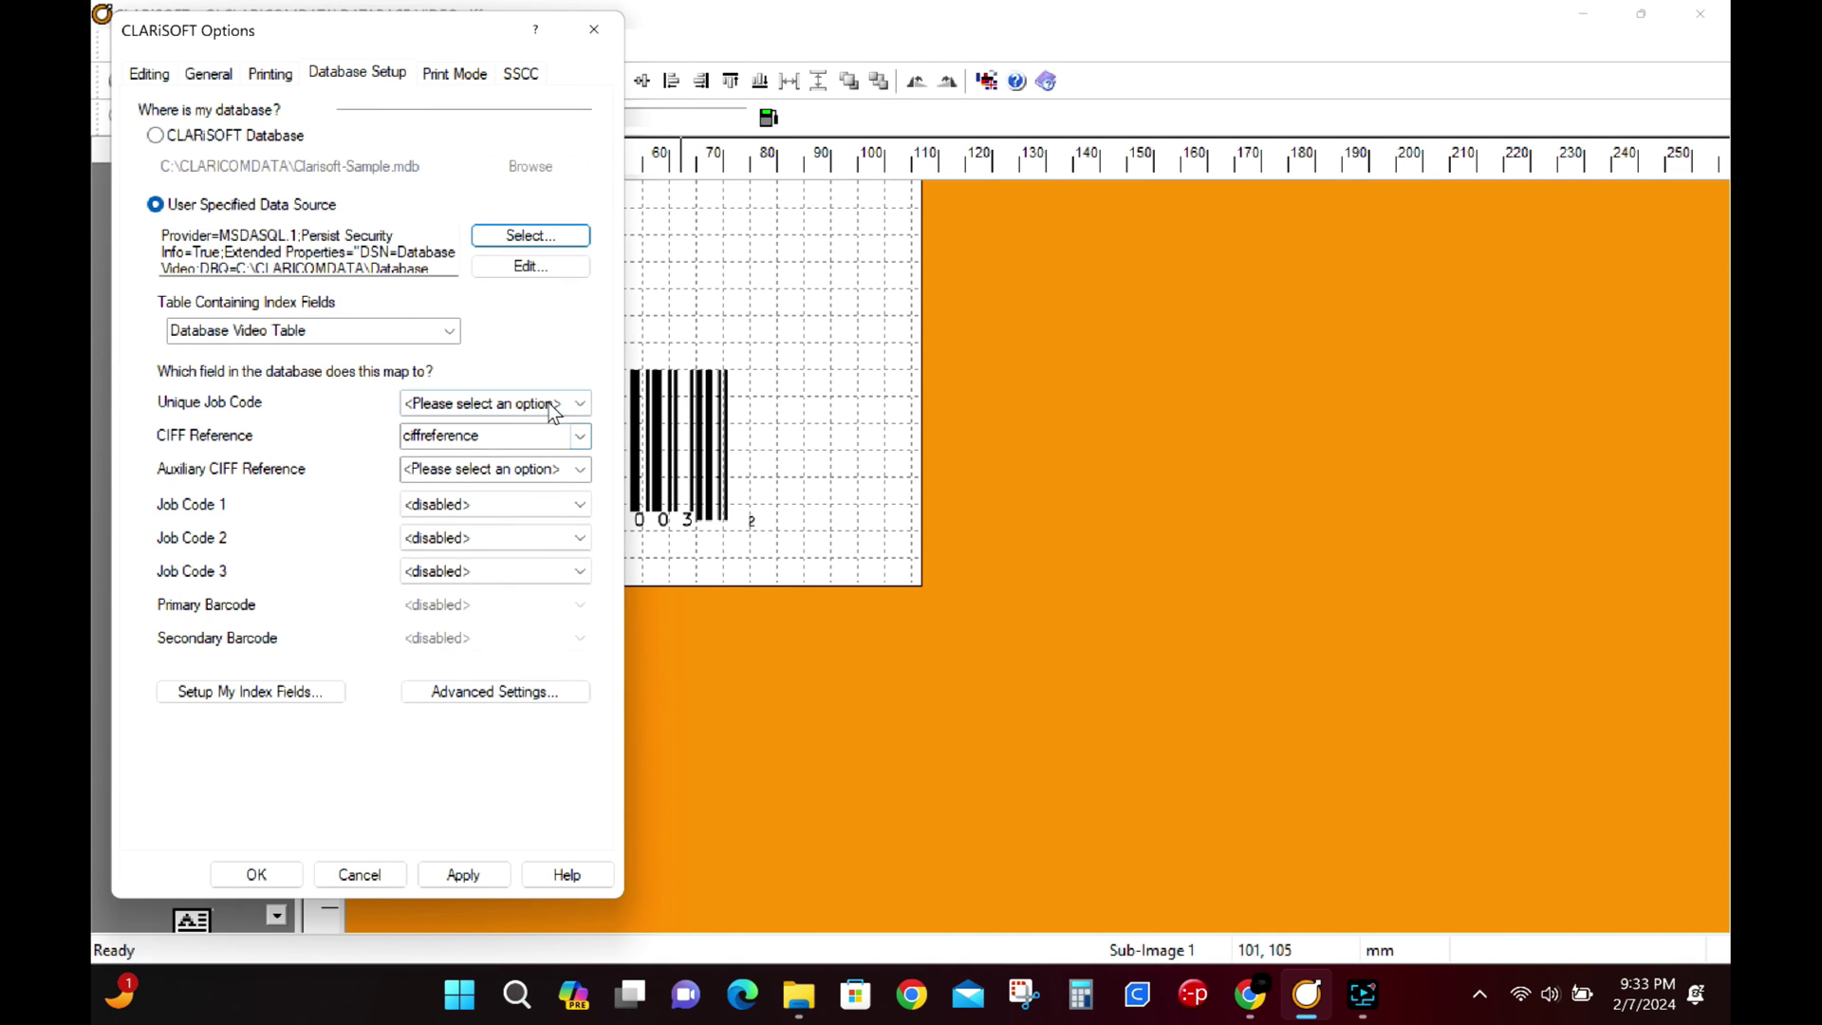
click(438, 336)
click(443, 336)
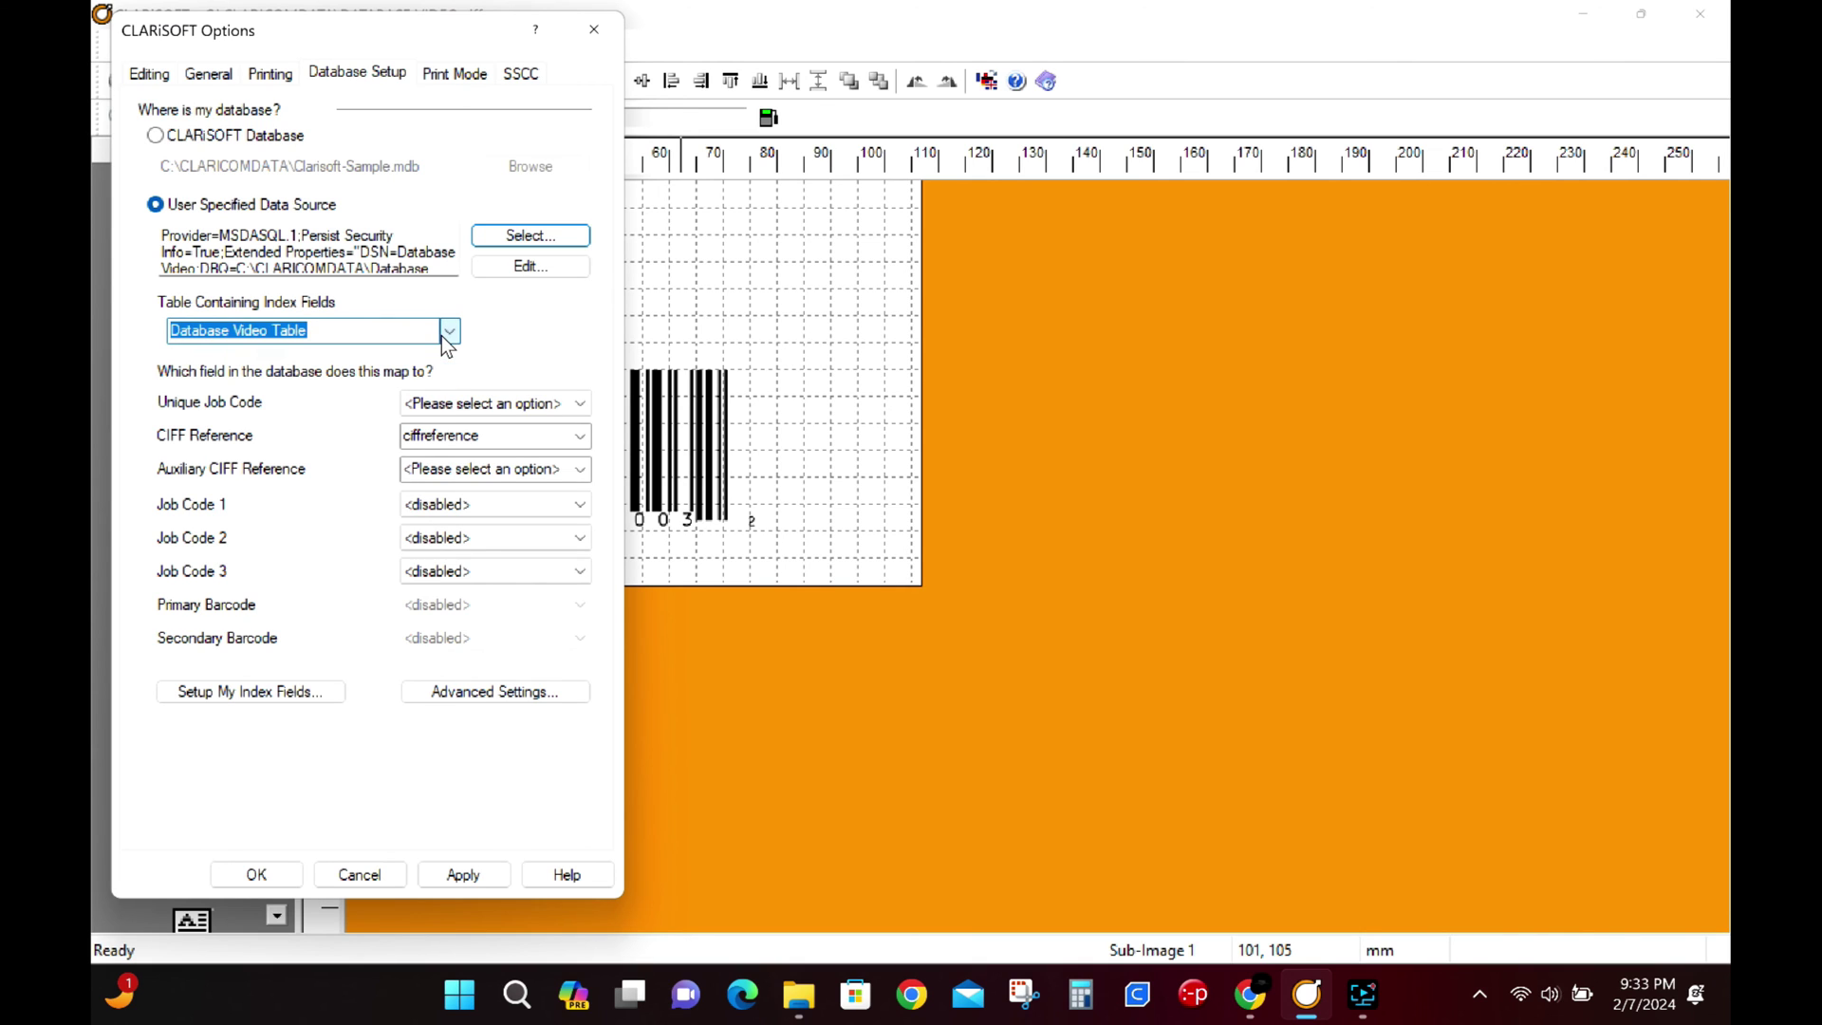
- Map Unique Job Code to Product Code and CIFF Reference to ciffreference, and choose a database field for Auxiliary CIFF Reference
click(575, 404)
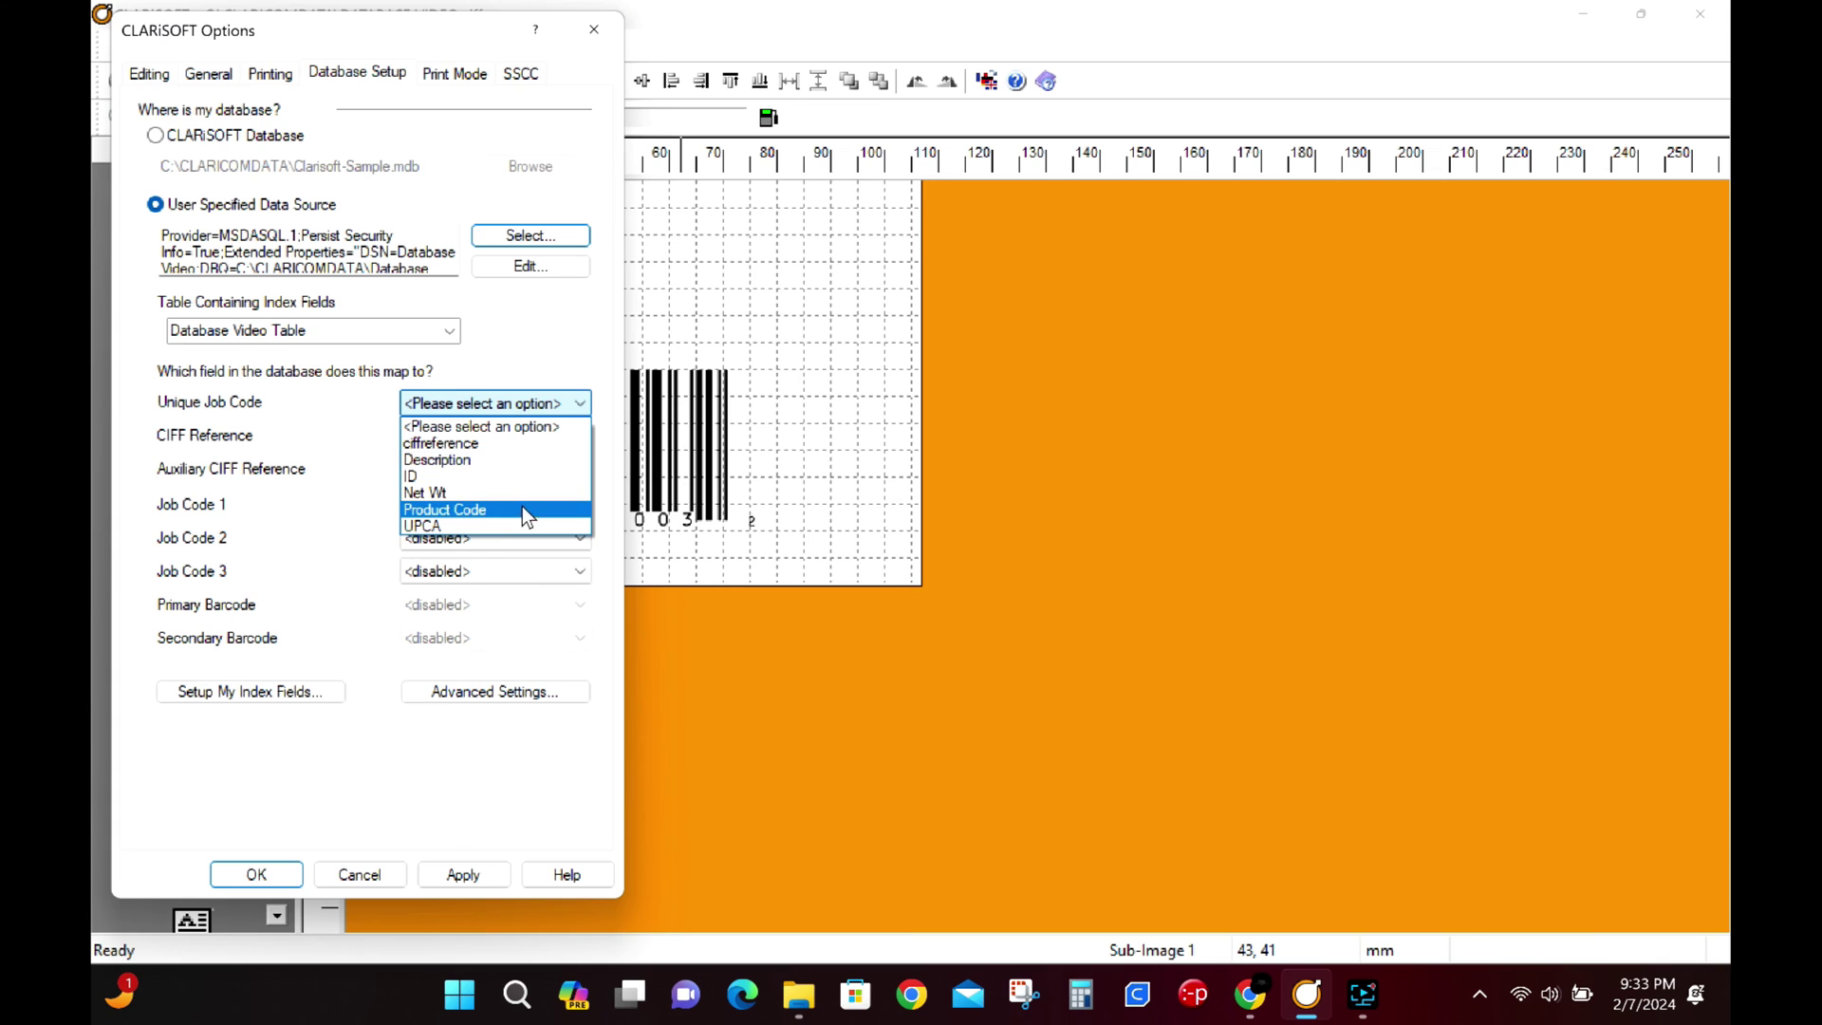
click(520, 510)
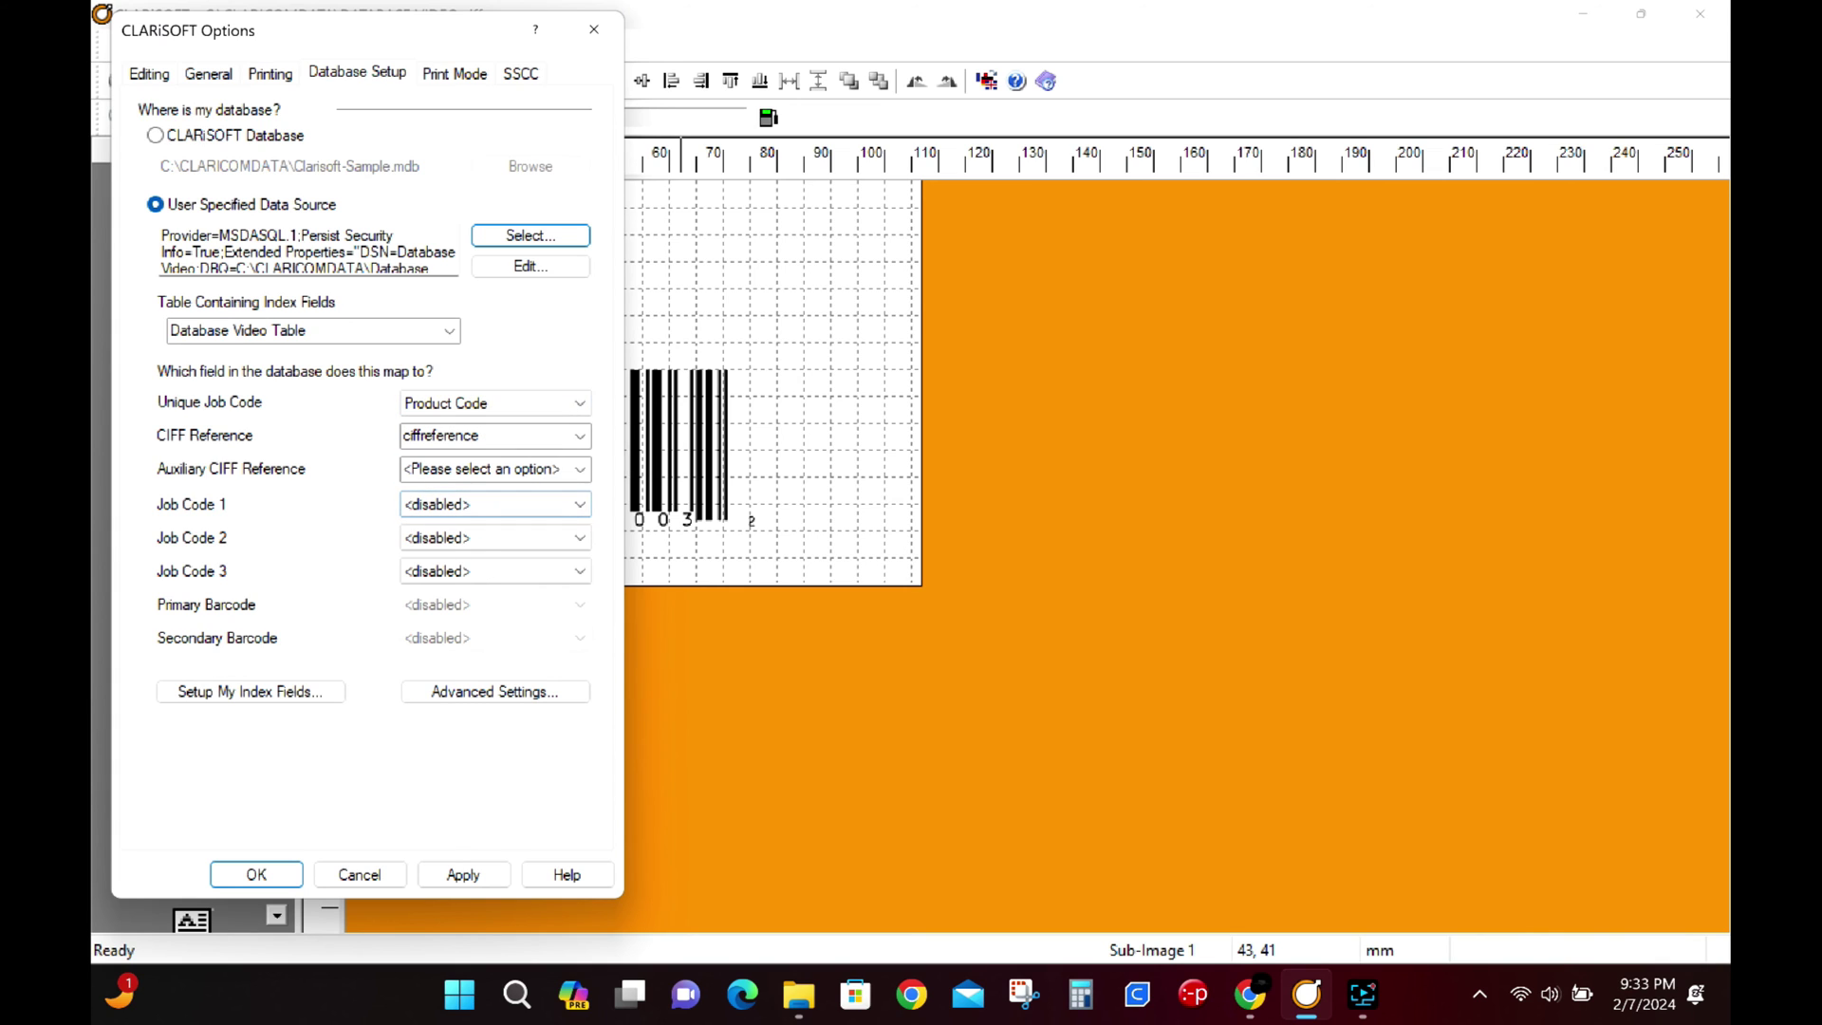
click(575, 437)
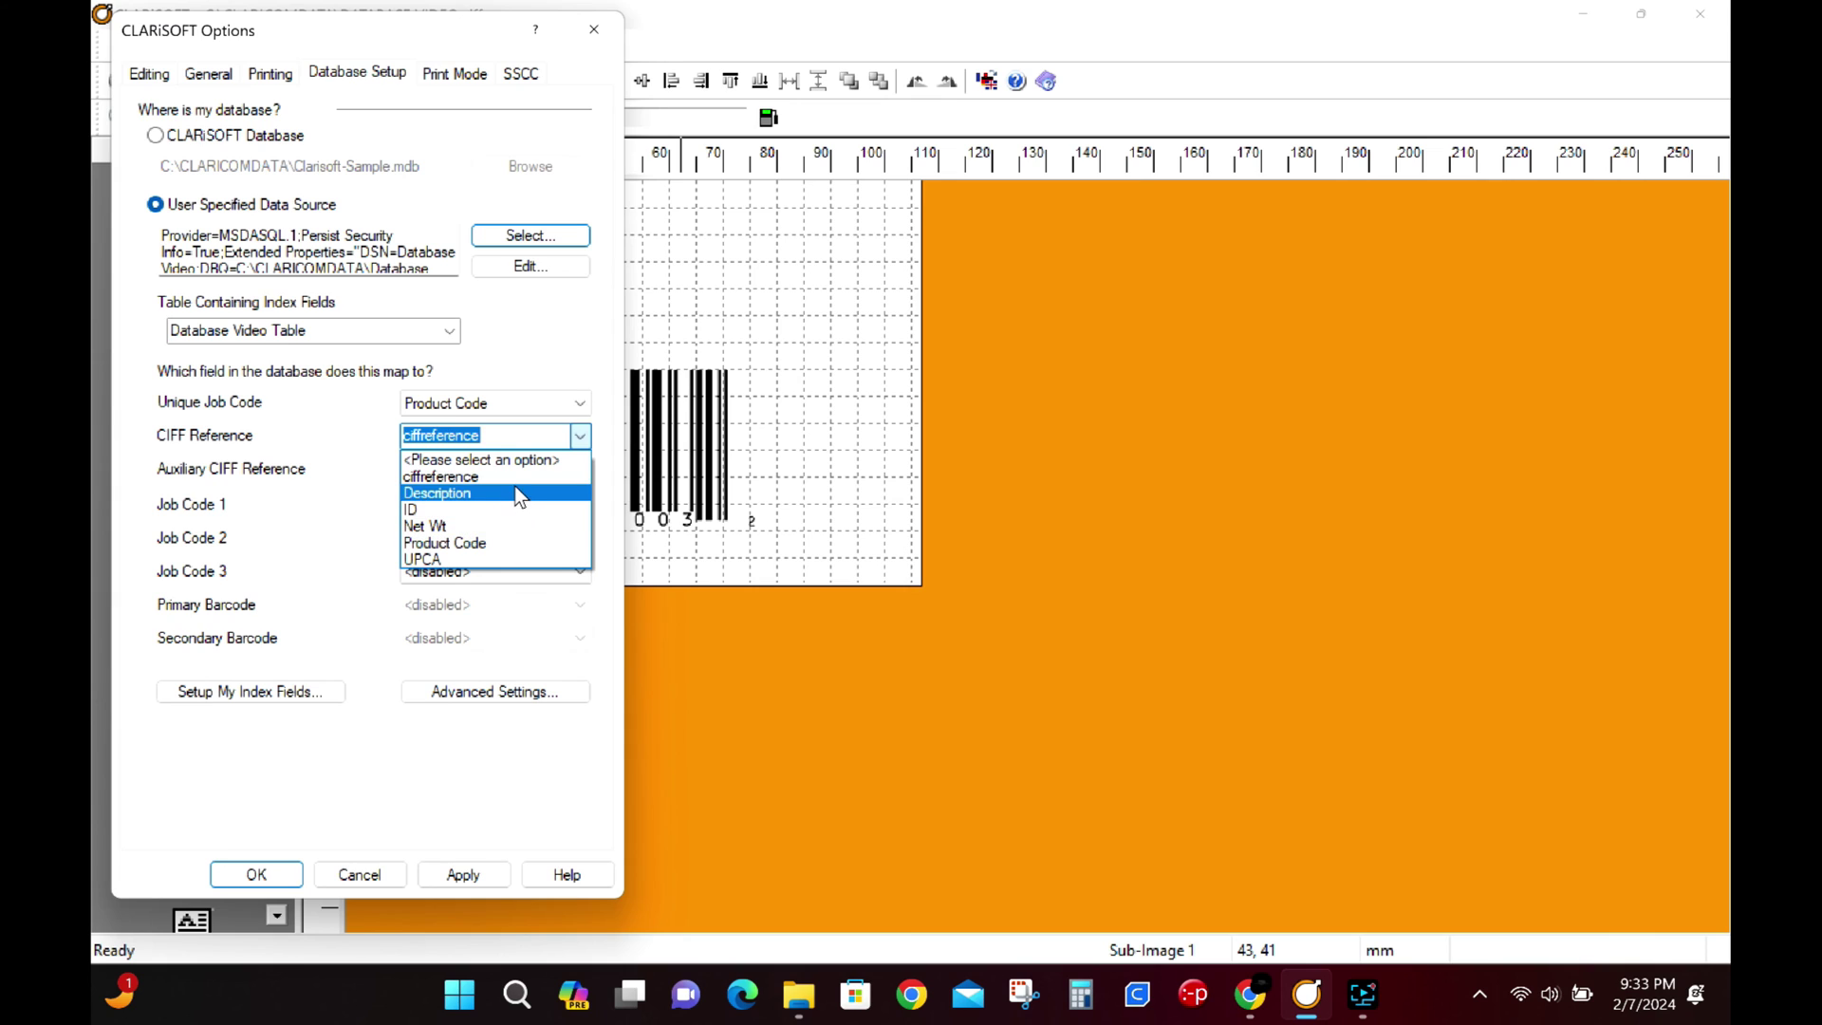
click(519, 476)
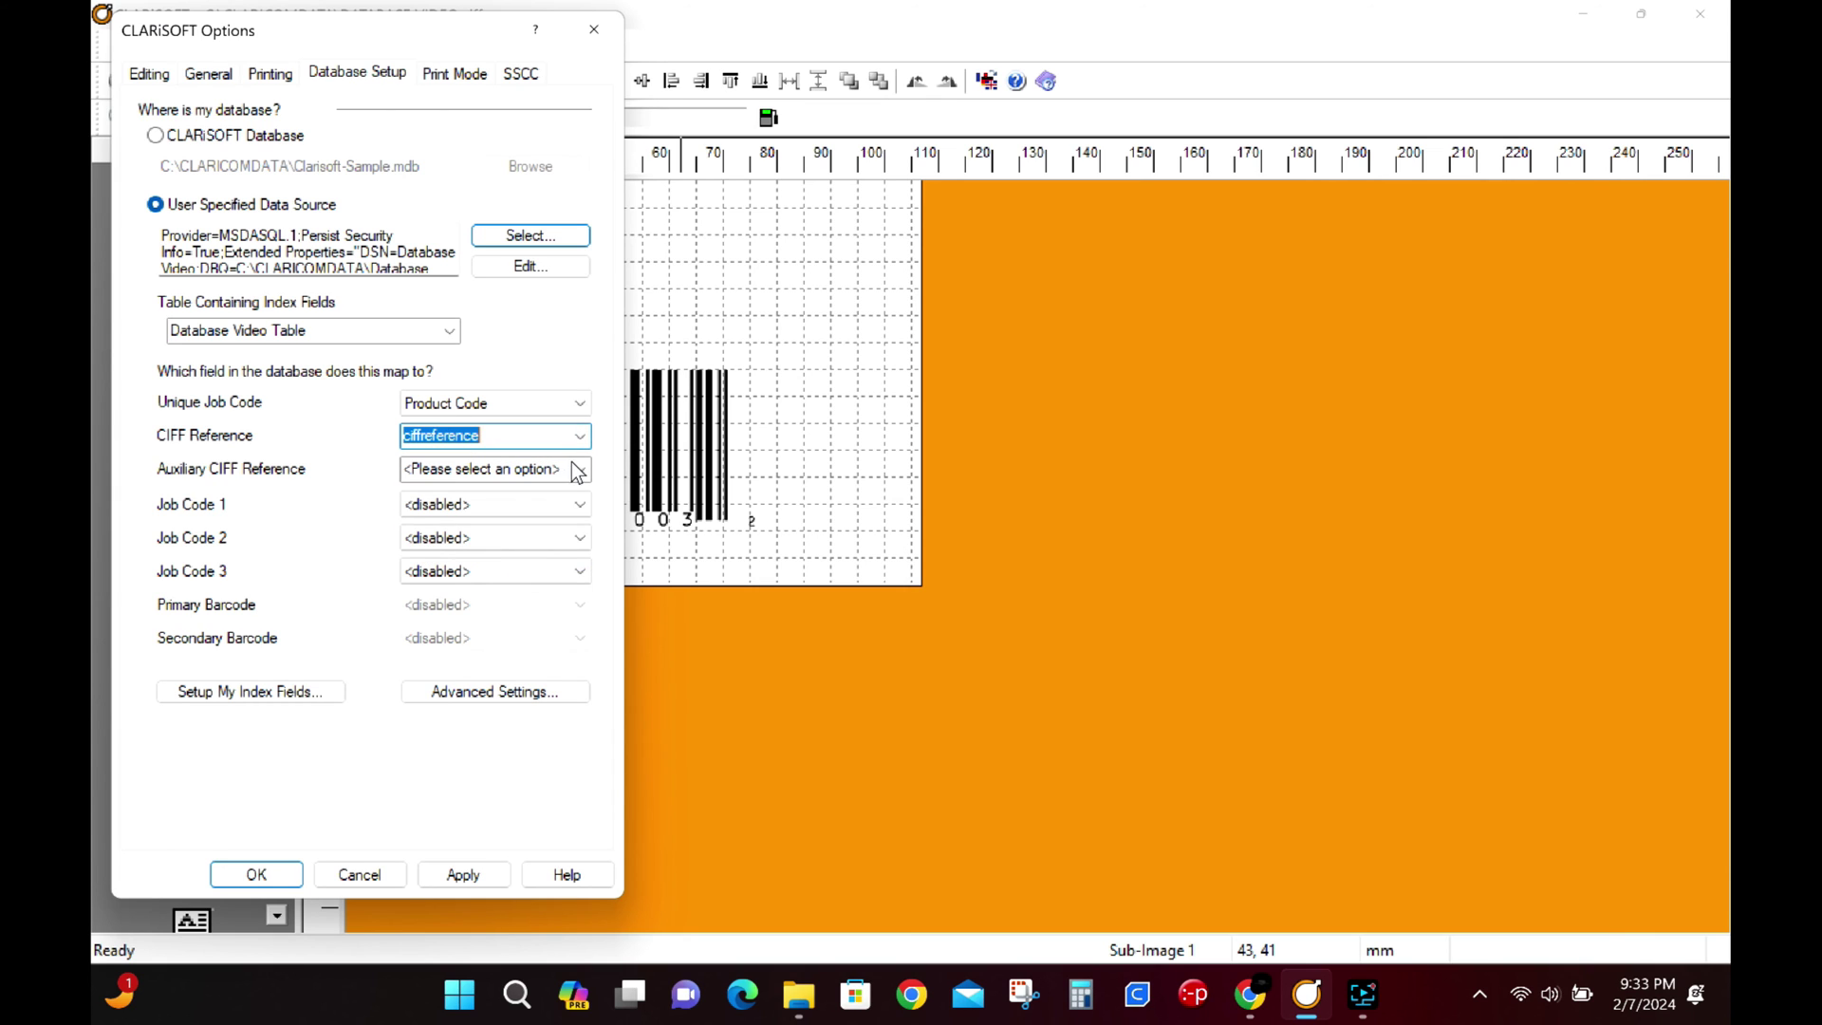
click(581, 471)
click(548, 503)
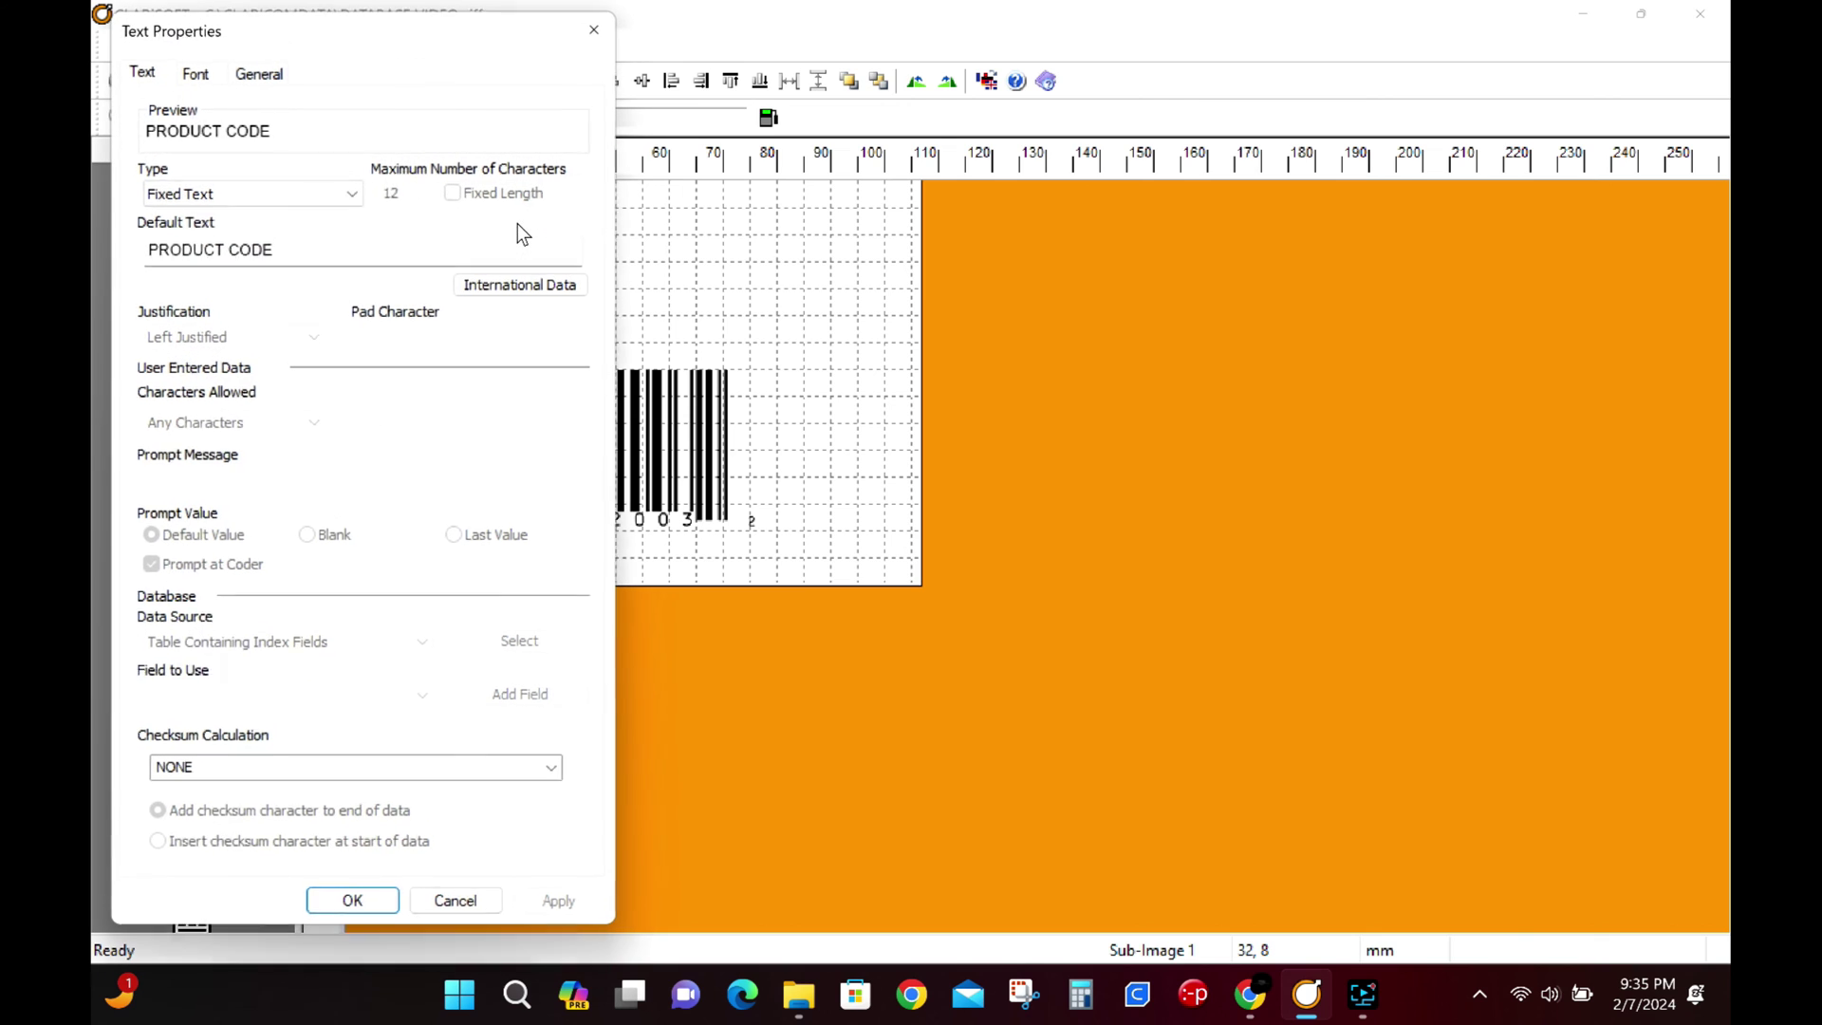
- Change the PRODUCT CODE text to a User Specified Data Source using the Product Code field of the Table Containing Index Fields
click(353, 196)
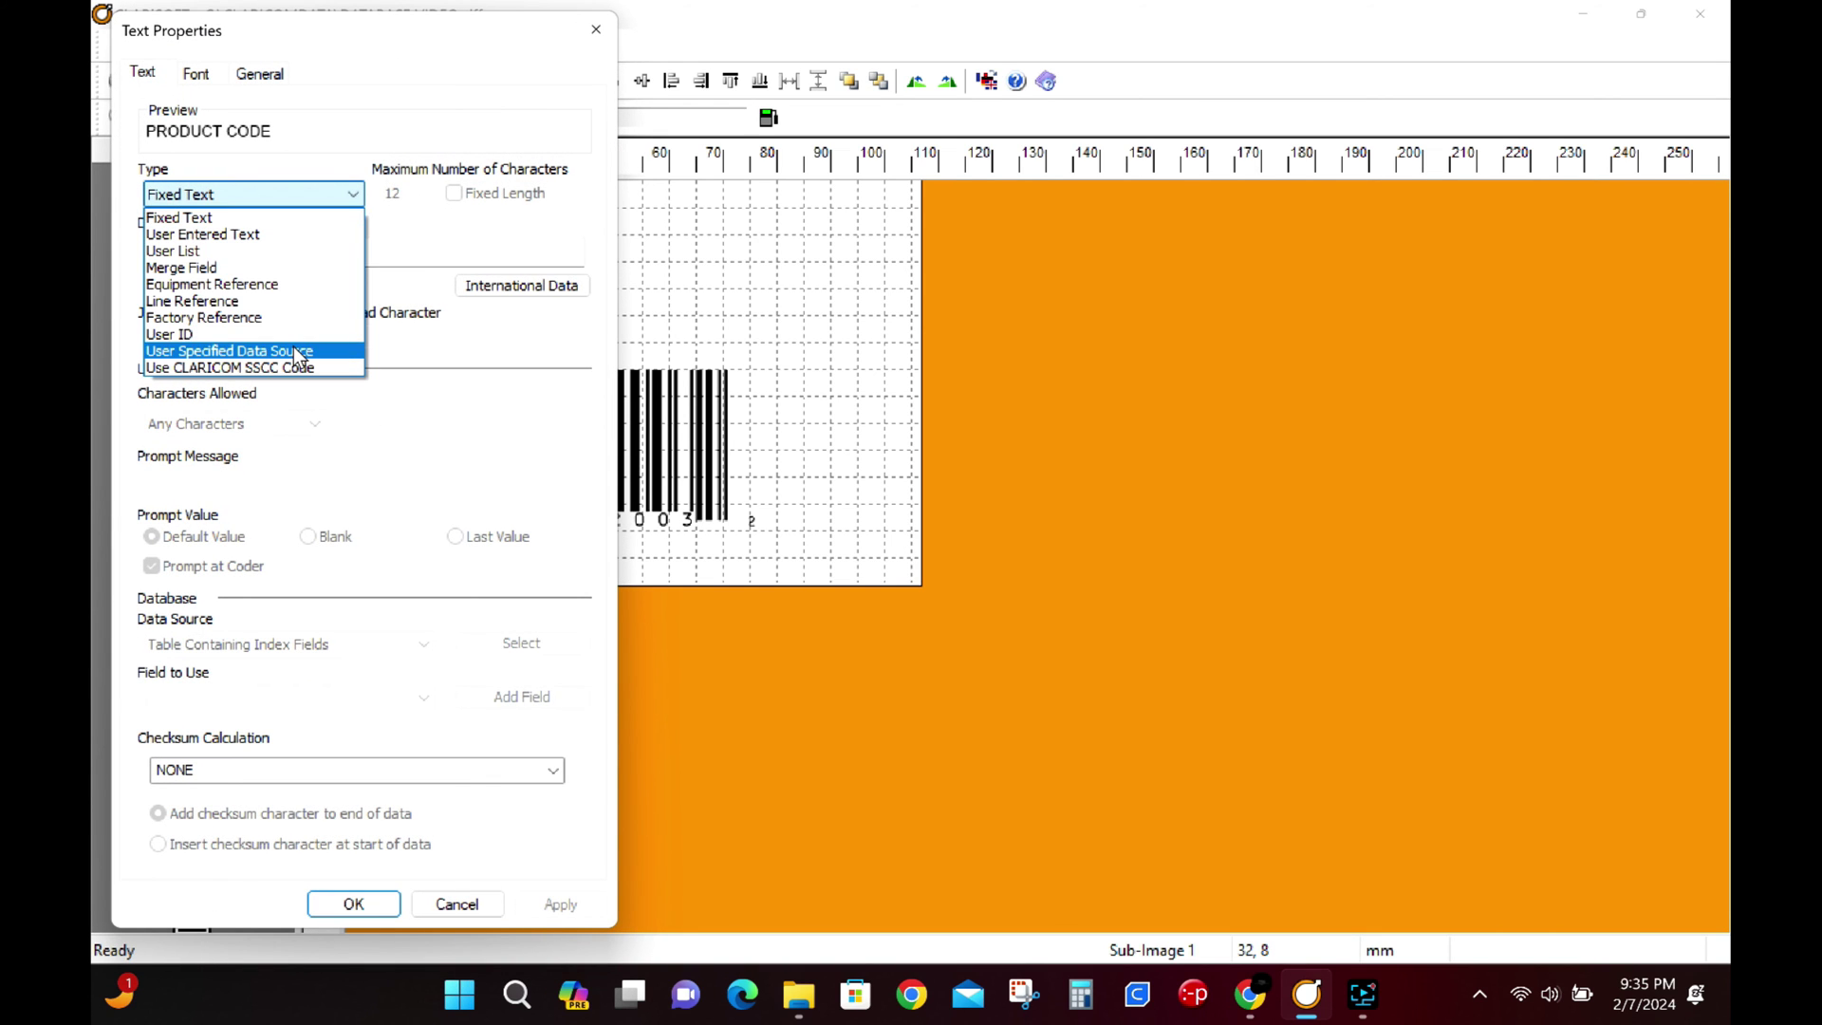
click(293, 347)
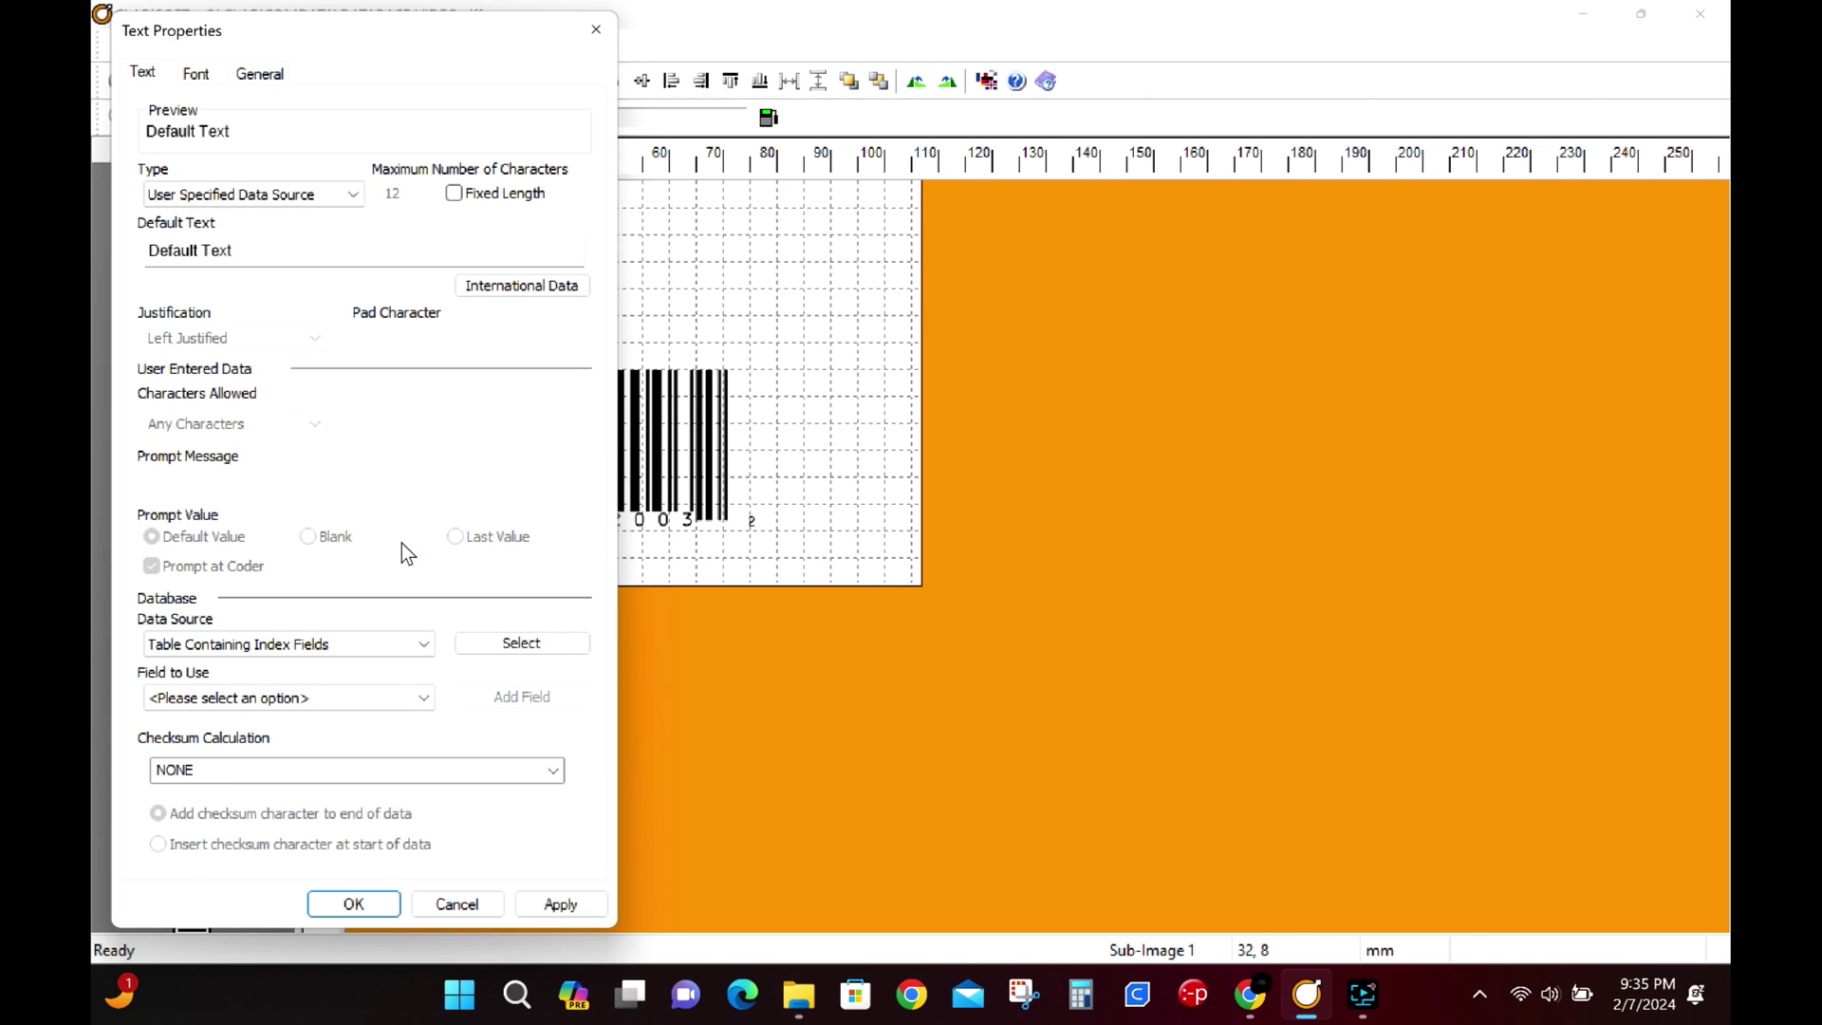
click(425, 641)
click(425, 640)
click(424, 696)
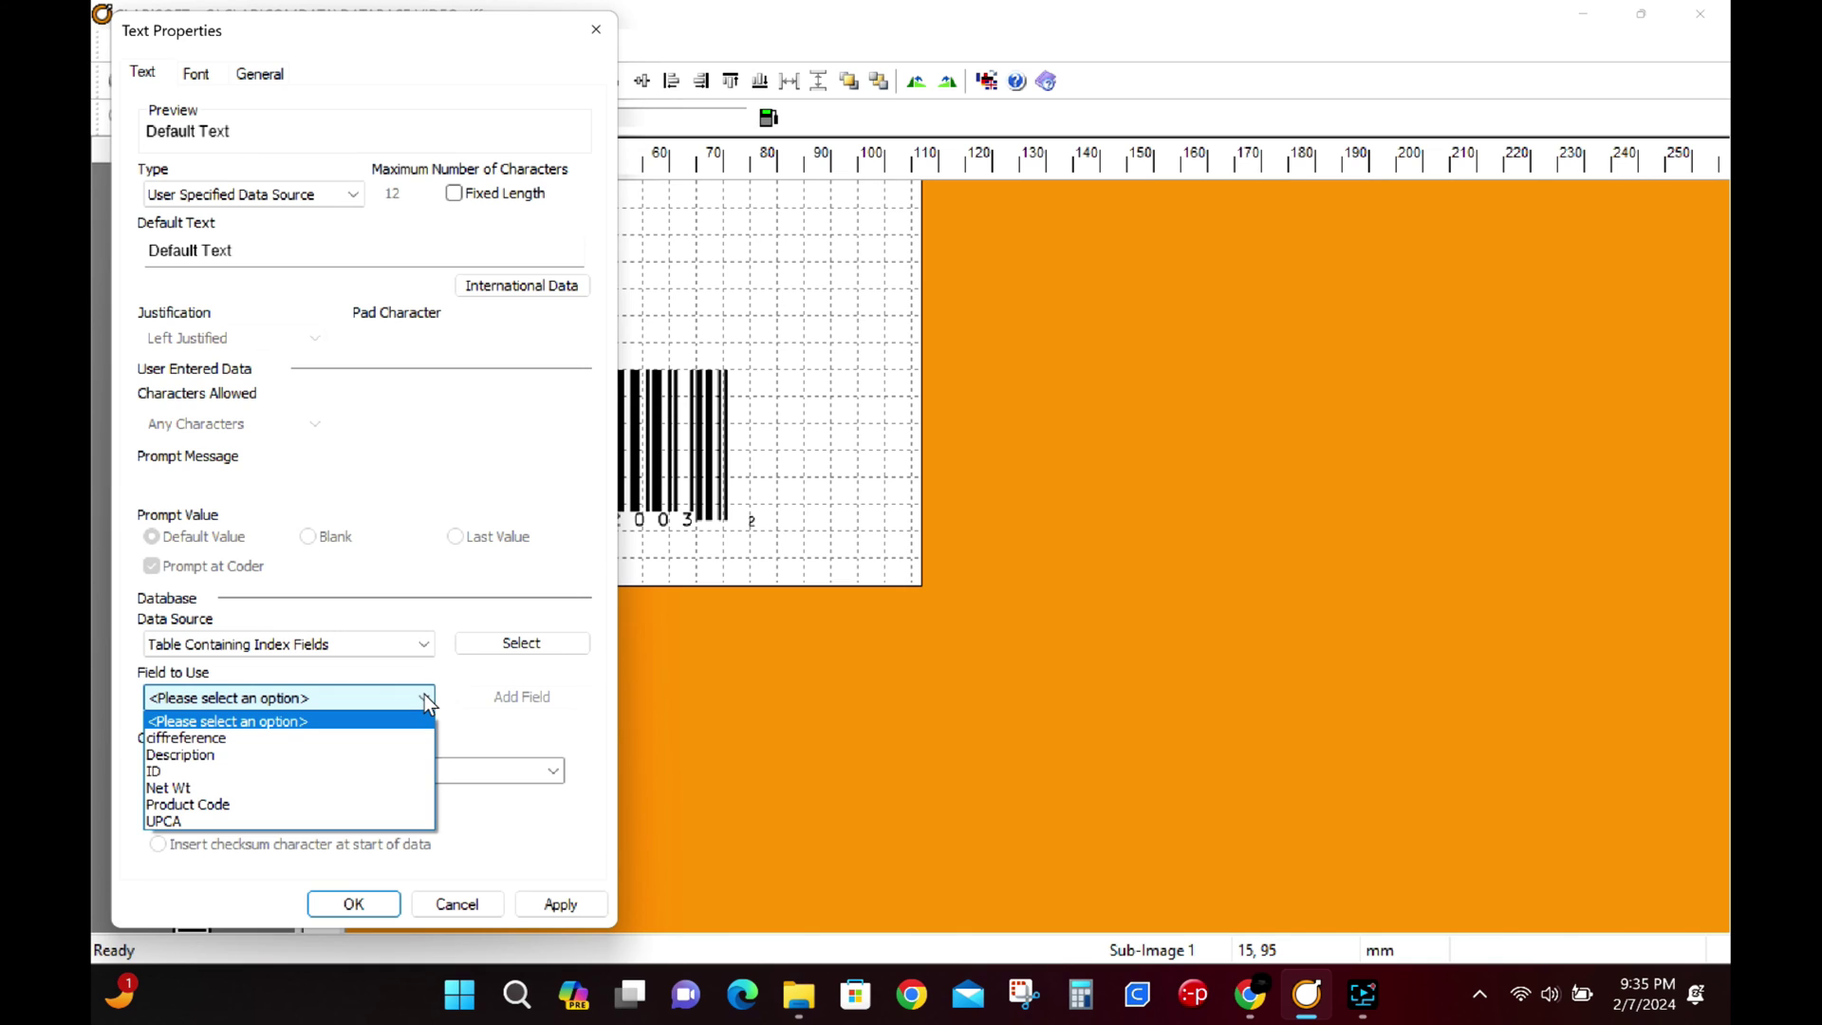
click(369, 804)
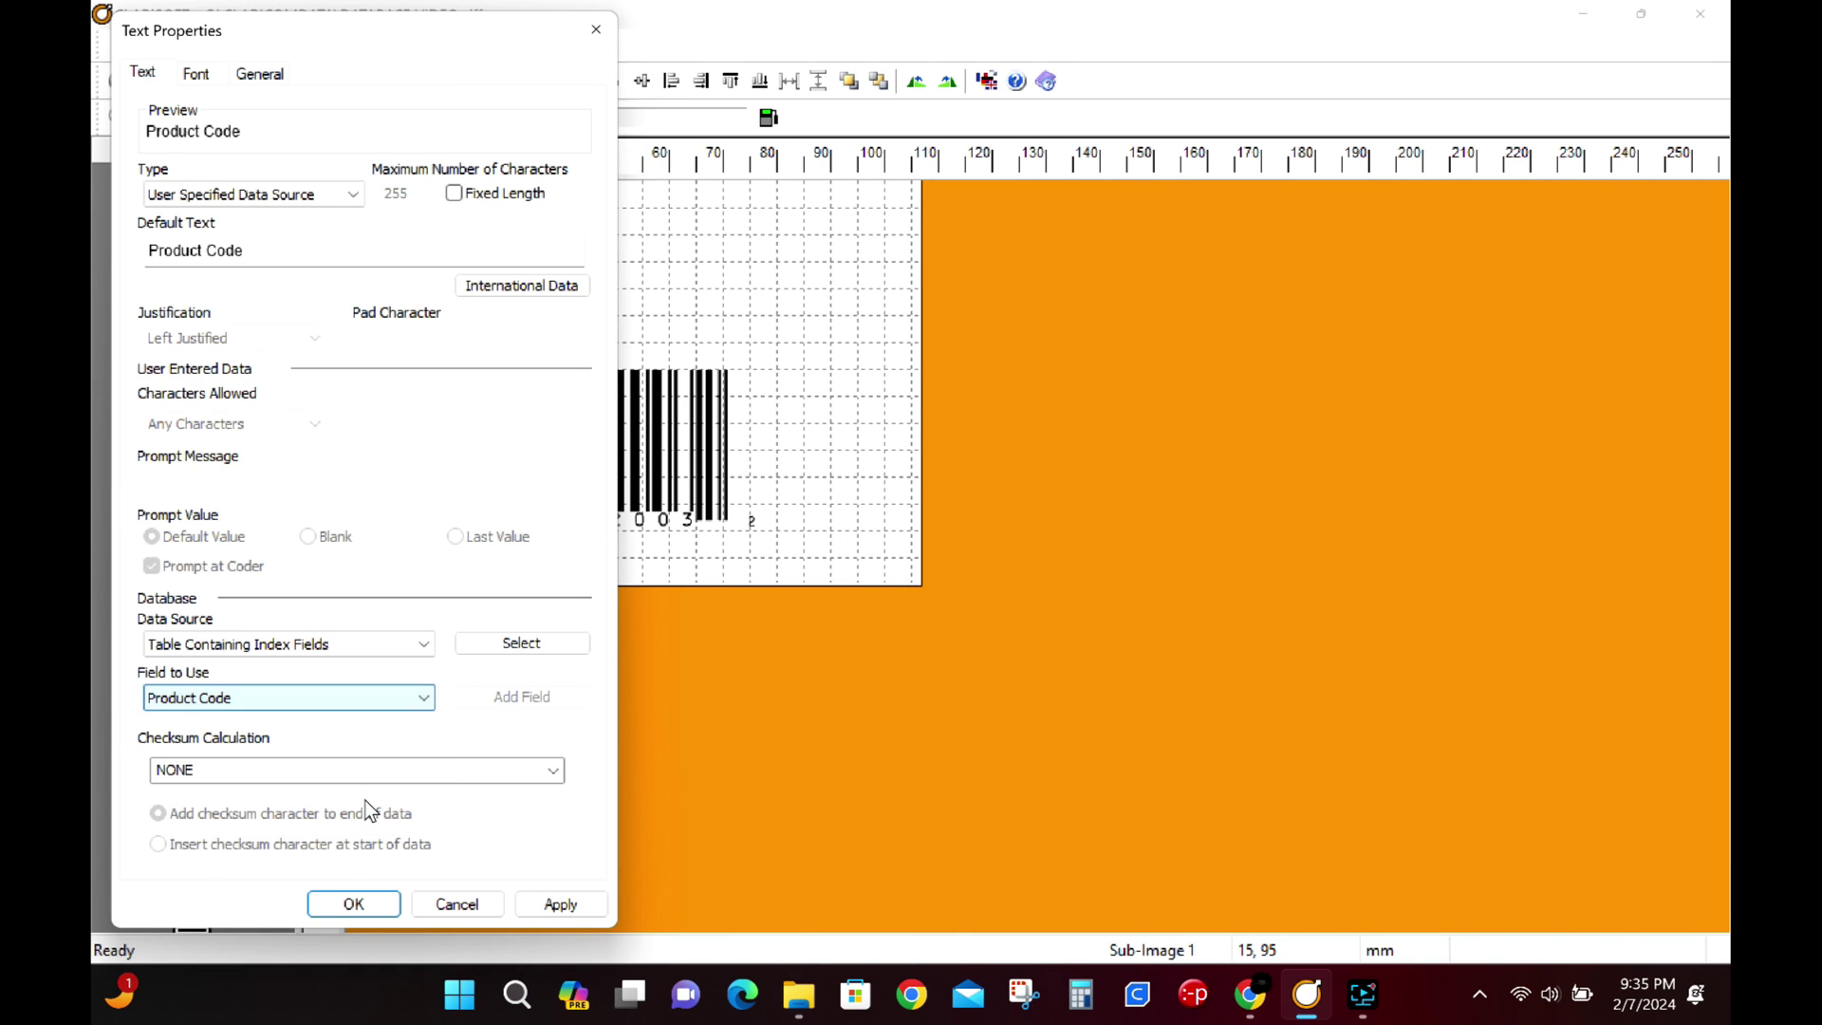
click(547, 907)
click(354, 906)
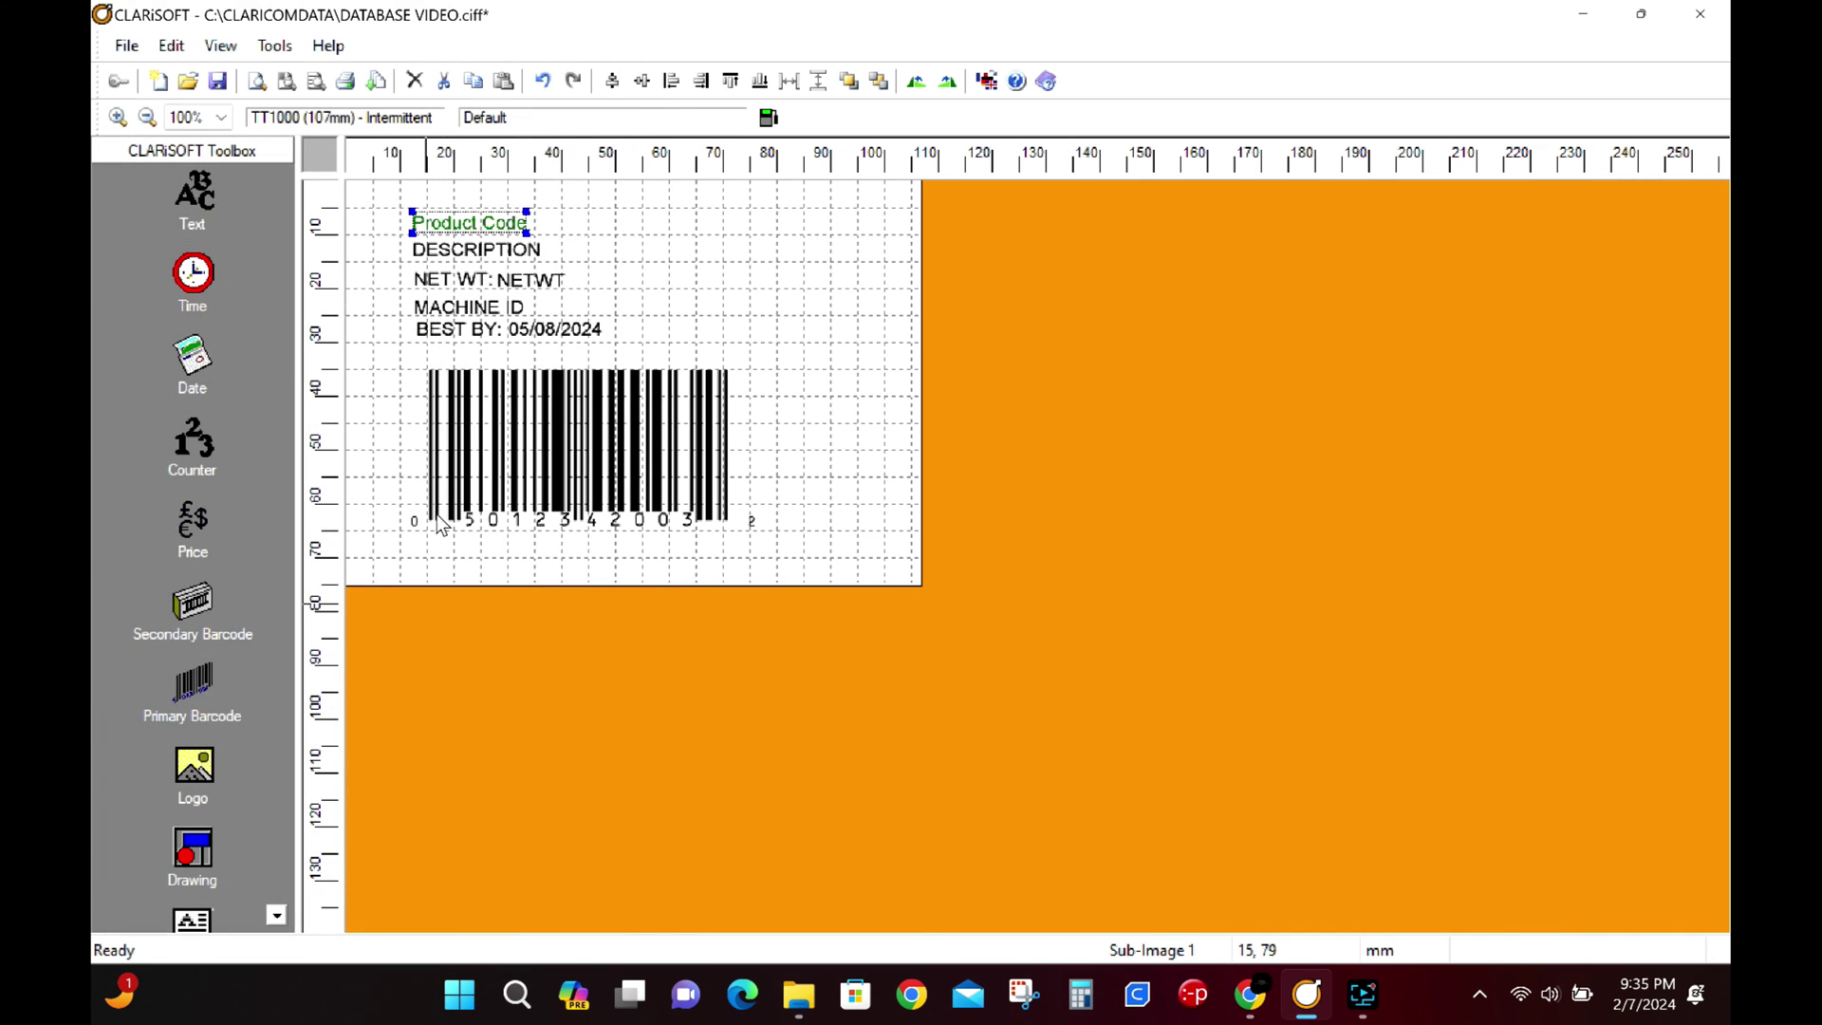
- Link the DESCRIPTION text on the label to the Description field of the user-specified data source
double_click(446, 254)
click(351, 698)
click(344, 741)
click(560, 904)
click(366, 904)
- Link the NETWT text beside the NET WT: caption to the Net Wt field of the user-specified data source
double_click(525, 279)
click(351, 698)
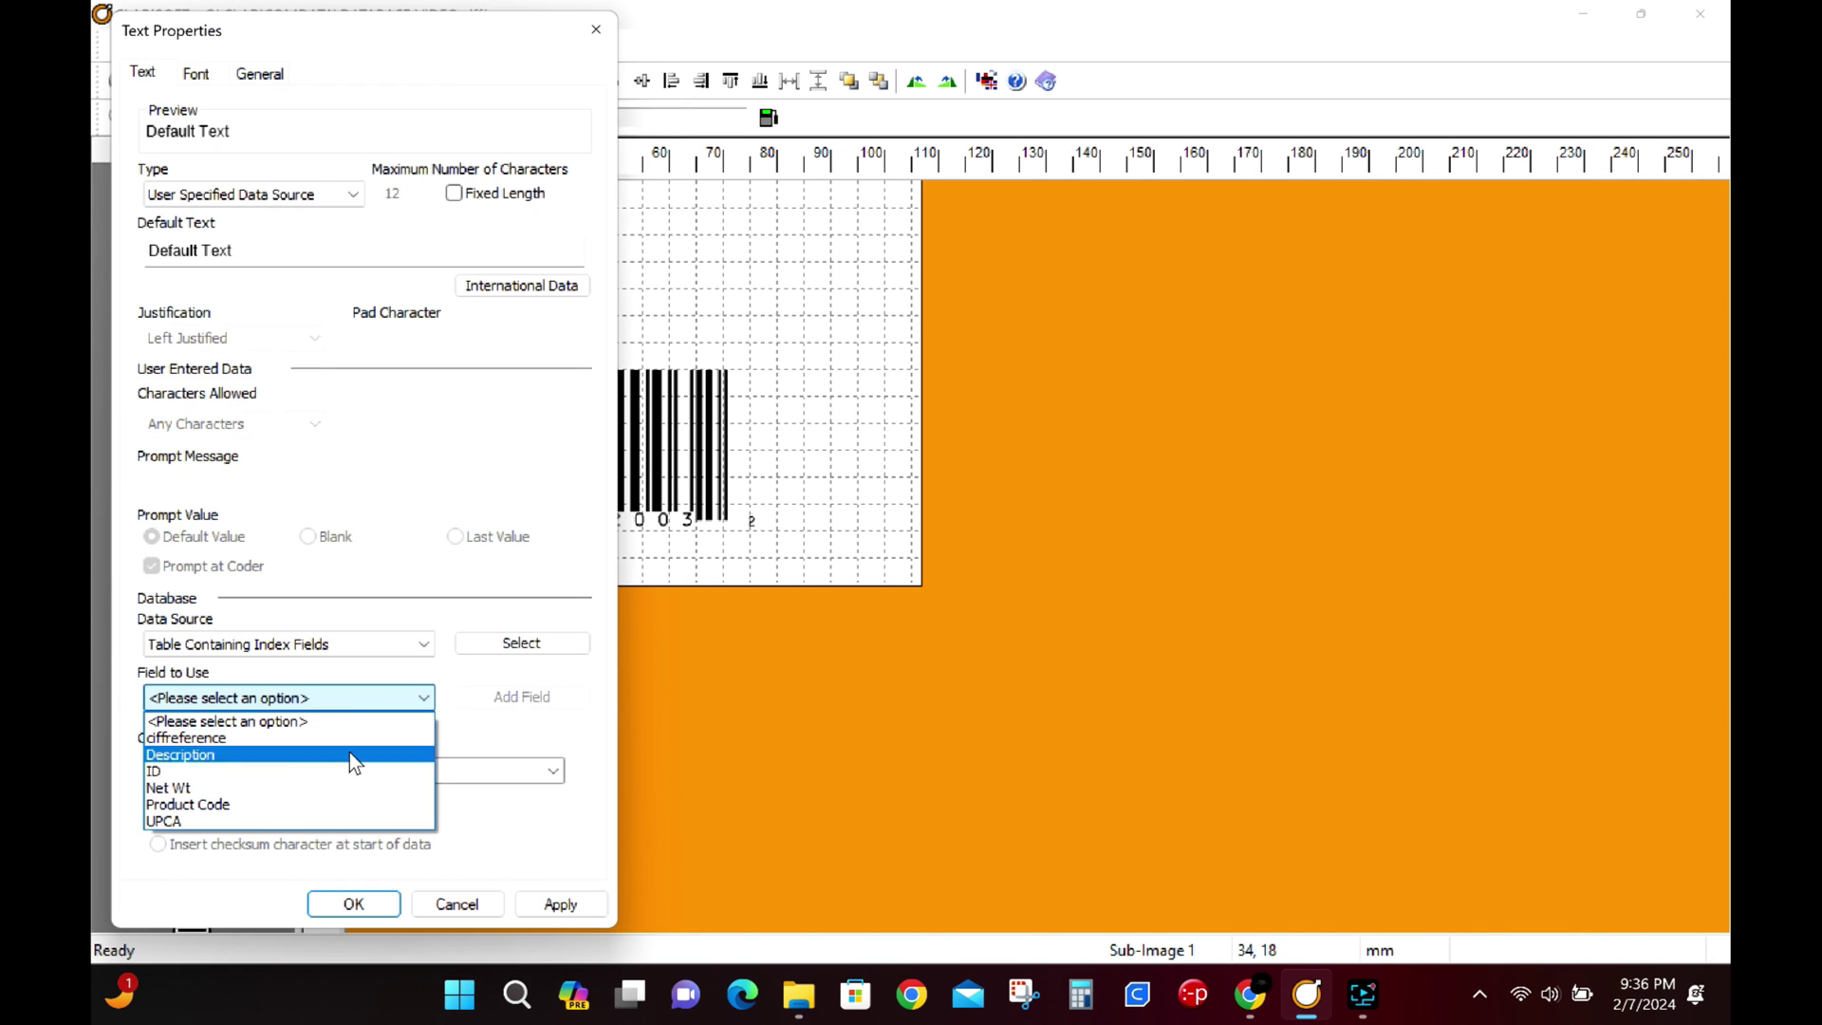
click(337, 788)
click(557, 906)
click(377, 910)
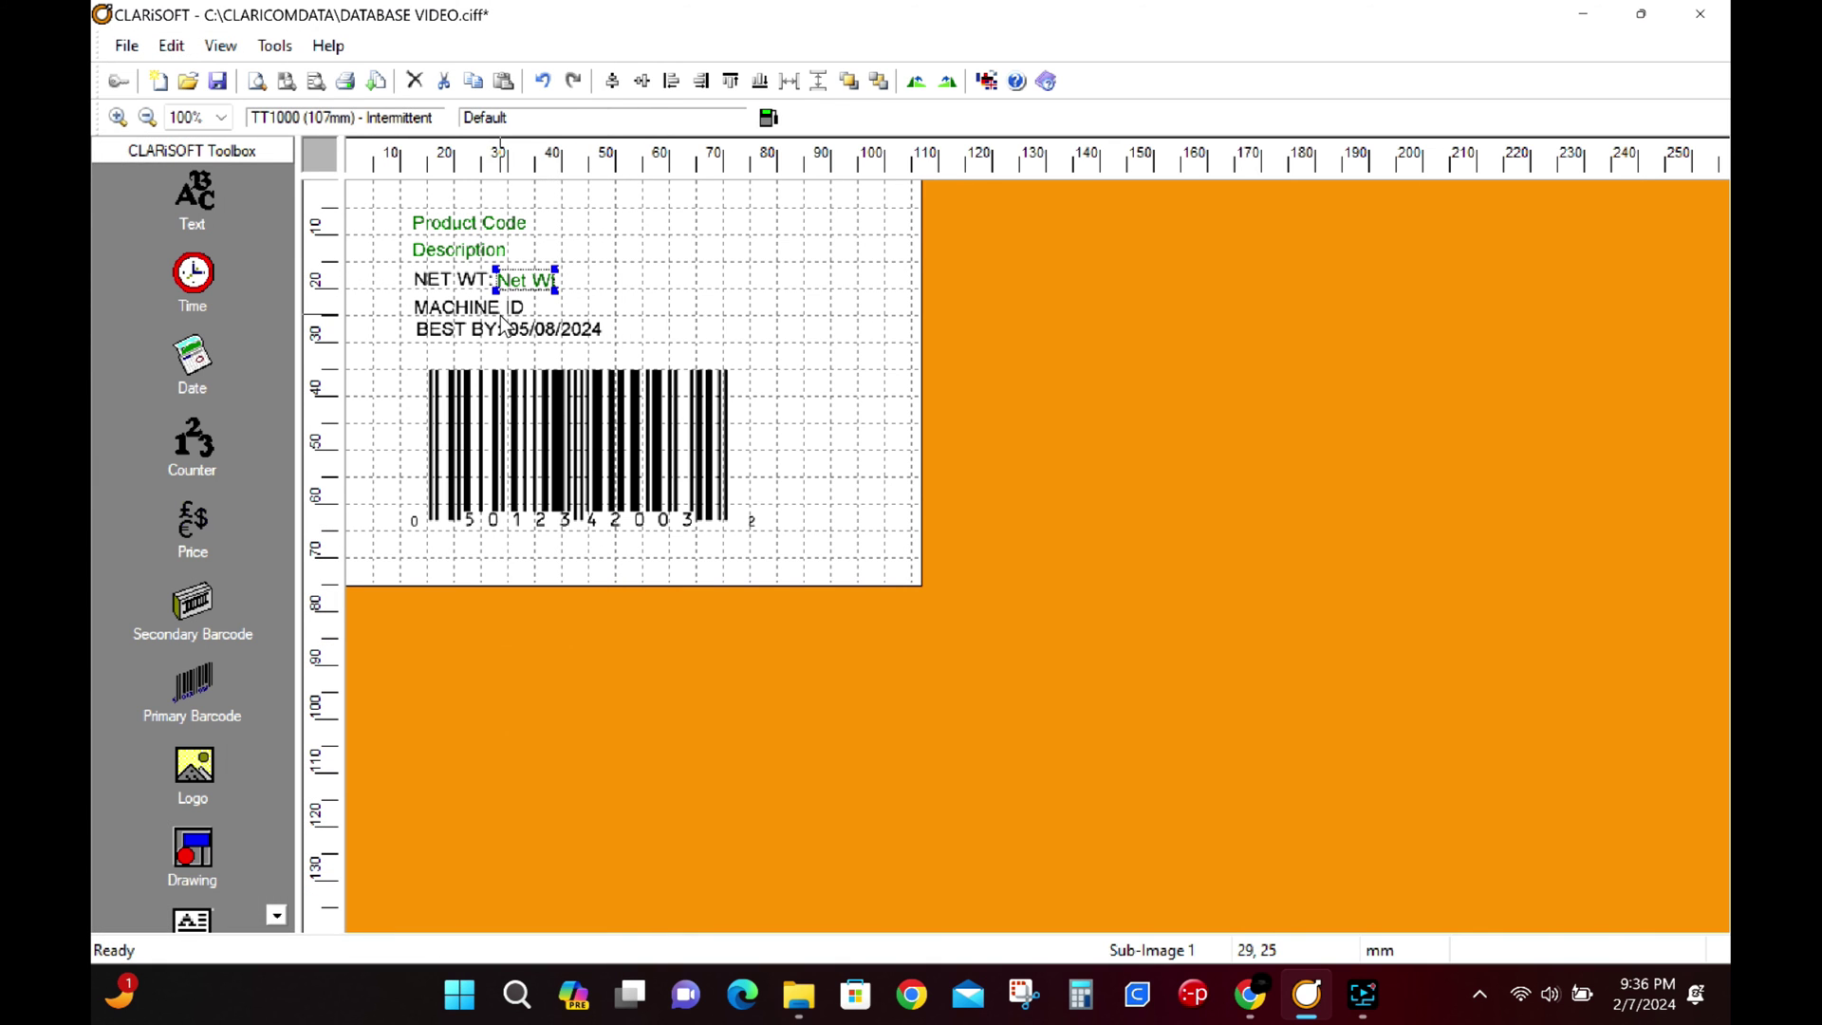
- Change the UPCA barcode's type to User Specified Data Source and take its data from the UPCA field
double_click(572, 463)
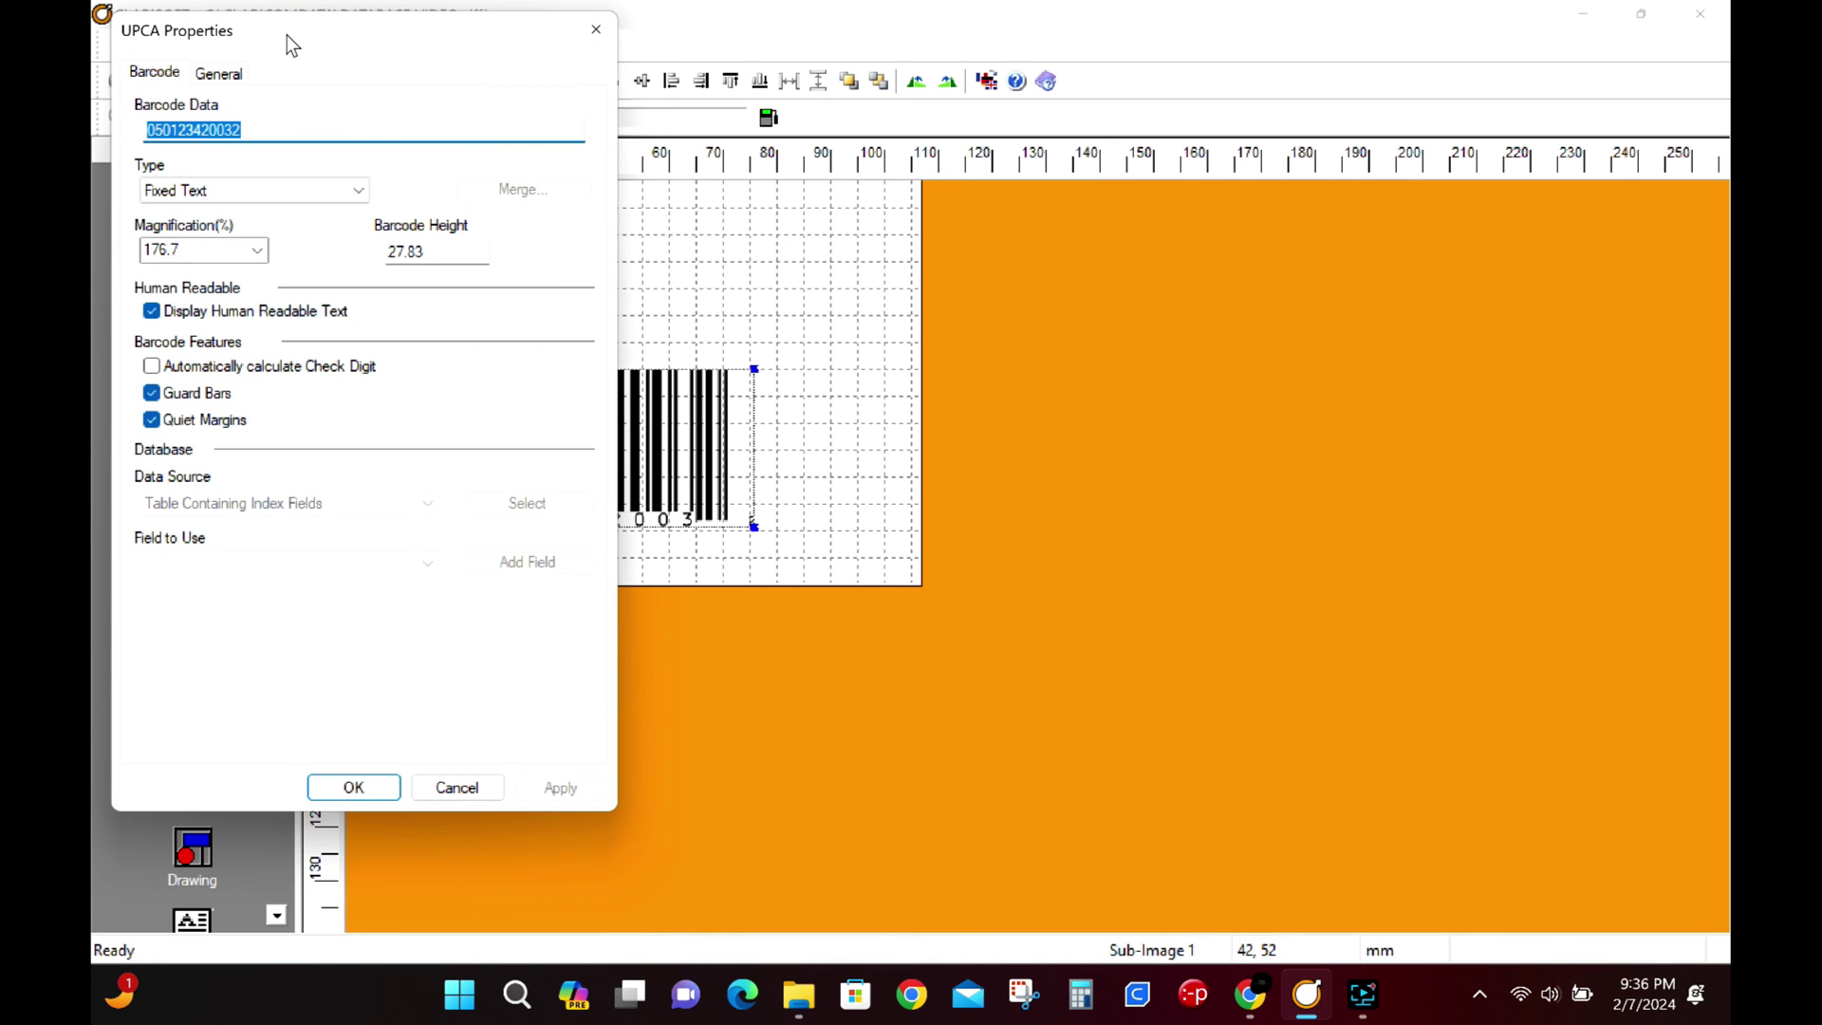
click(358, 190)
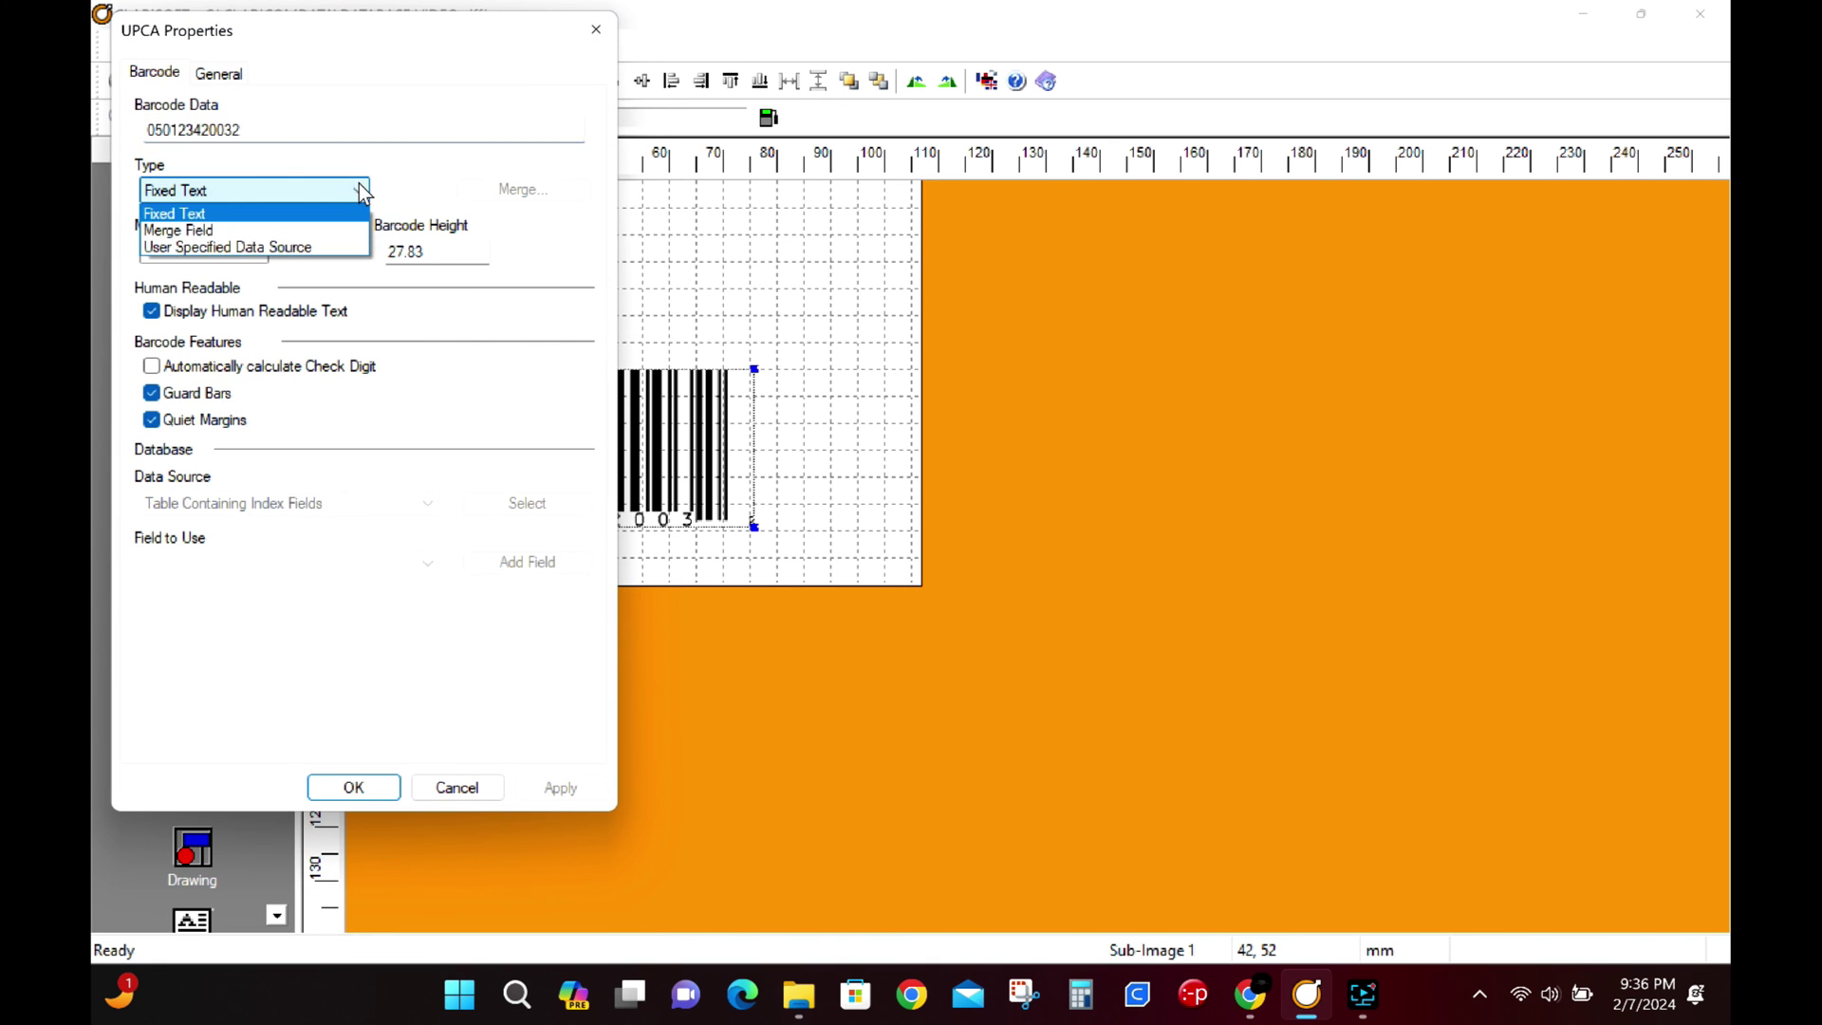
click(273, 242)
click(411, 564)
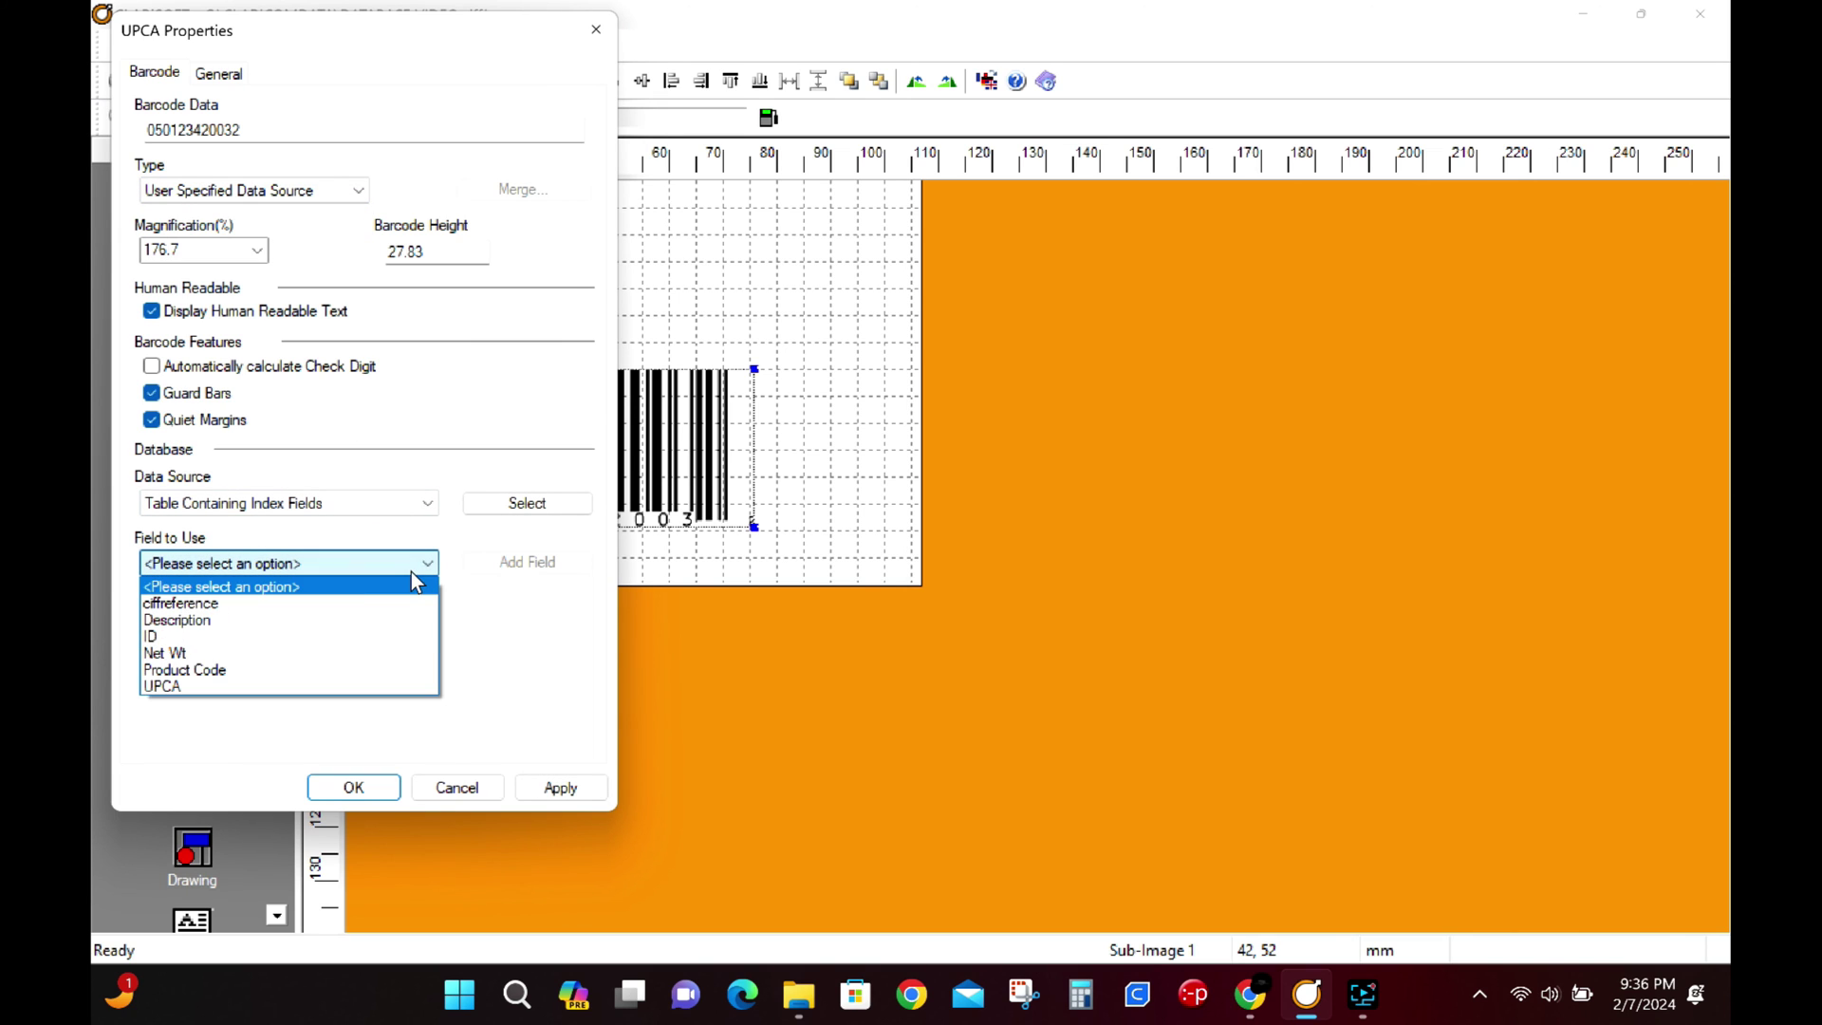
click(298, 687)
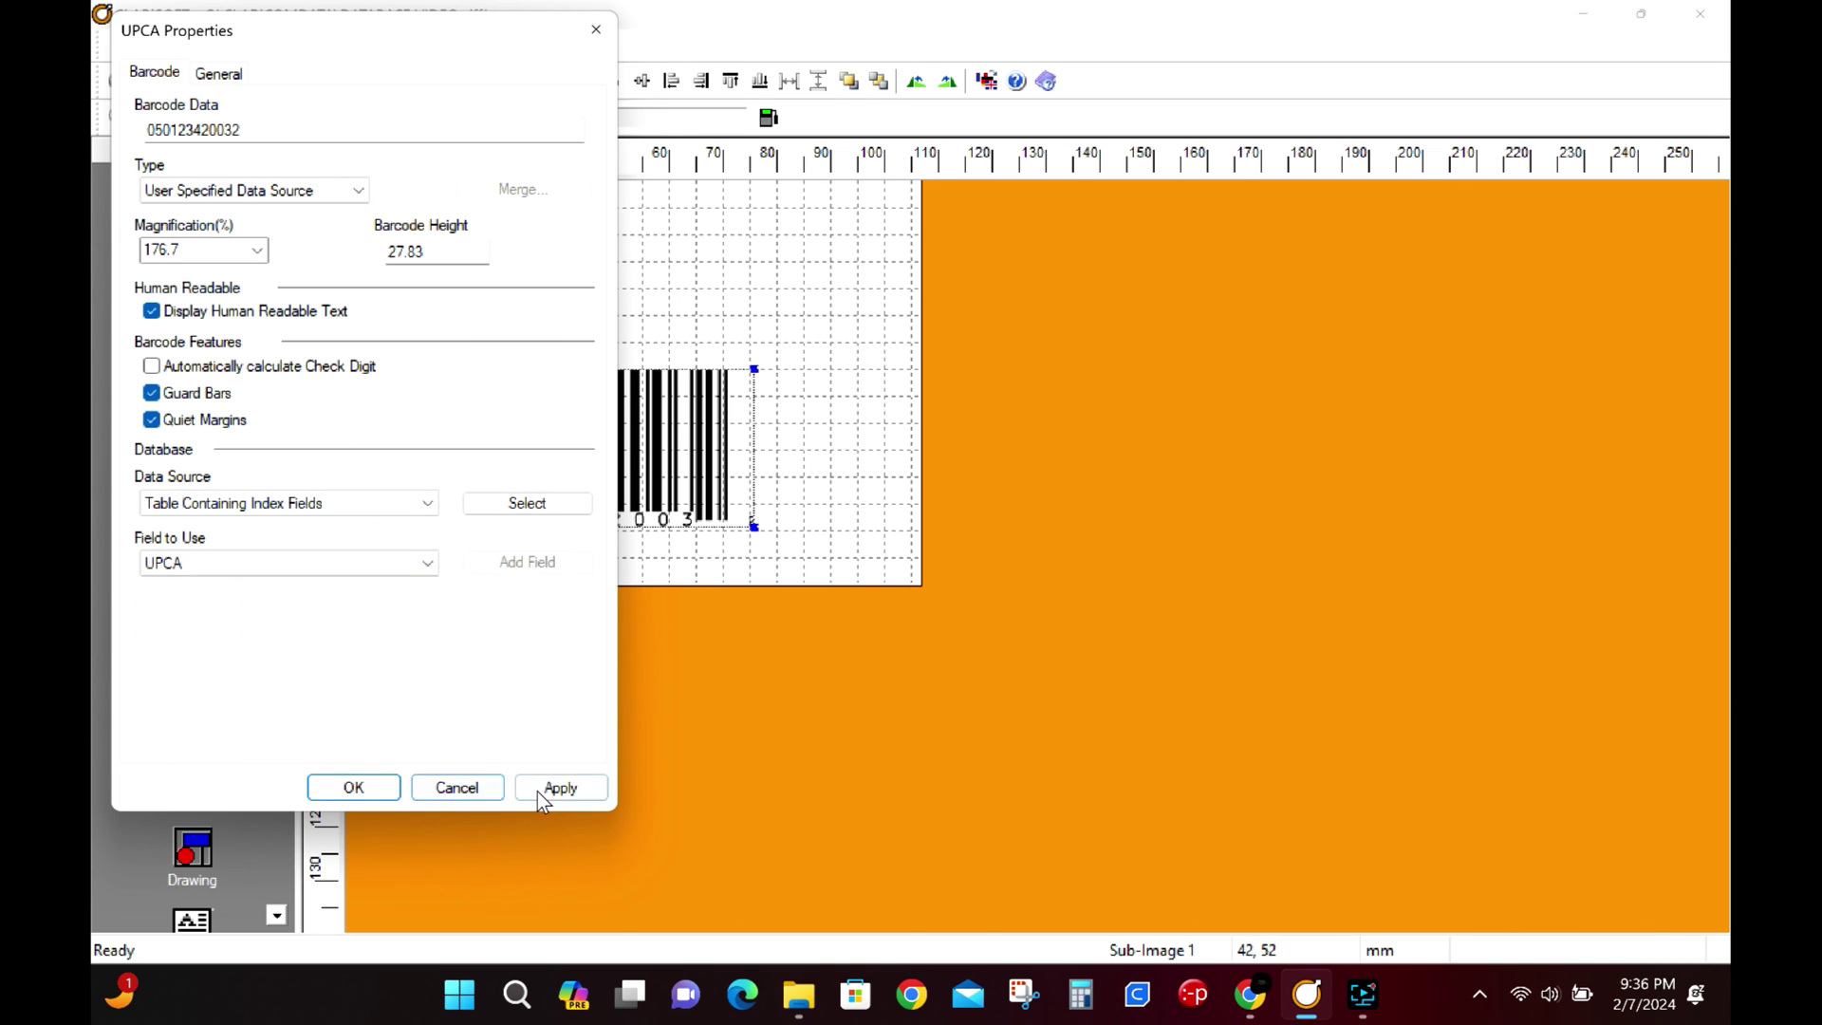